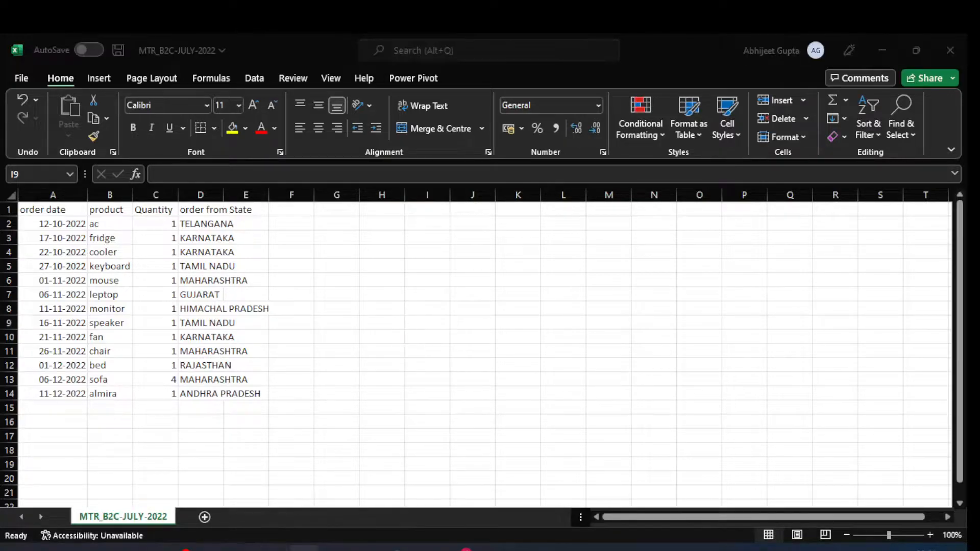
Step: Start the on-screen drawing tool and outline the Page Layout heading with a thin blue rectangle
click(303, 549)
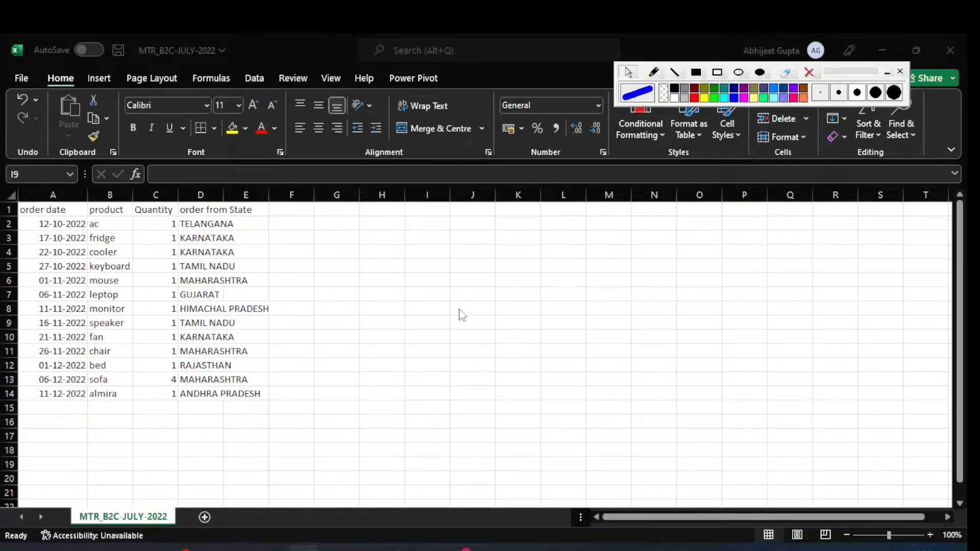
mouse_move(835, 76)
mouse_down()
mouse_move(886, 279)
mouse_move(875, 257)
mouse_up()
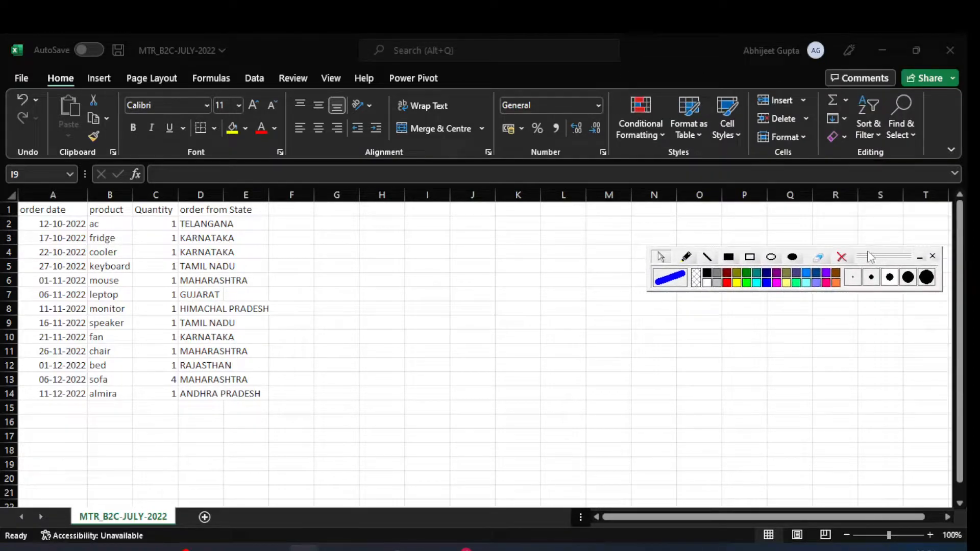
click(852, 277)
click(749, 256)
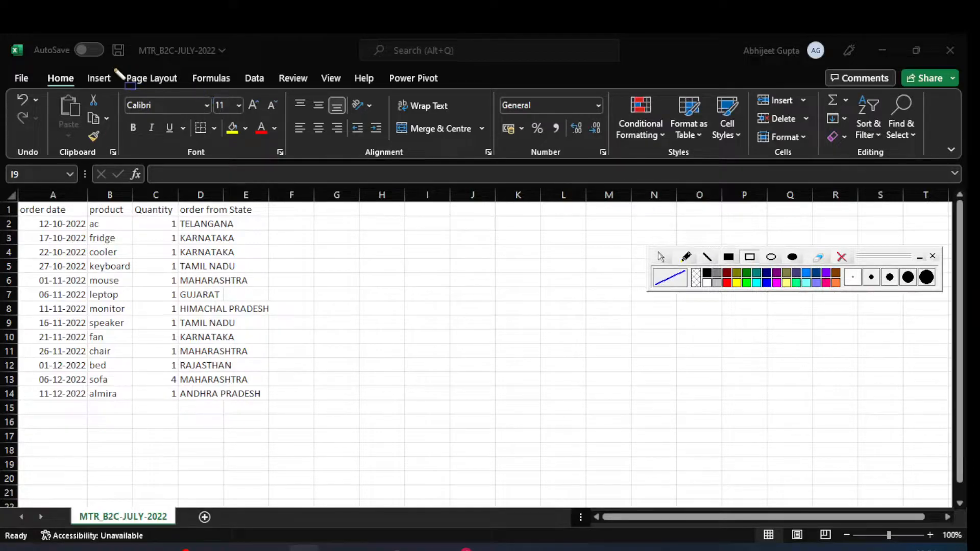
drag(117, 61, 187, 96)
click(660, 257)
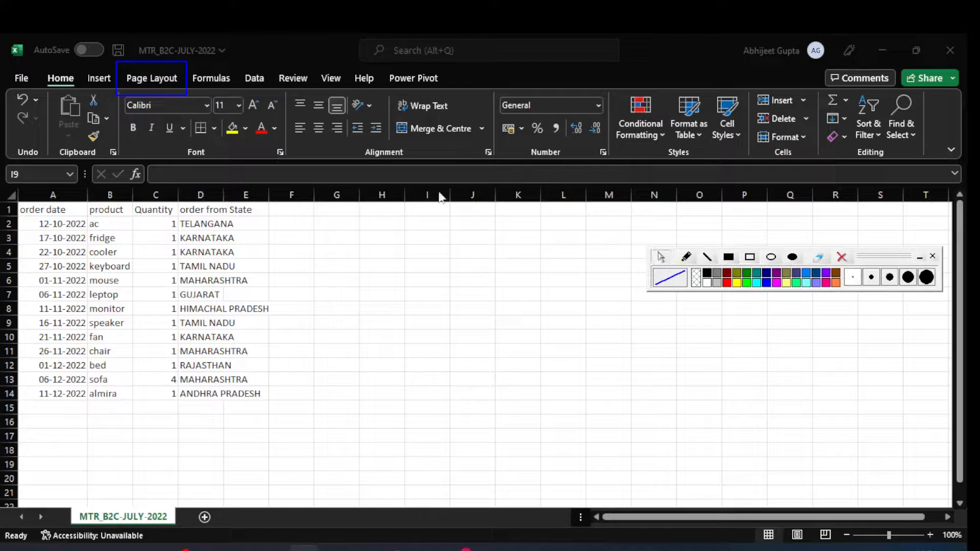
Step: Display the page layout commands and erase the drawn rectangle
click(140, 71)
click(140, 70)
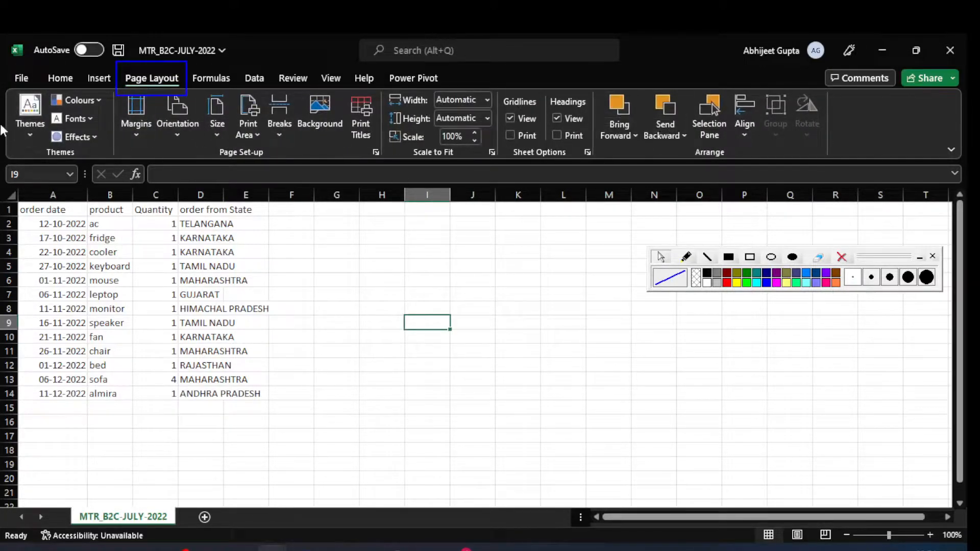
click(841, 258)
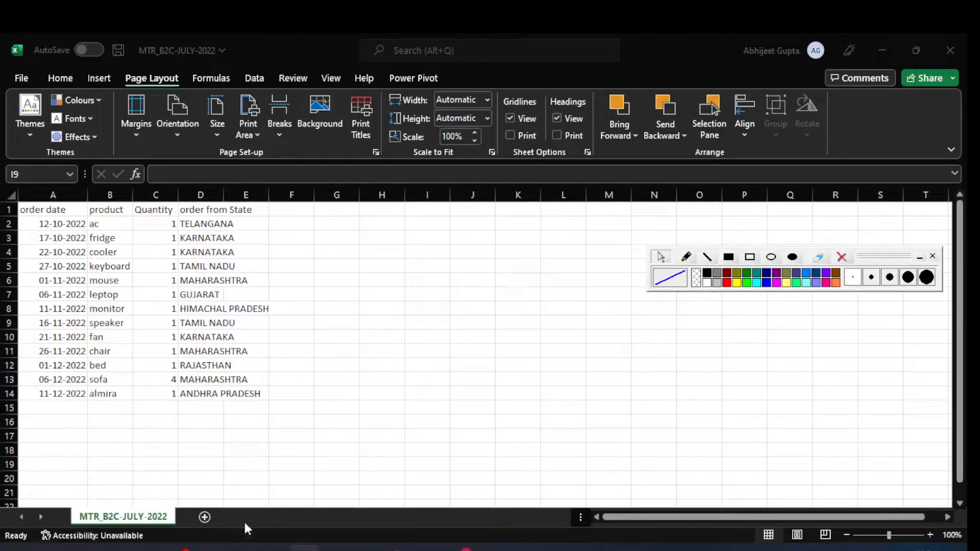
key(alt+Tab)
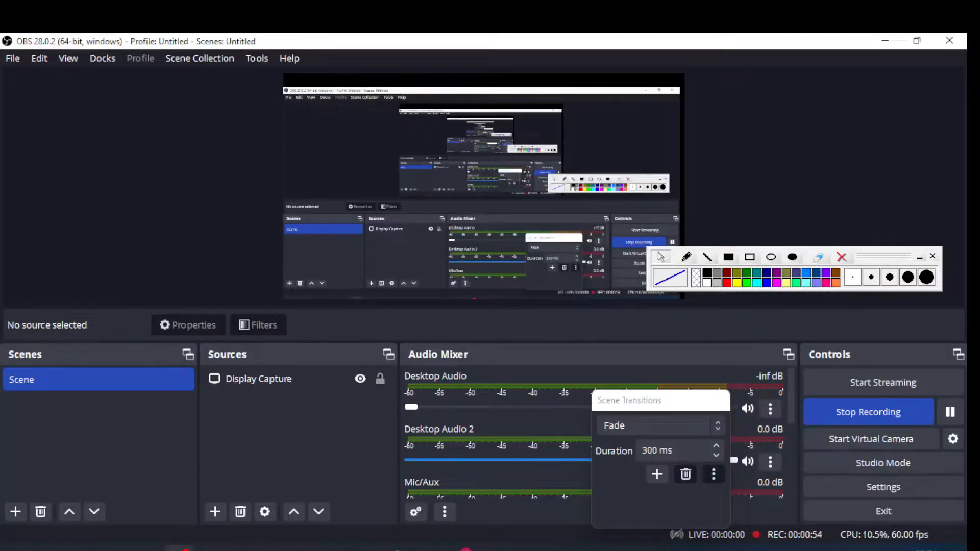
key(alt+Tab)
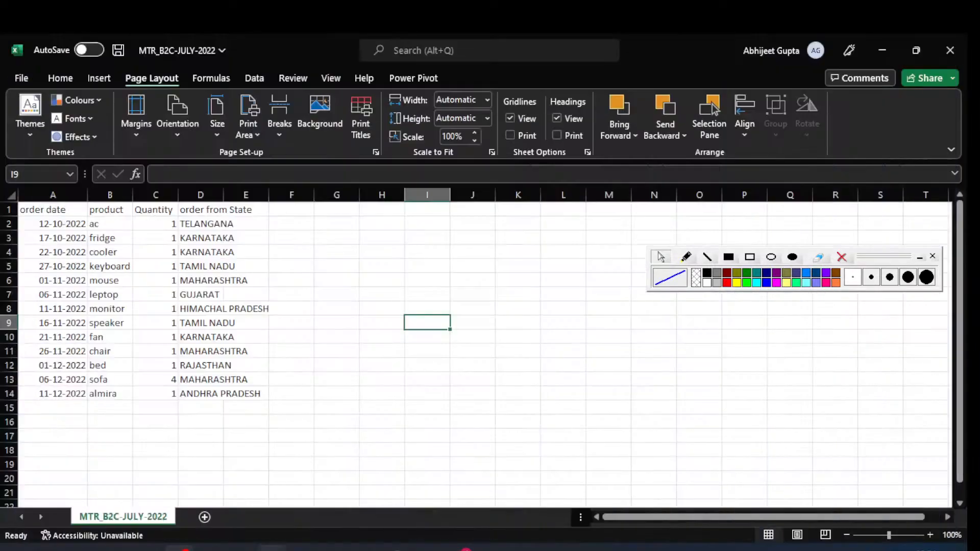
Step: Move the order data in A1:E14 so that it starts at cell J1
drag(28, 209, 237, 396)
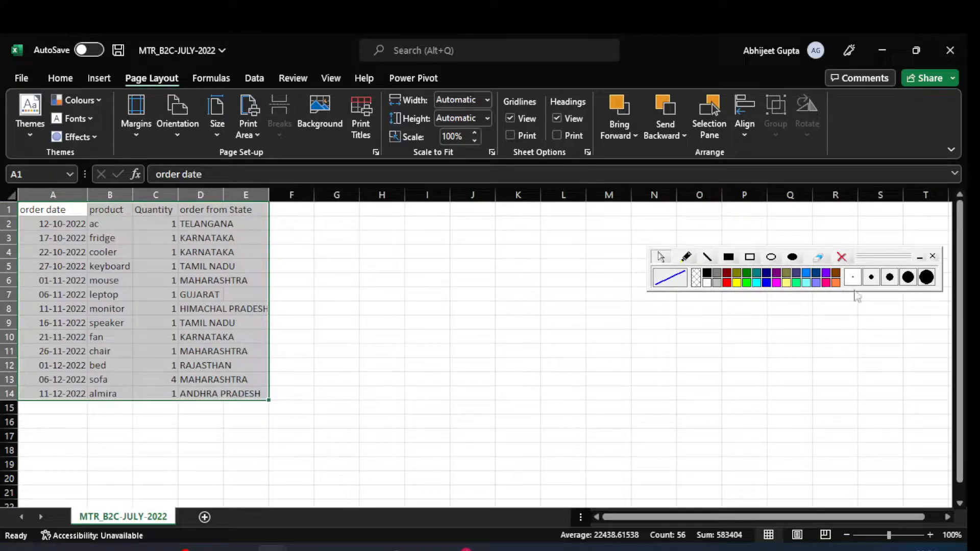
drag(893, 259, 903, 163)
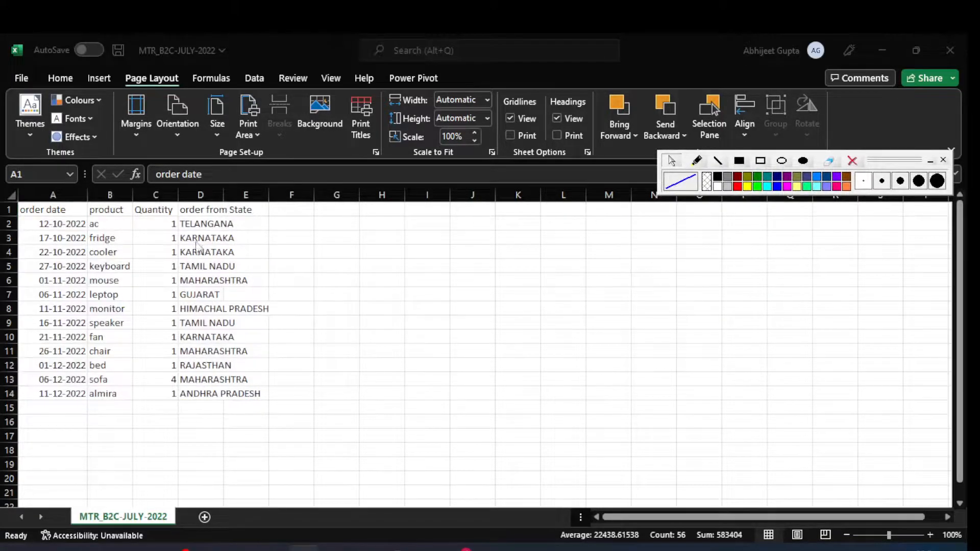
click(50, 209)
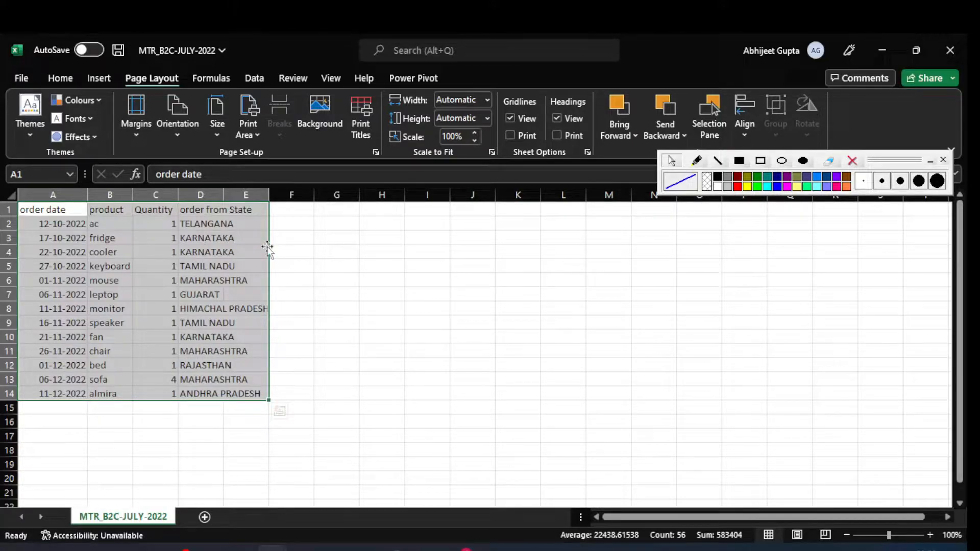
drag(269, 248, 704, 310)
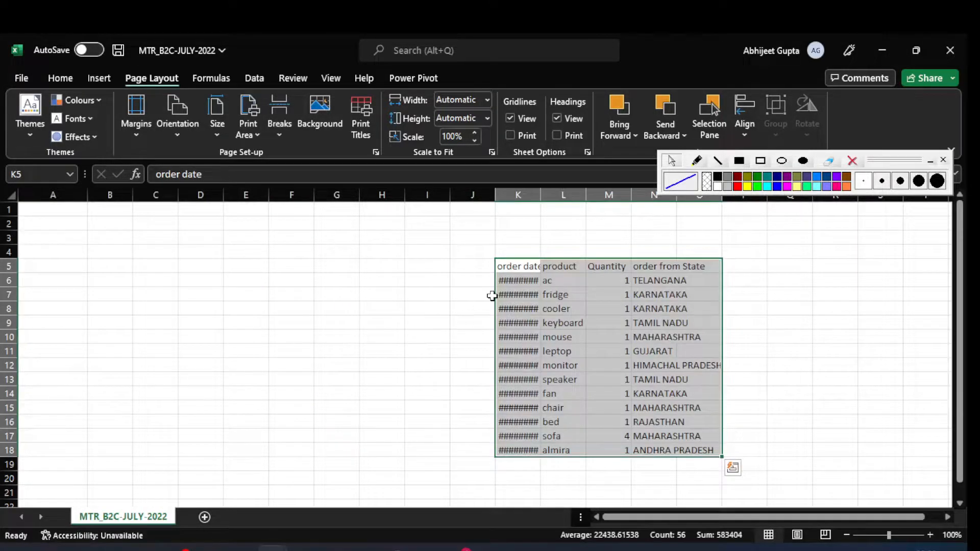
drag(491, 295, 306, 260)
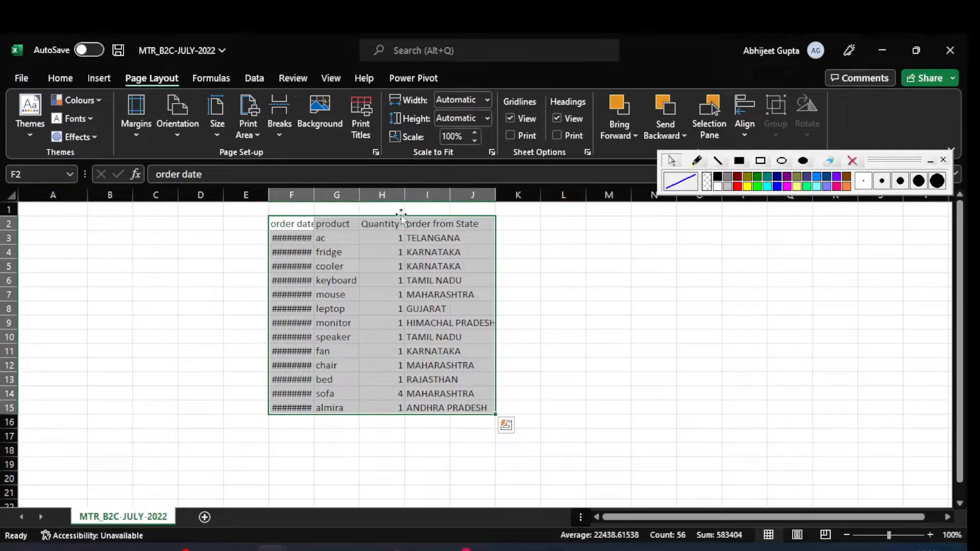
drag(401, 214, 528, 206)
click(593, 438)
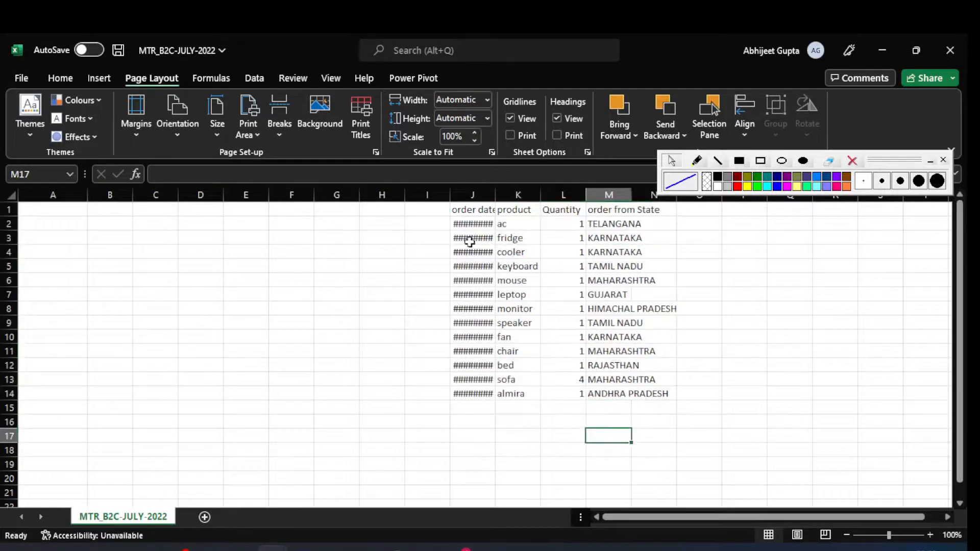
Step: Widen the order date column J so that its dates fit in full
drag(470, 225, 472, 365)
click(504, 435)
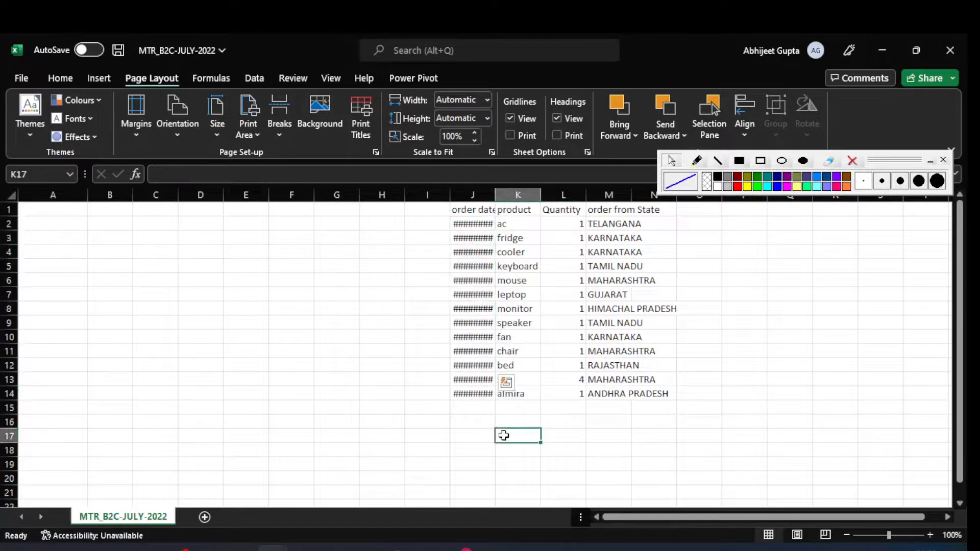
drag(469, 225, 477, 392)
click(481, 438)
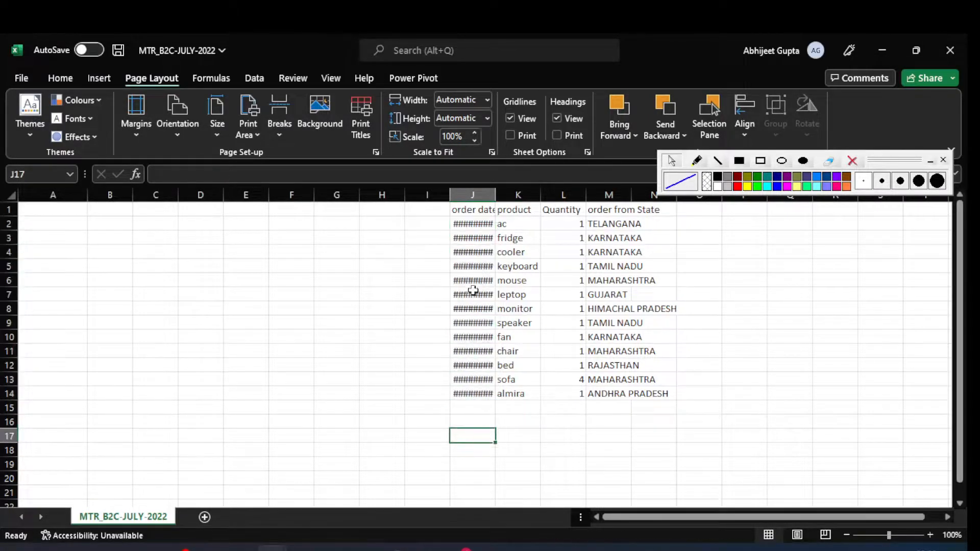
drag(495, 194, 516, 195)
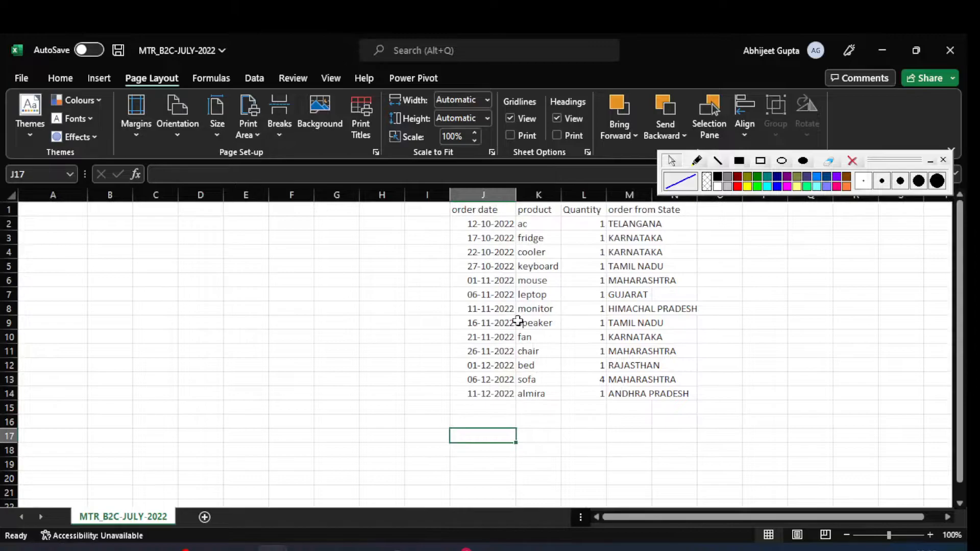
click(341, 321)
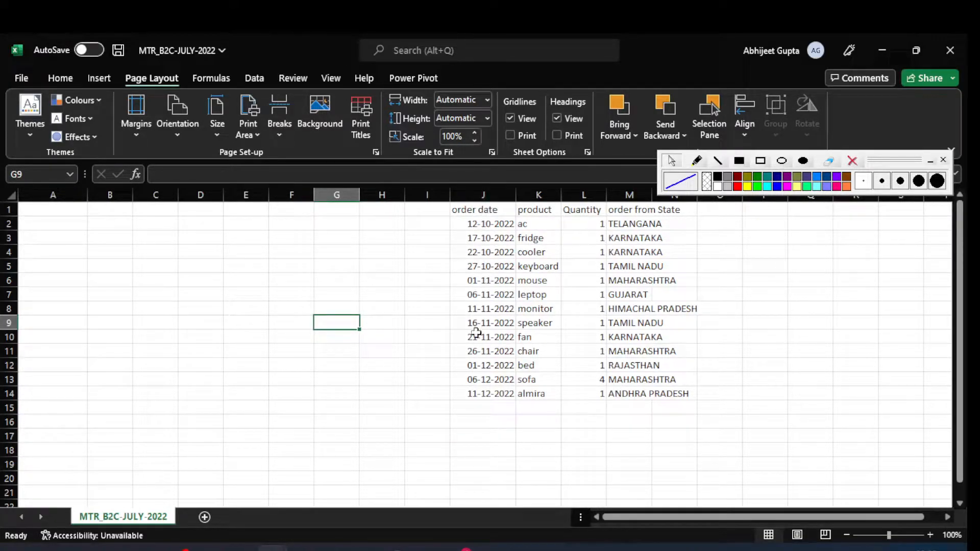
Step: Convert the order data in J1:N14 into a table with headers
drag(469, 209, 663, 396)
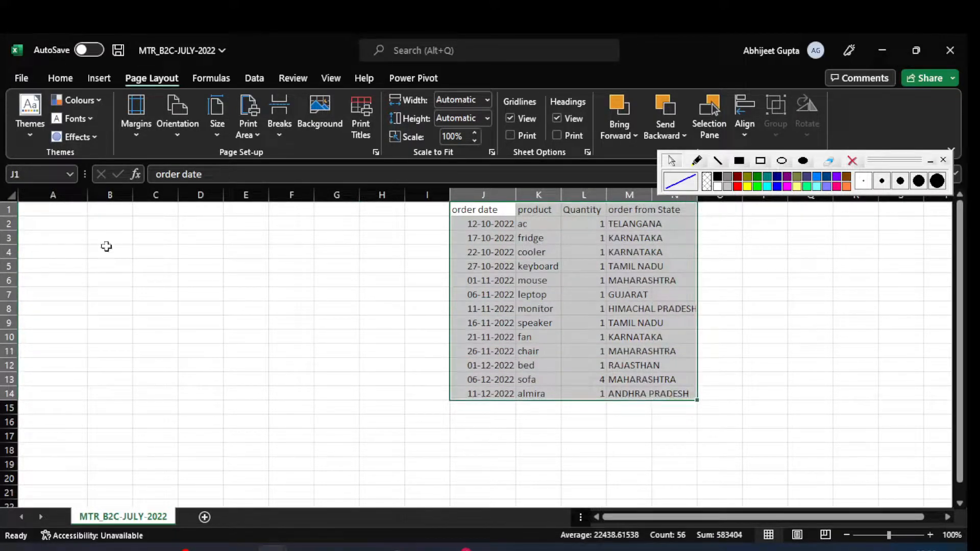
click(31, 127)
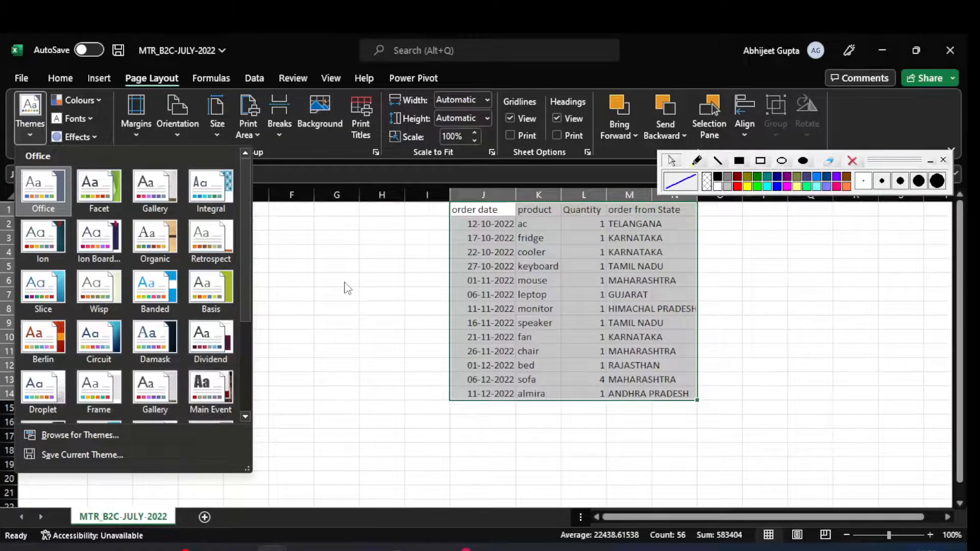
key(Escape)
click(109, 76)
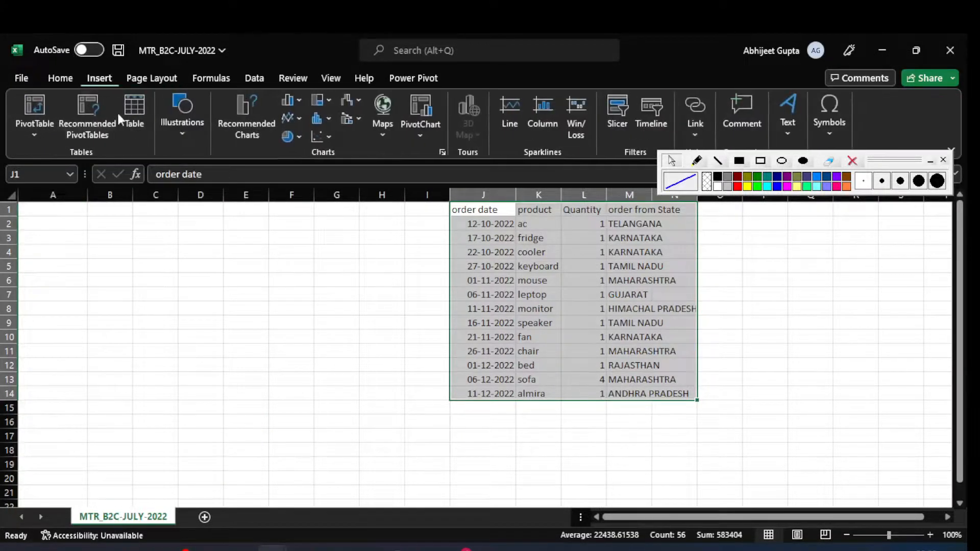
click(135, 105)
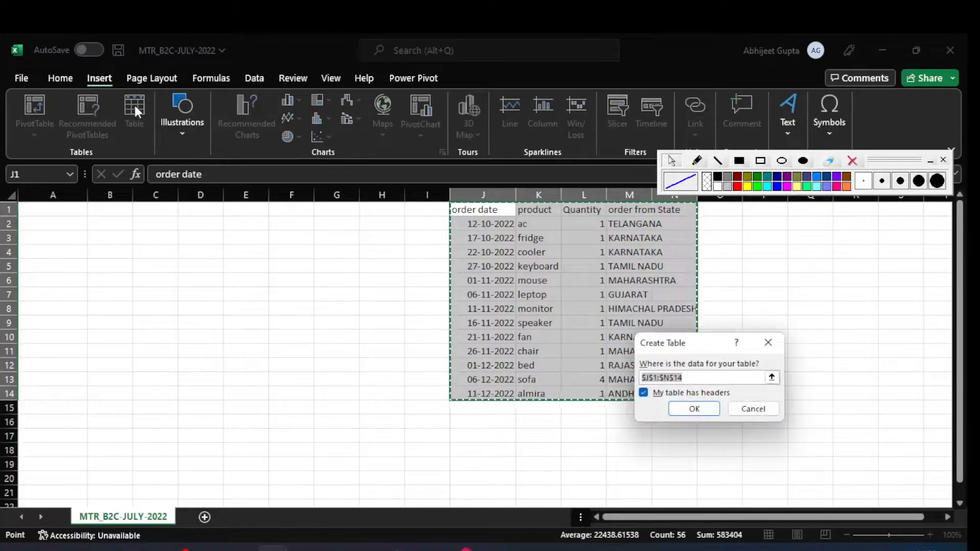
drag(706, 352, 318, 244)
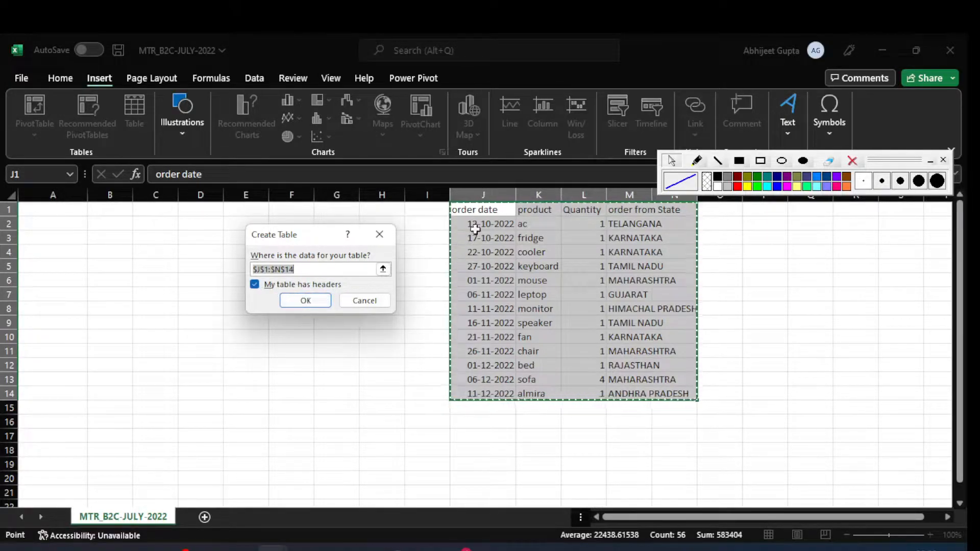
click(255, 286)
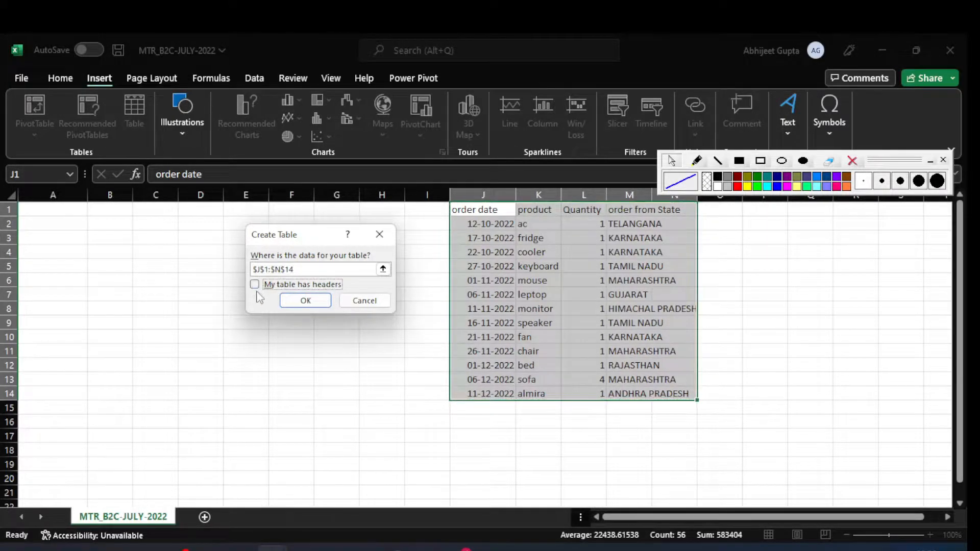
click(254, 285)
click(306, 301)
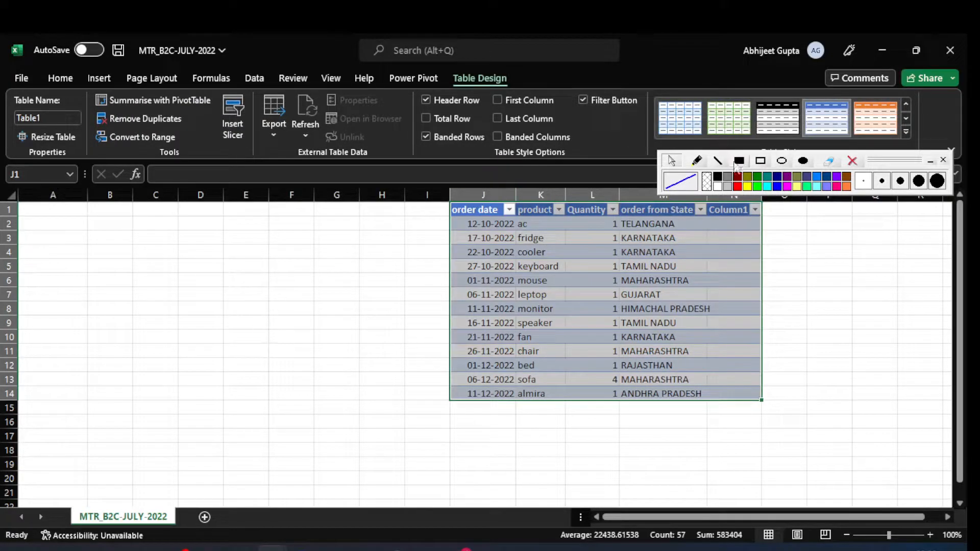
Step: Apply the Basis theme to the workbook and change its theme colours to Red
drag(890, 164, 885, 119)
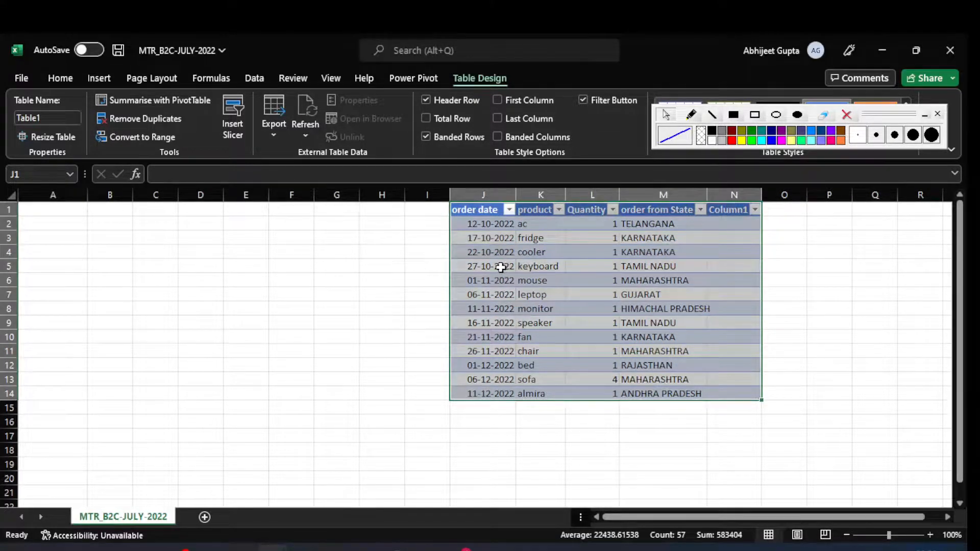
click(162, 79)
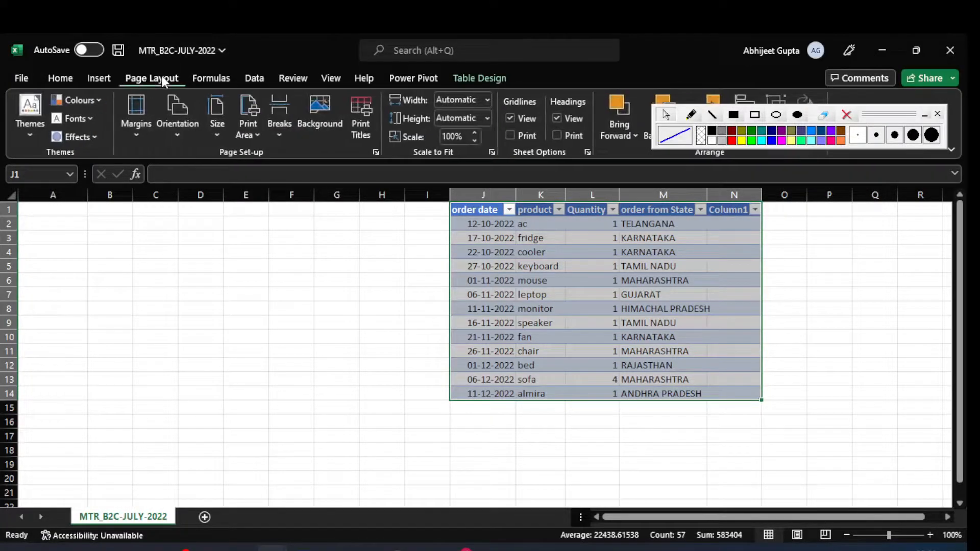
click(27, 134)
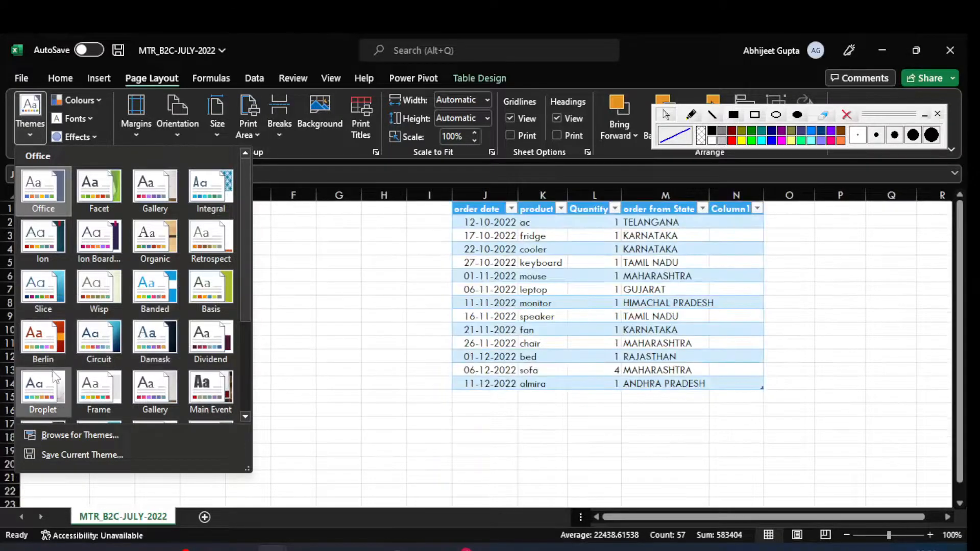
click(210, 290)
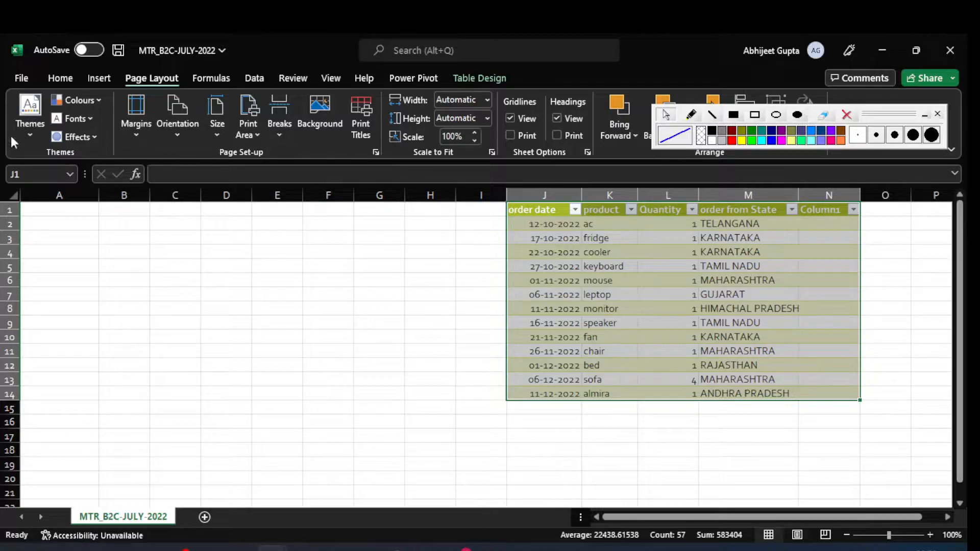
click(94, 101)
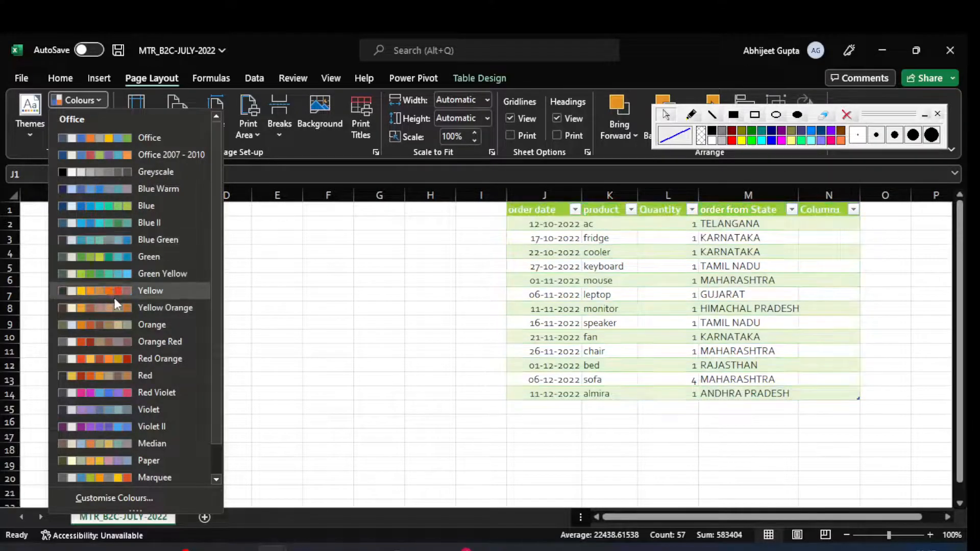
click(106, 370)
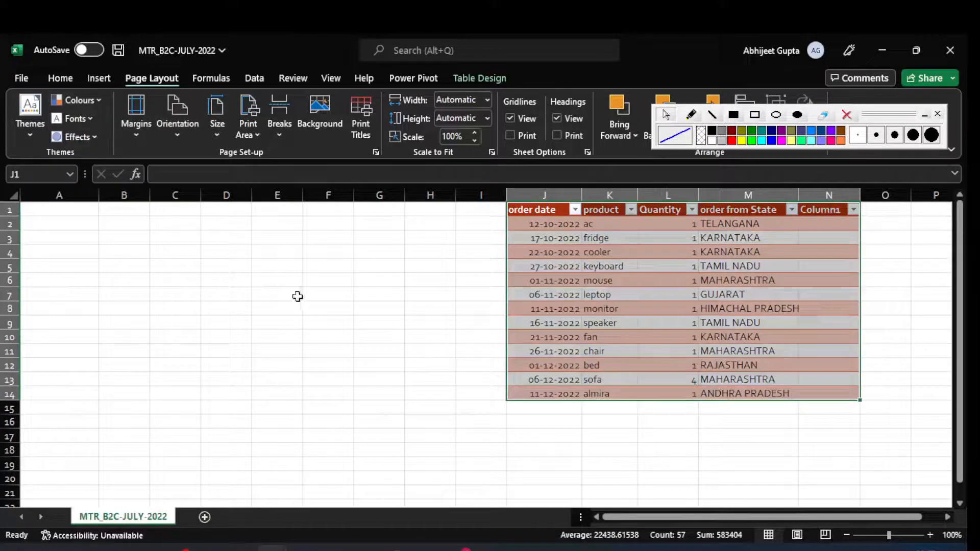
Step: Browse the available theme font sets and theme effects for the workbook without applying any
click(73, 119)
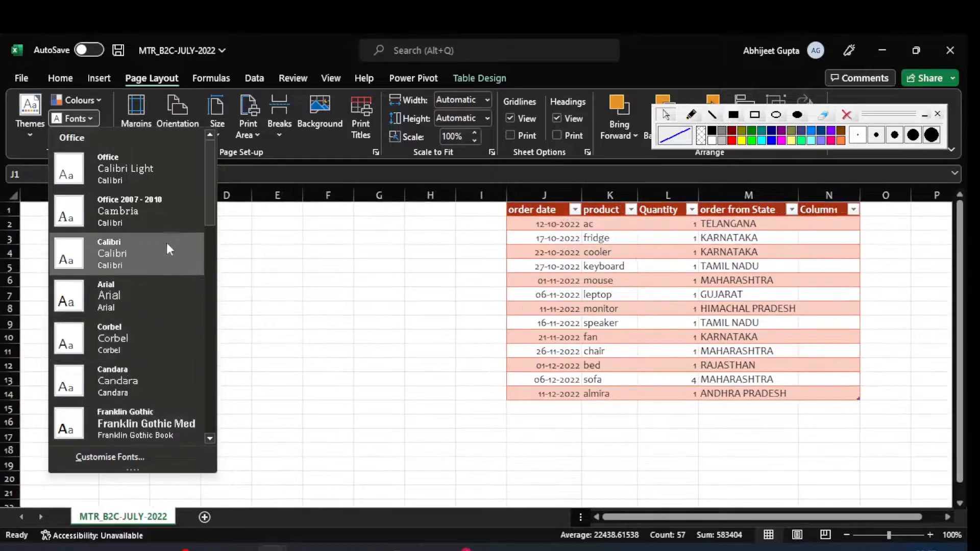
drag(213, 212, 212, 273)
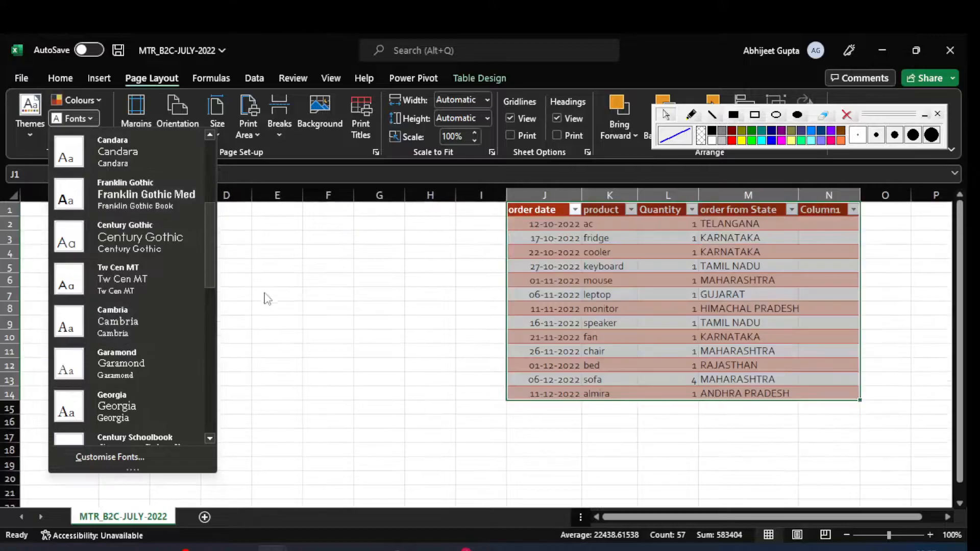
click(187, 228)
click(84, 121)
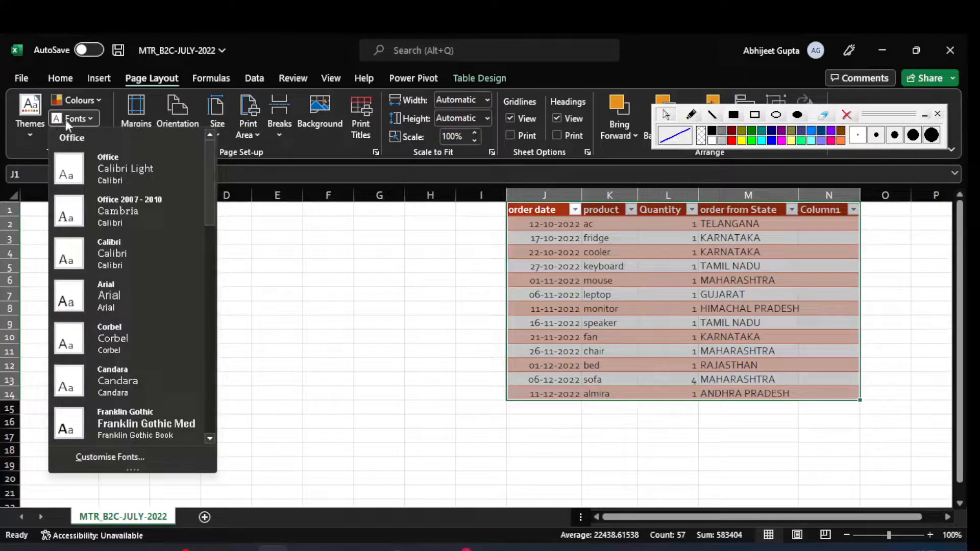
drag(209, 204, 209, 405)
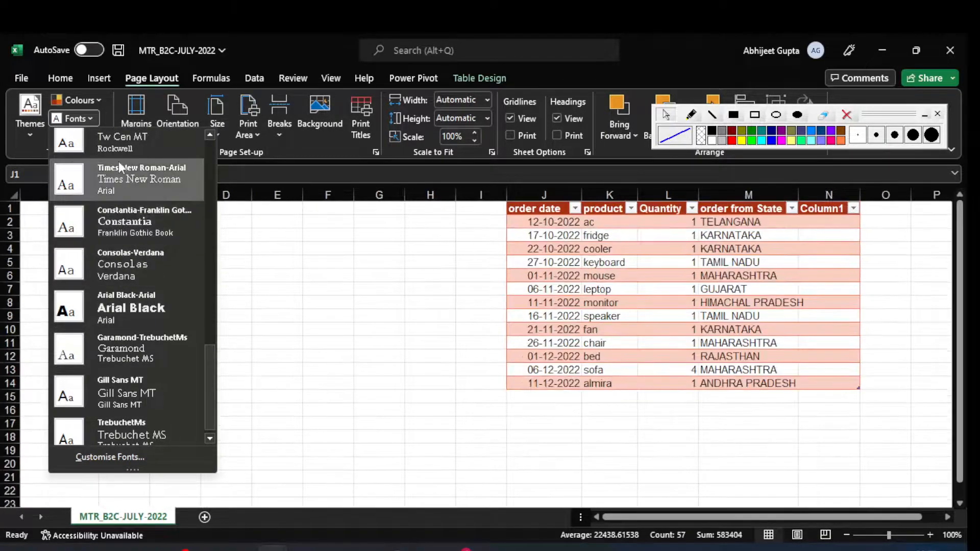
click(94, 119)
click(86, 137)
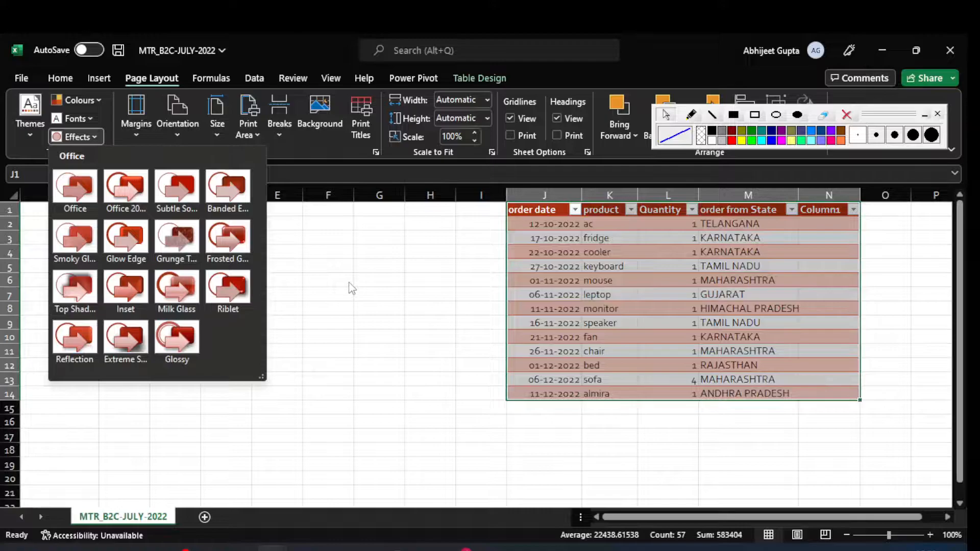
click(351, 287)
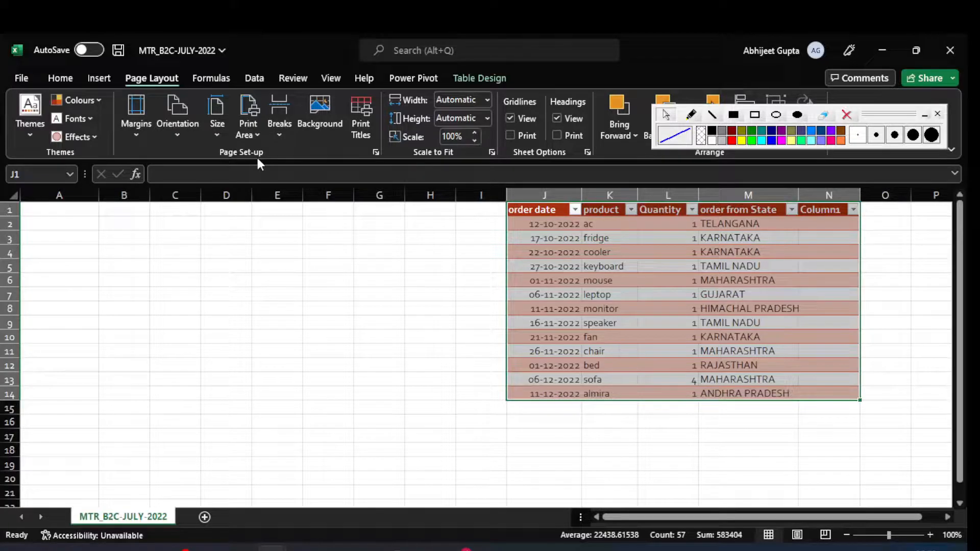
Step: Outline the Page Set-up group label with a blue rectangle annotation, and clear the annotation
click(755, 115)
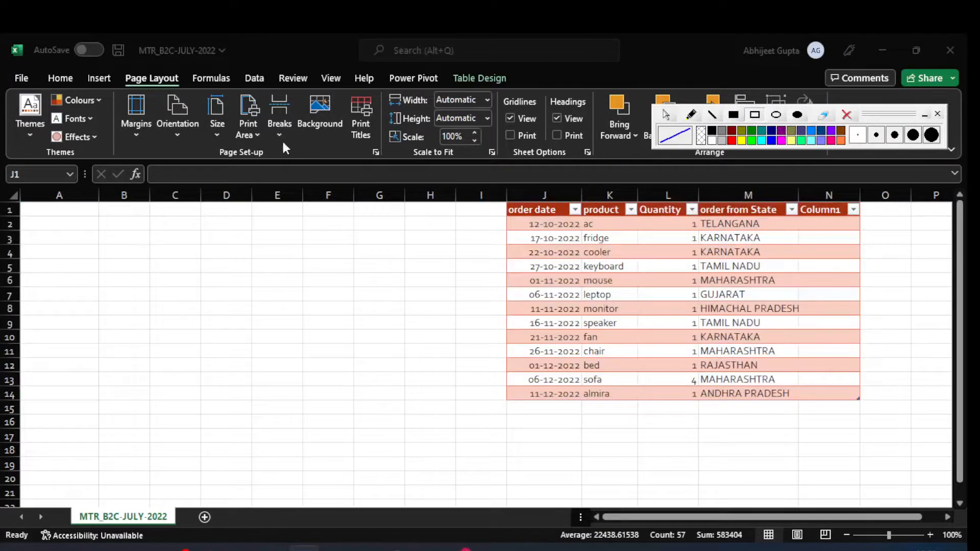
drag(194, 138, 306, 176)
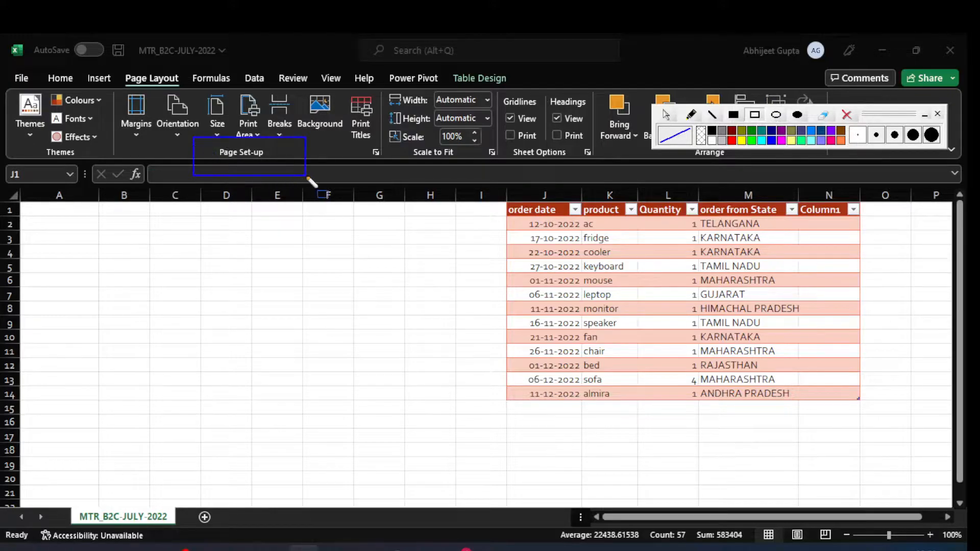
click(665, 114)
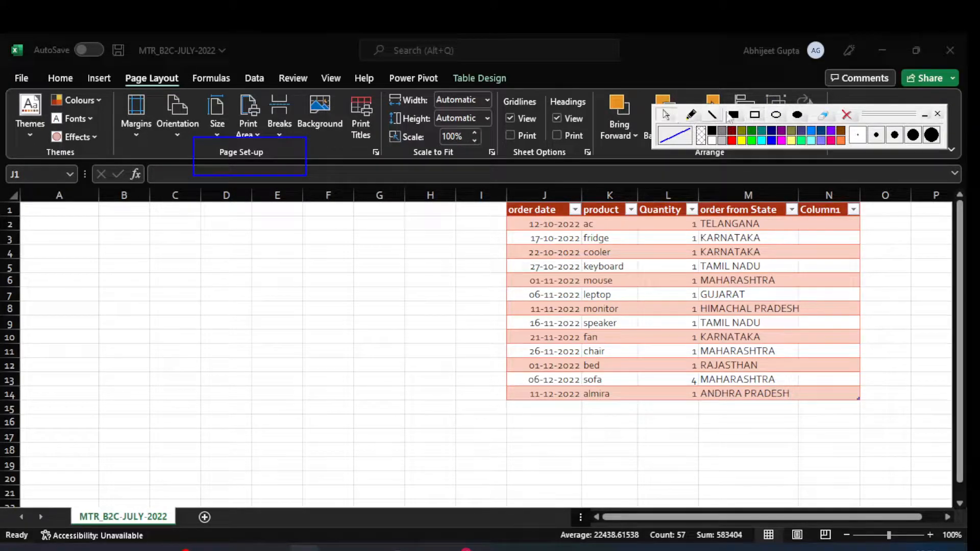
click(851, 115)
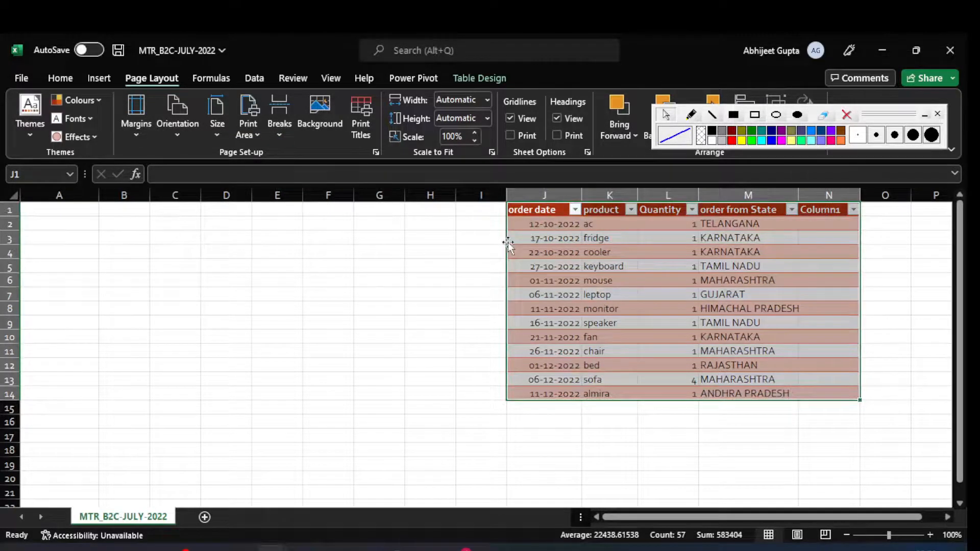
Step: Move the order table so that it starts at A2, and place a copy of it starting at F2
drag(508, 244, 102, 252)
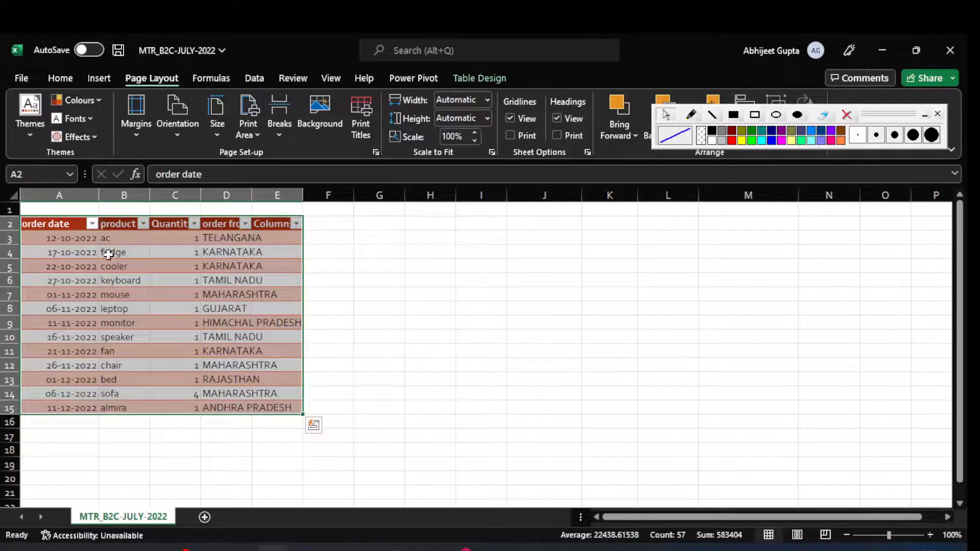
click(412, 296)
drag(61, 224, 299, 408)
drag(305, 284, 566, 284)
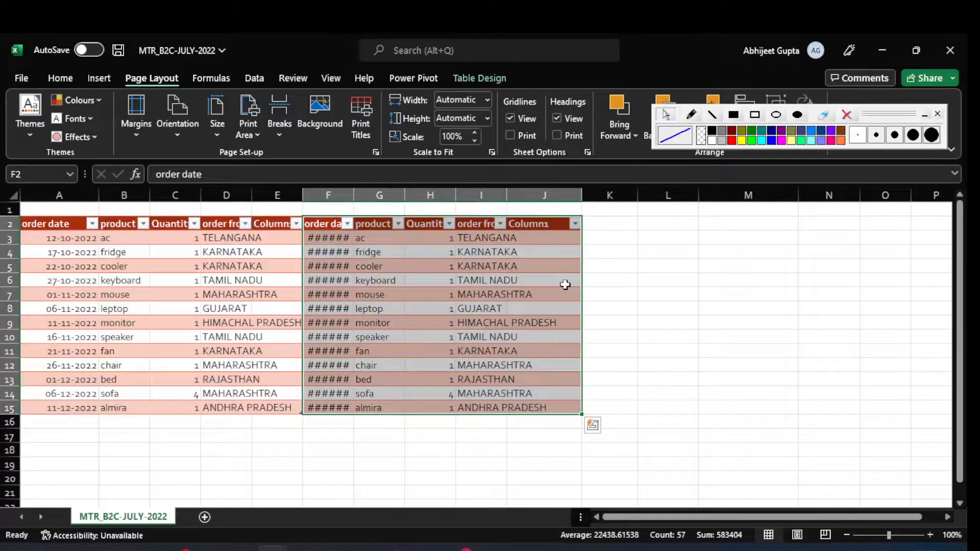
Step: Widen column F to show its dates in full, and copy the table in F2:J15 so the copy starts at K2
drag(354, 193, 367, 190)
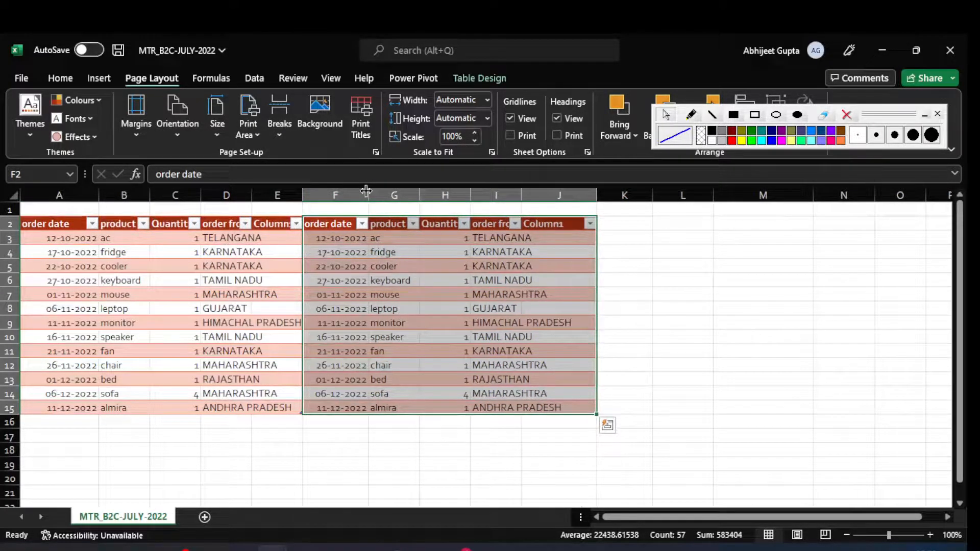
click(744, 283)
drag(352, 230, 560, 403)
drag(601, 259, 923, 256)
click(694, 470)
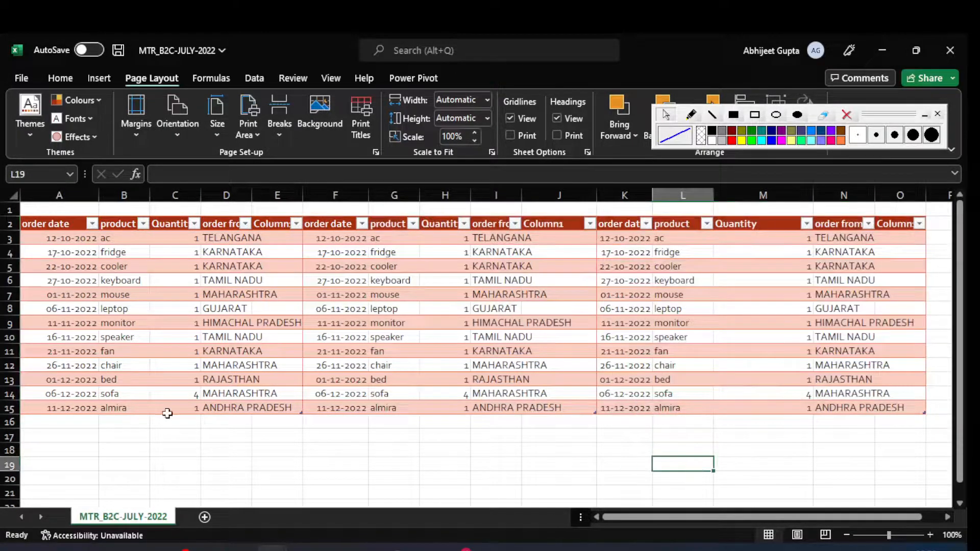
Step: Copy the three side-by-side tables in A2:O15 directly below themselves, starting at A16
drag(43, 225, 890, 409)
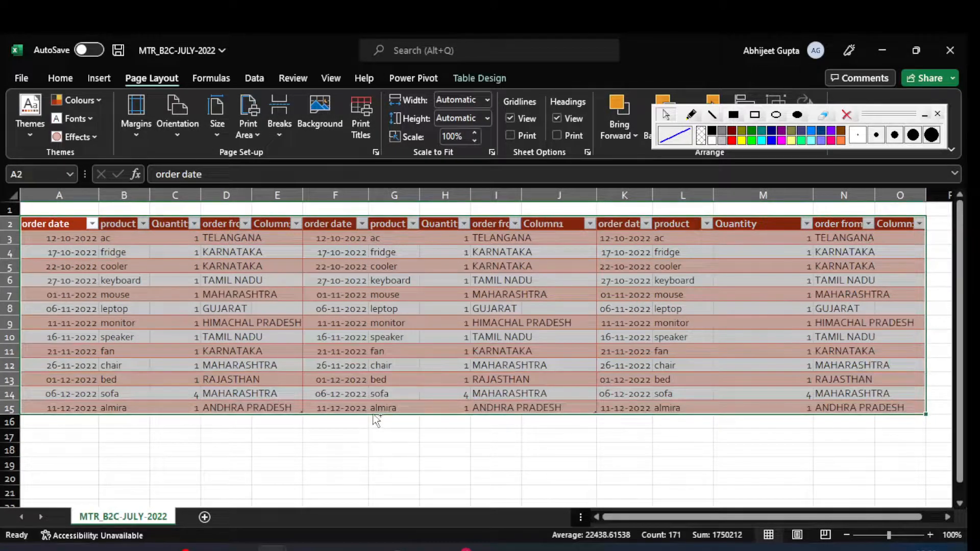
drag(376, 419, 356, 408)
click(344, 452)
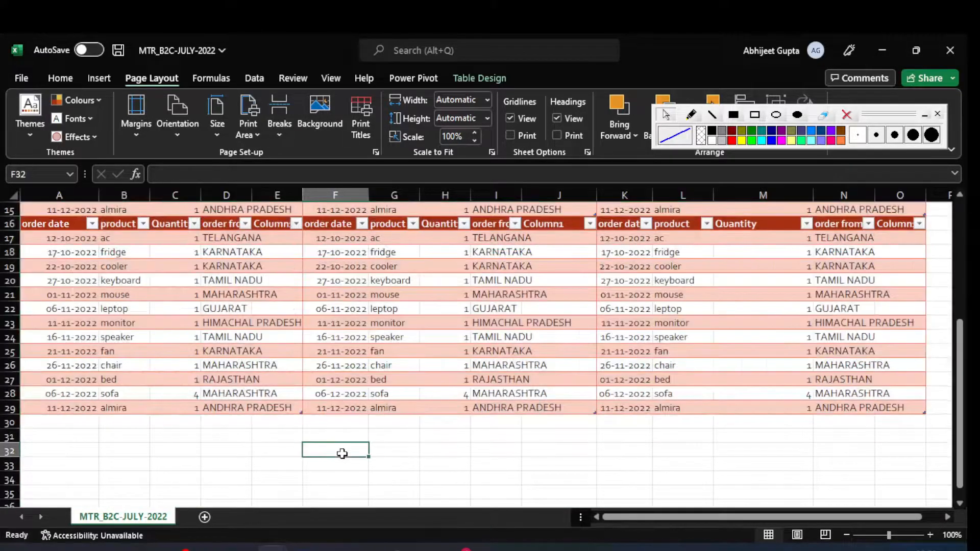
Step: Look over the duplicated order tables in rows 2 to 29 at 85% zoom
scroll(332, 452, up, 3)
scroll(325, 450, down, 8)
scroll(325, 450, up, 5)
scroll(324, 450, up, 1)
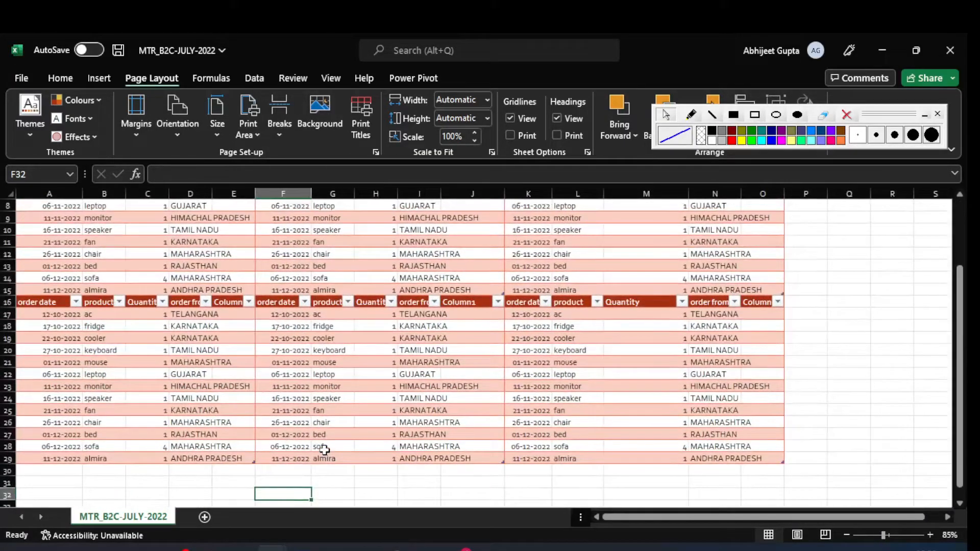
scroll(324, 450, up, 3)
click(371, 290)
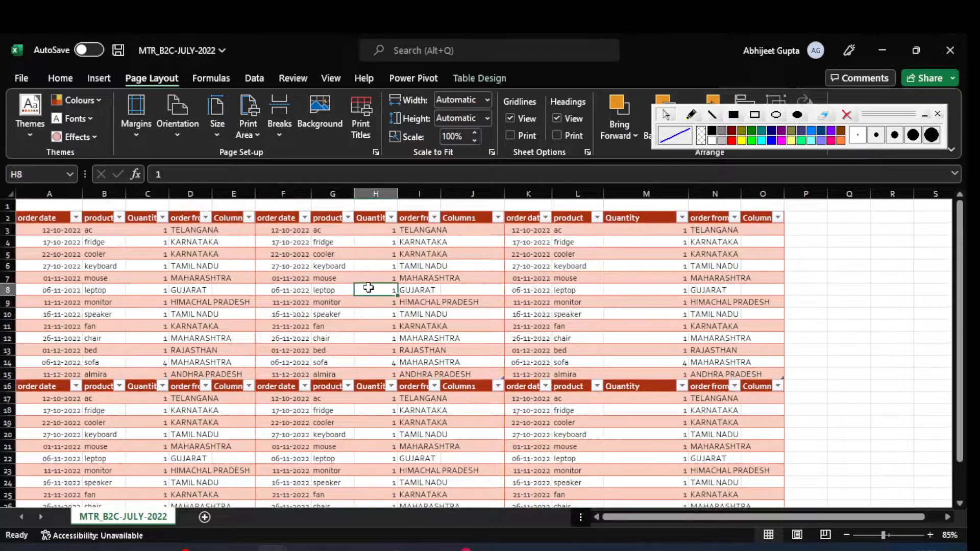
click(119, 278)
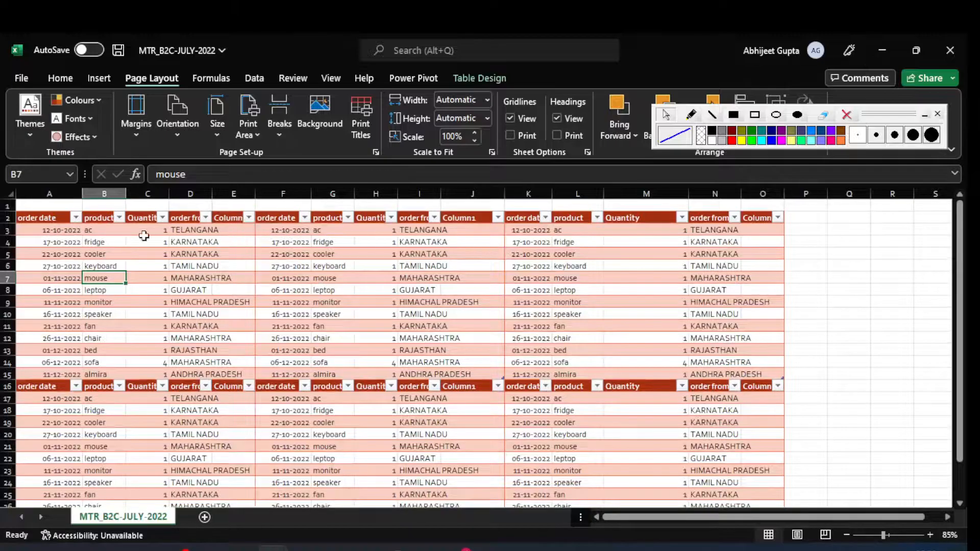
click(199, 276)
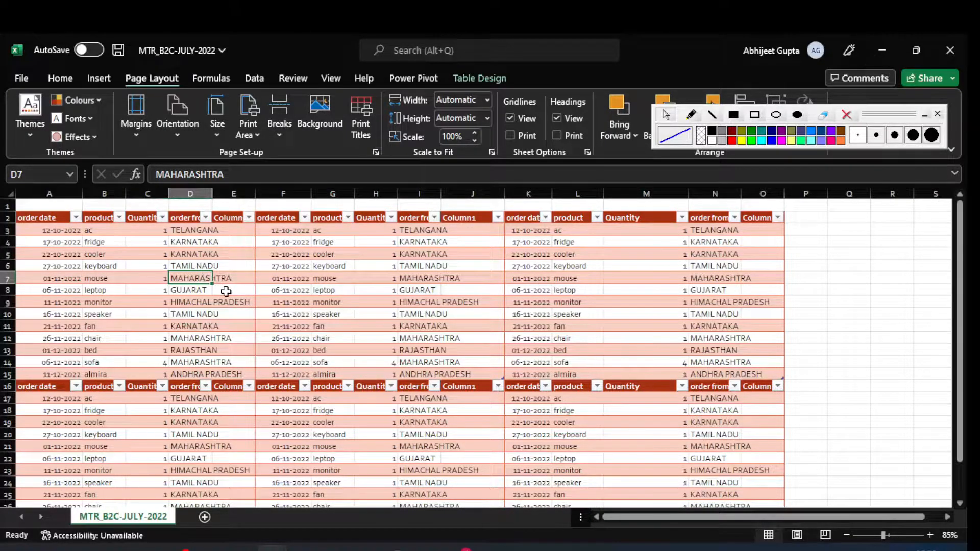
scroll(226, 291, down, 1)
scroll(226, 291, up, 1)
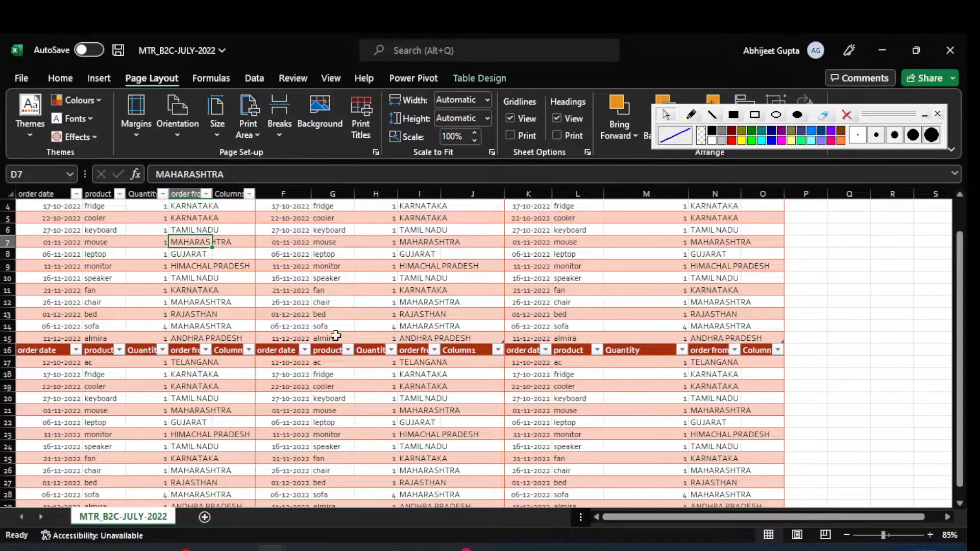
Step: Open the print preview of the sheet and outline its page counter with a rectangle annotation
key(ctrl+p)
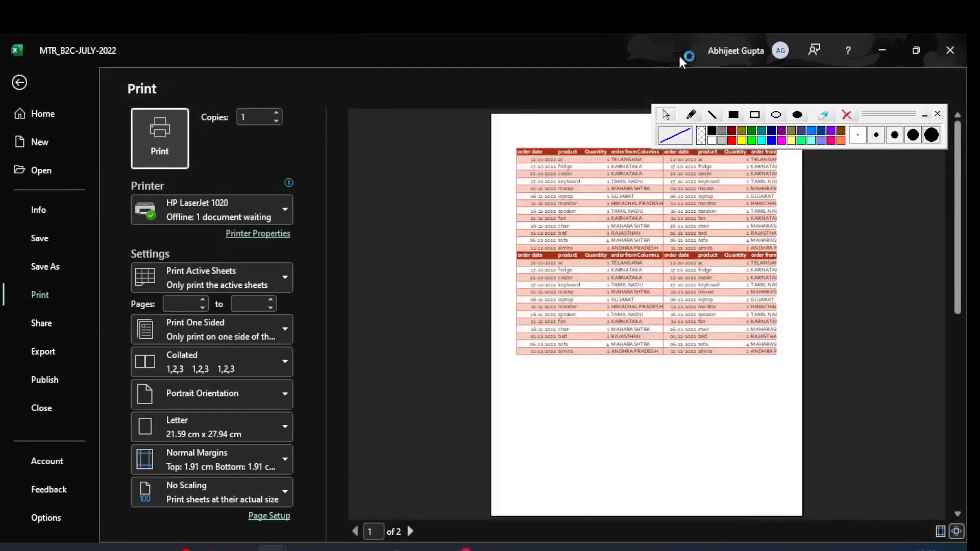
drag(894, 115, 903, 465)
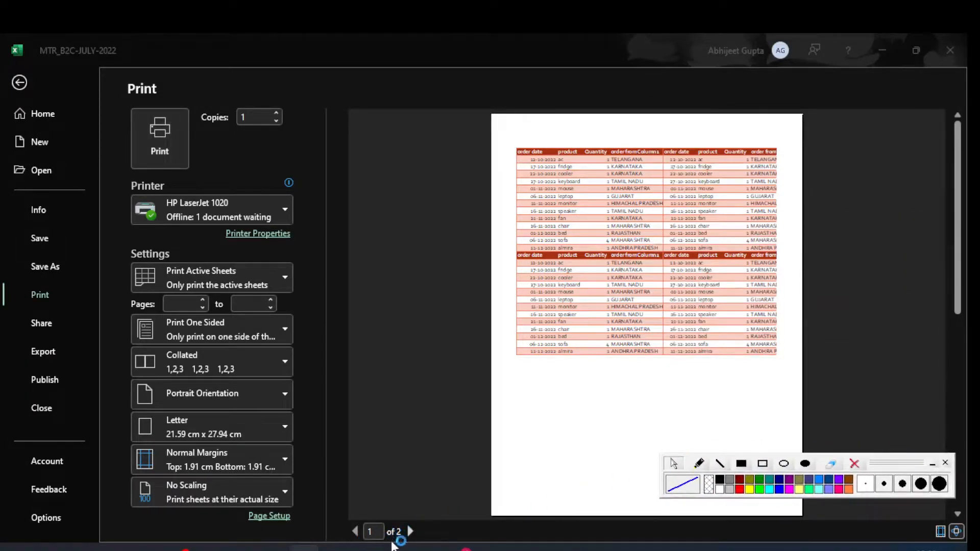
click(762, 463)
drag(335, 503, 428, 550)
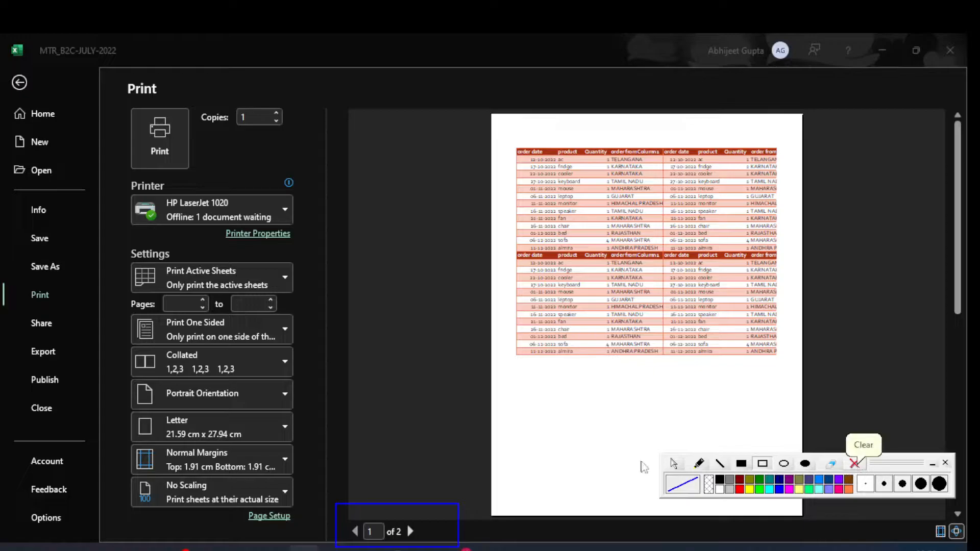
click(674, 464)
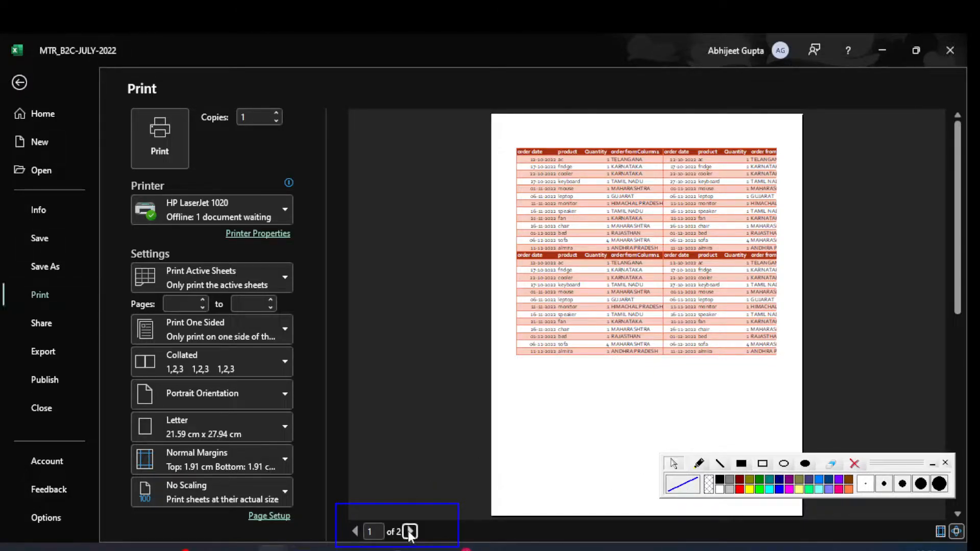
Step: View the second preview page, return to the first, clear the annotation and go back to the worksheet
click(409, 531)
click(355, 531)
click(854, 463)
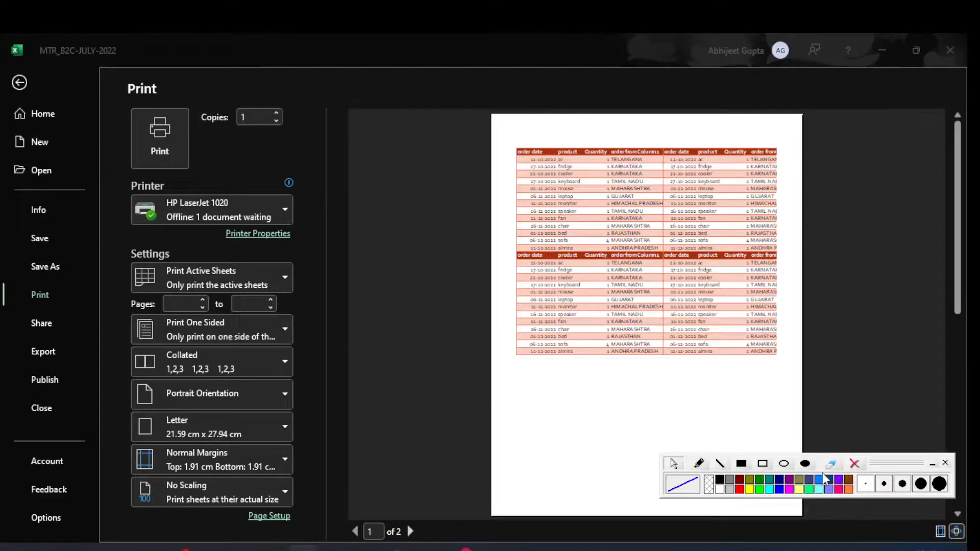
key(Escape)
key(Escape)
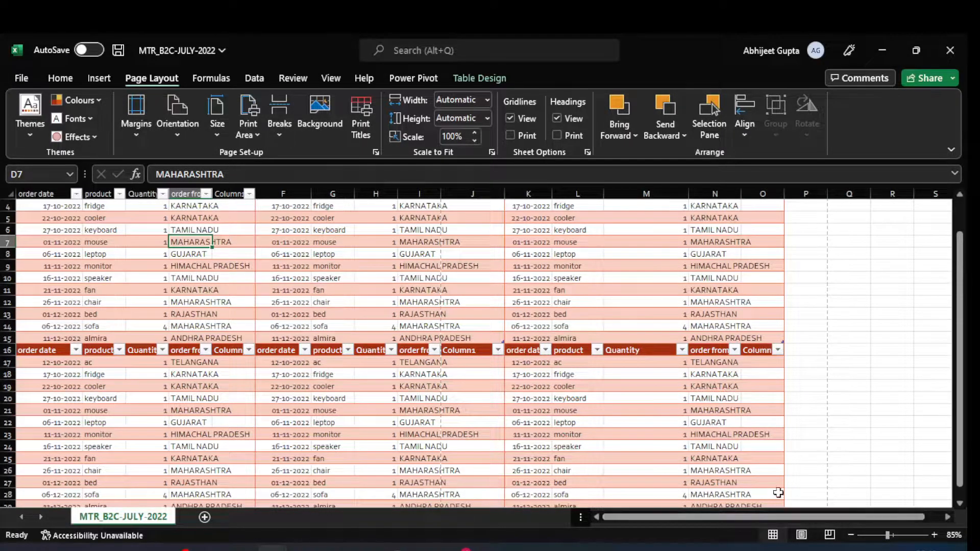
Step: Examine the dashed page-break line between columns I and J in the order tables, selecting columns I and J in turn
scroll(275, 384, up, 1)
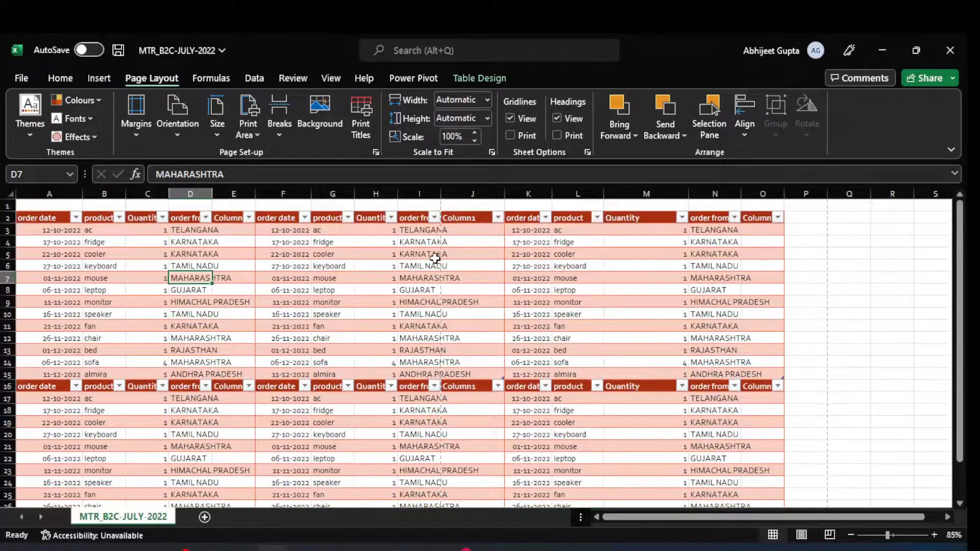
click(422, 189)
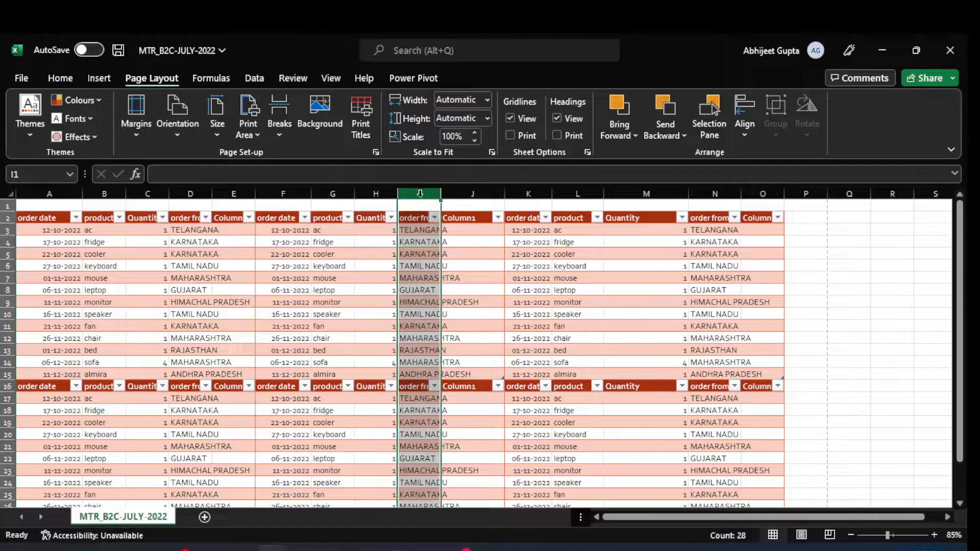
click(472, 194)
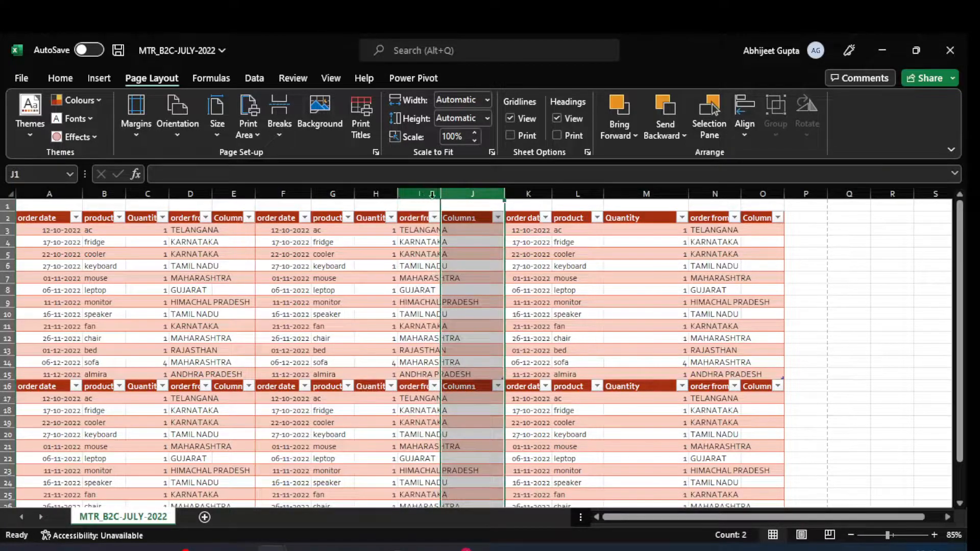
click(862, 266)
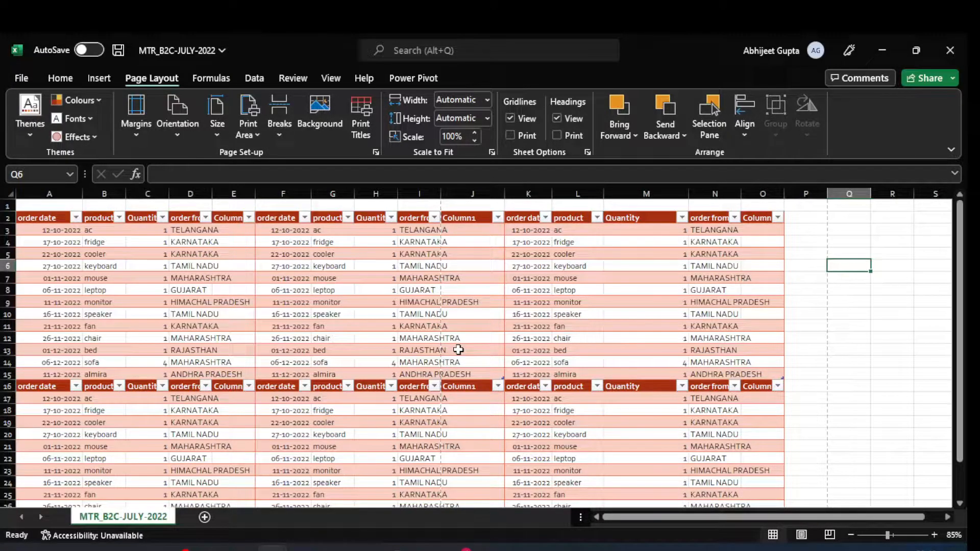
ctrl+scroll(458, 350, up, 4)
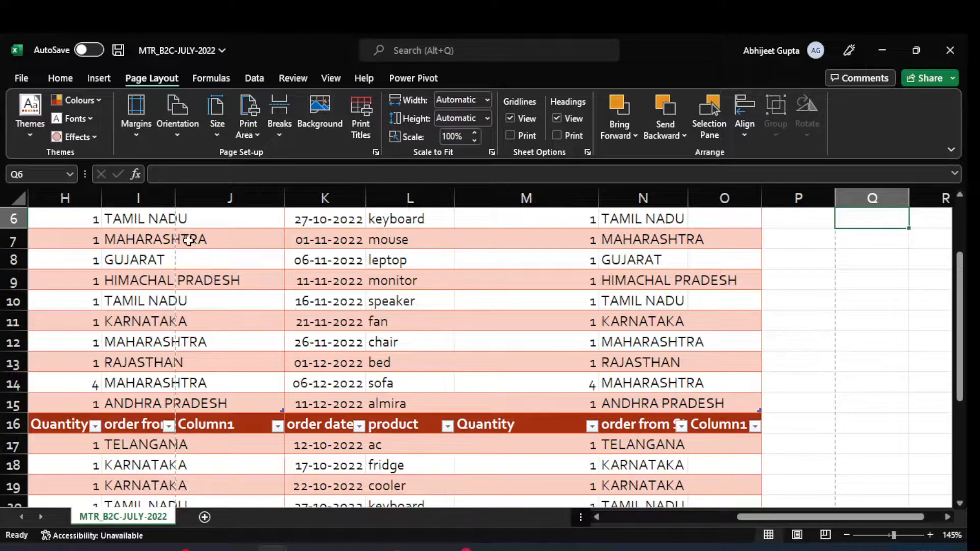
ctrl+scroll(187, 240, up, 3)
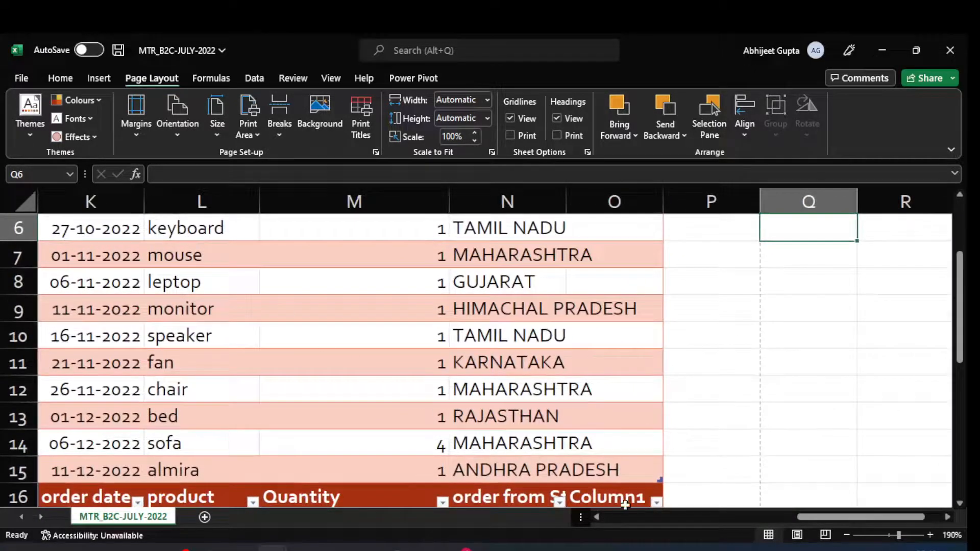
drag(808, 518, 688, 527)
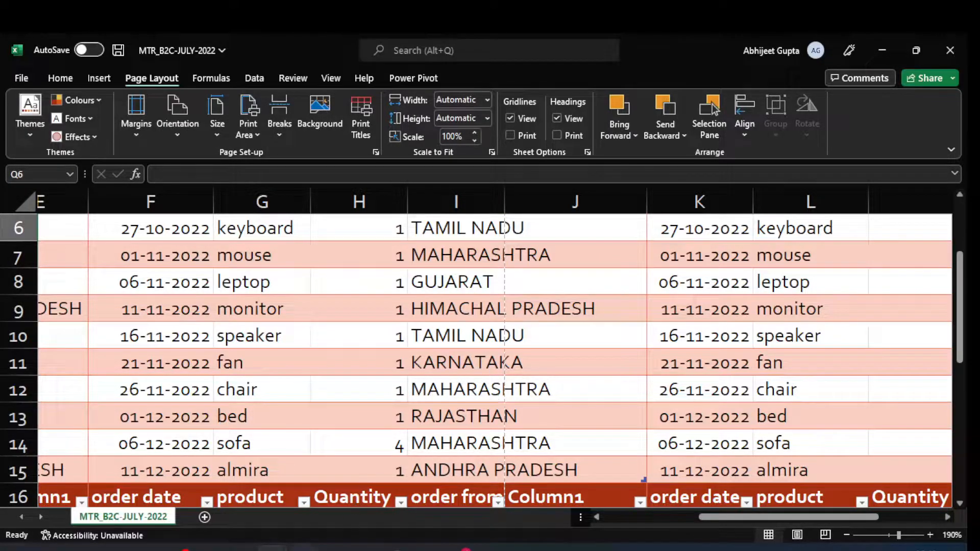
Step: Outline the dashed page-break line between columns I and J with a blue rectangle annotation, and clear the annotation
key(ctrl+alt+d)
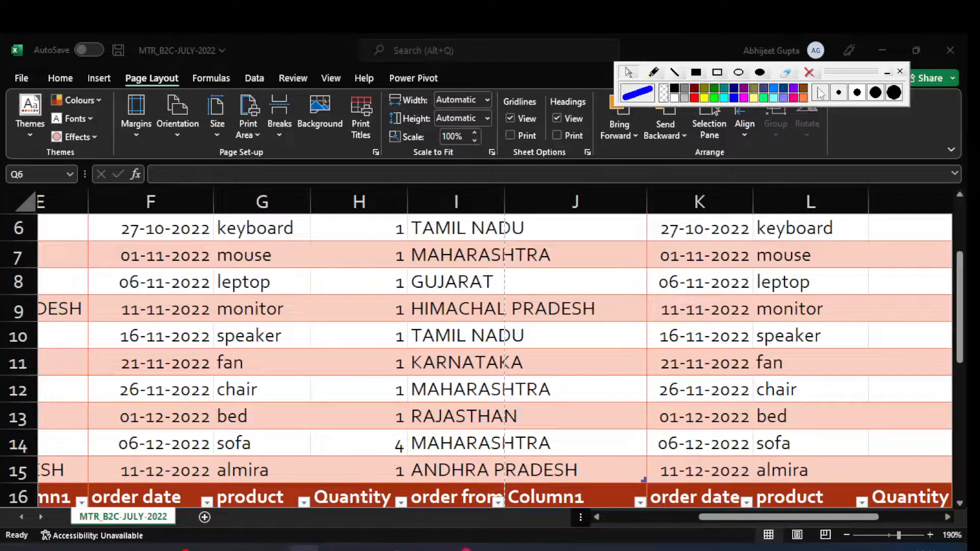
click(717, 72)
mouse_move(480, 175)
mouse_down()
mouse_move(530, 498)
mouse_move(532, 487)
mouse_up()
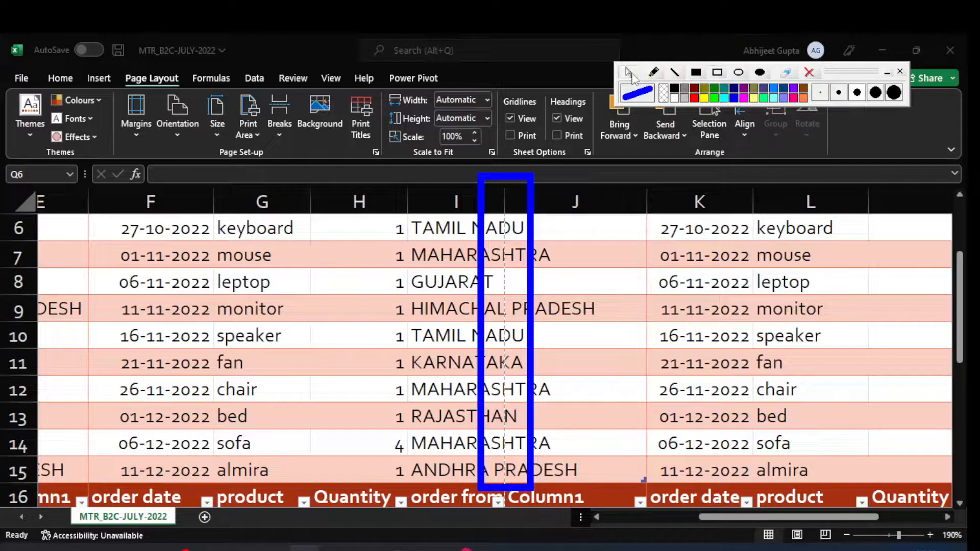
click(807, 73)
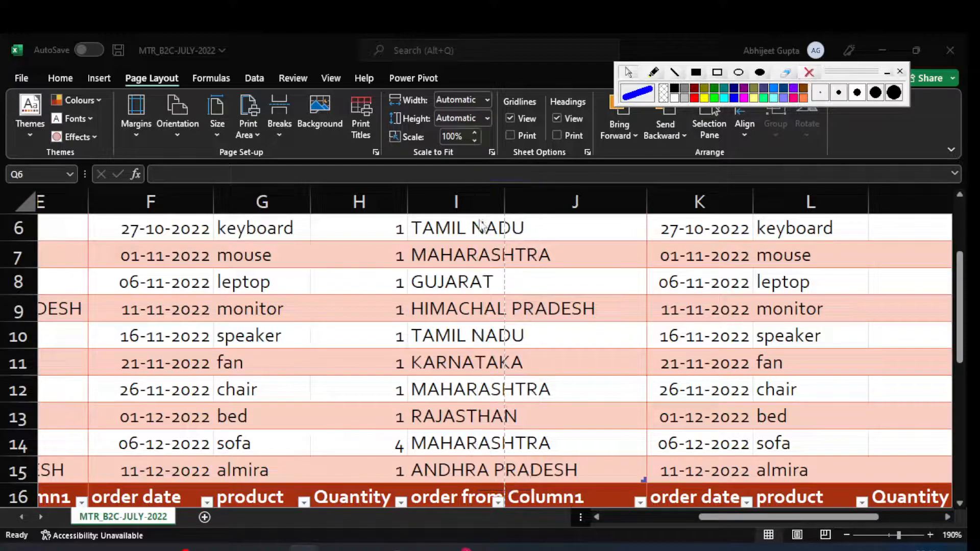
Step: Widen column I so the full "order from State" header and state names fit inside it
scroll(461, 300, down, 5)
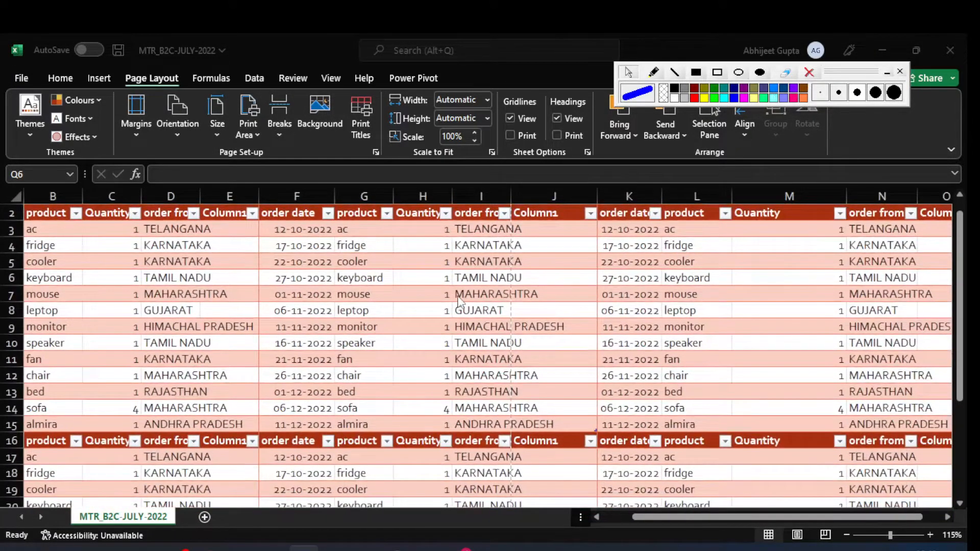
scroll(460, 300, up, 1)
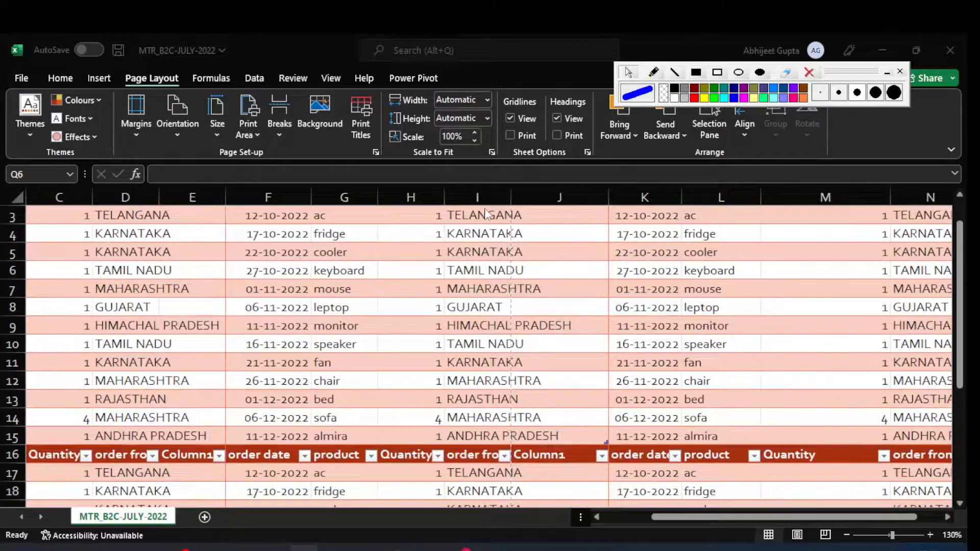
drag(511, 196, 586, 196)
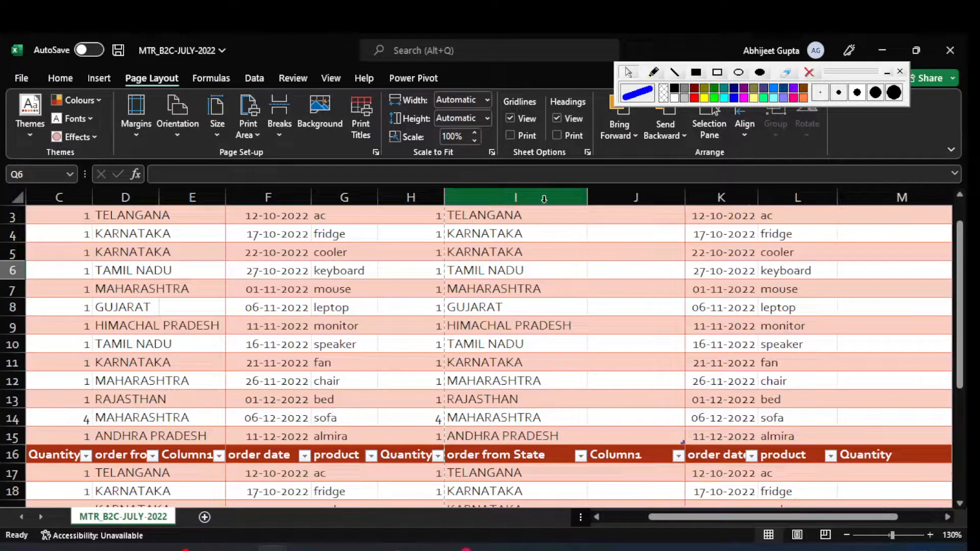
Step: Clear the formats from all the order tables in A2:O29, moving the annotation toolbar out of the way
scroll(479, 284, down, 6)
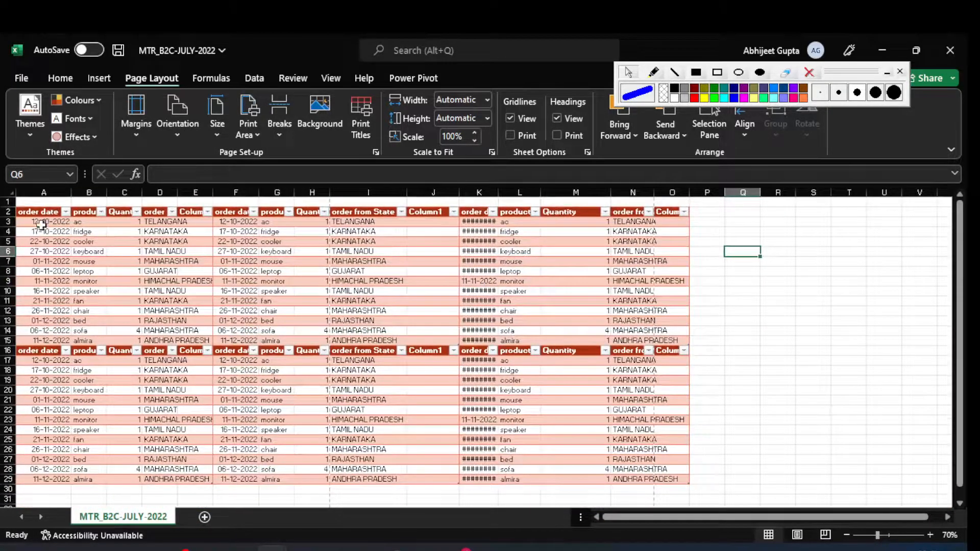
drag(39, 212, 663, 480)
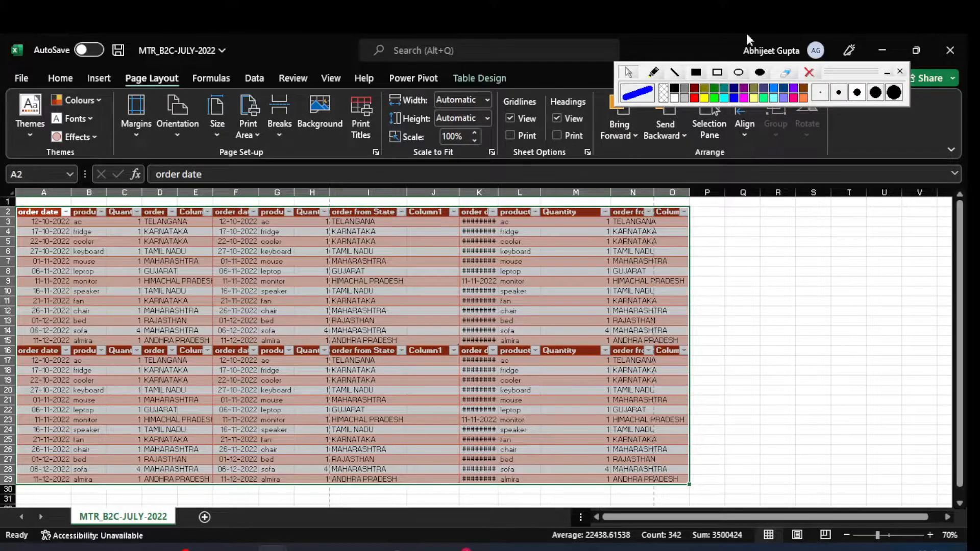
drag(851, 71, 966, 250)
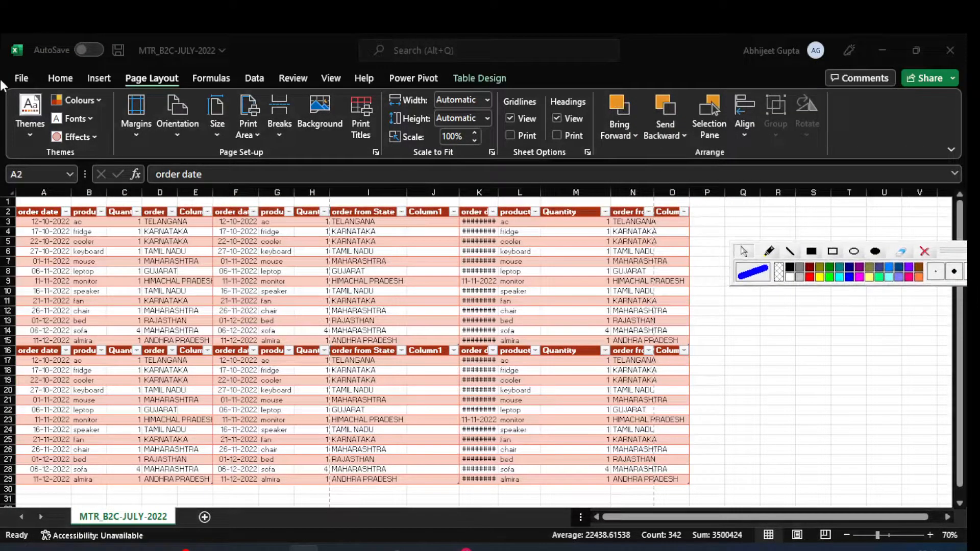
click(58, 76)
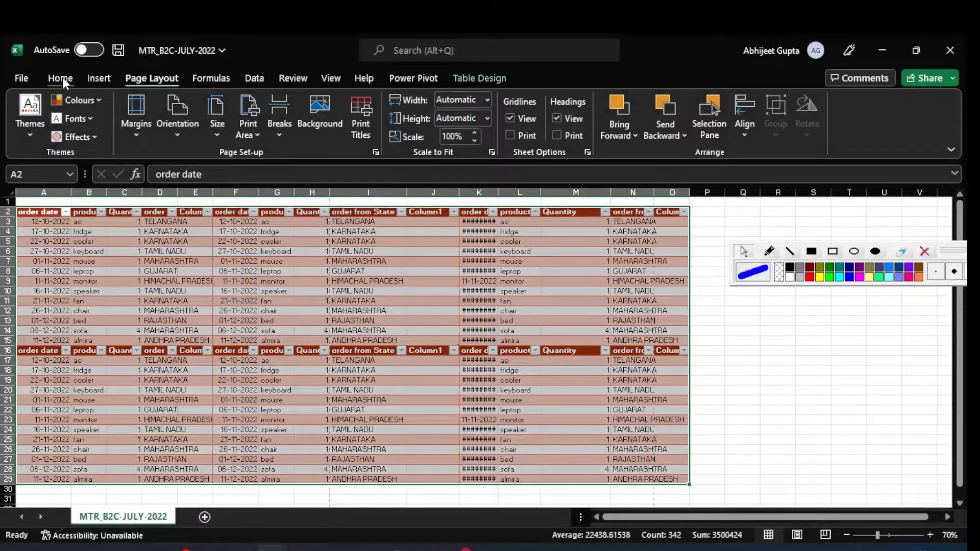
click(60, 78)
click(839, 135)
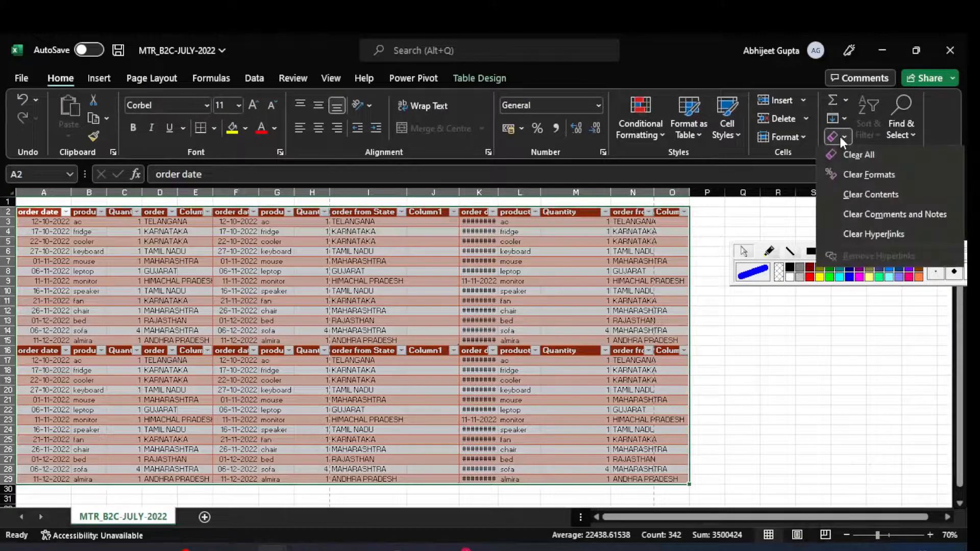
click(868, 175)
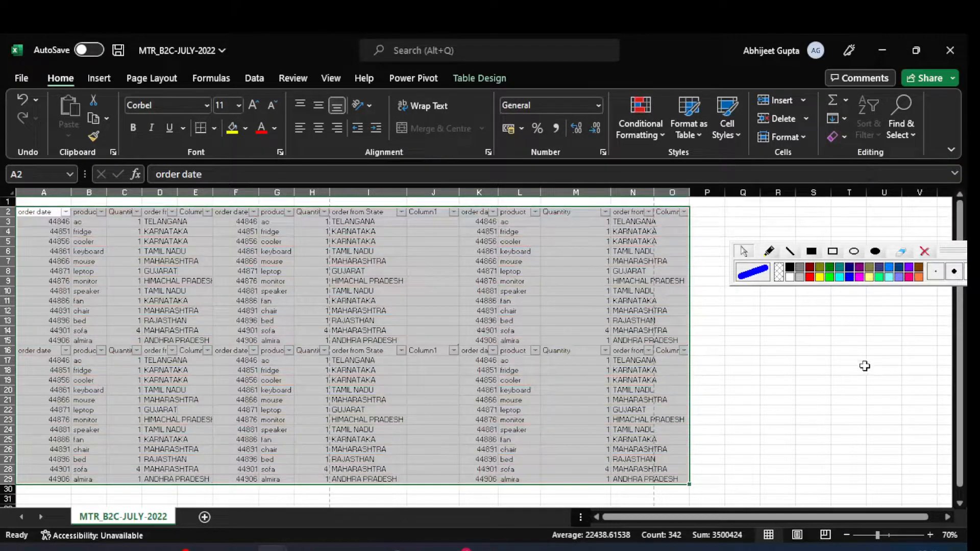
click(825, 368)
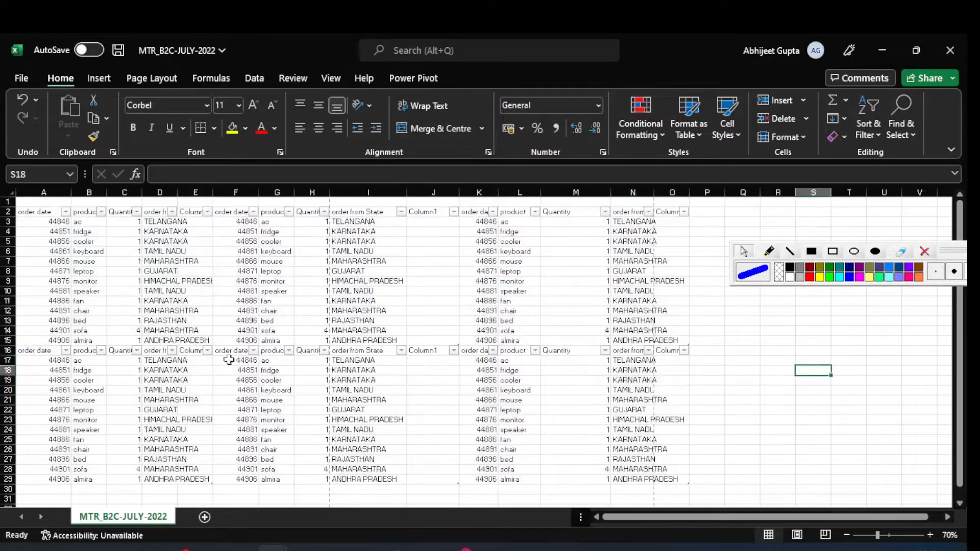
Step: Examine where the dashed page-break lines cut through the unformatted order tables at different zoom levels
ctrl+scroll(164, 365, up, 1)
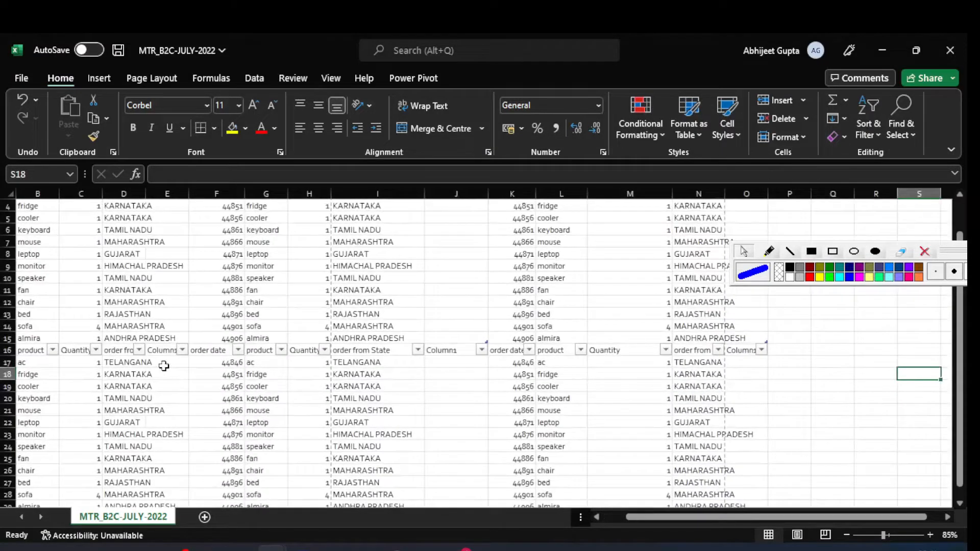
ctrl+scroll(163, 365, down, 1)
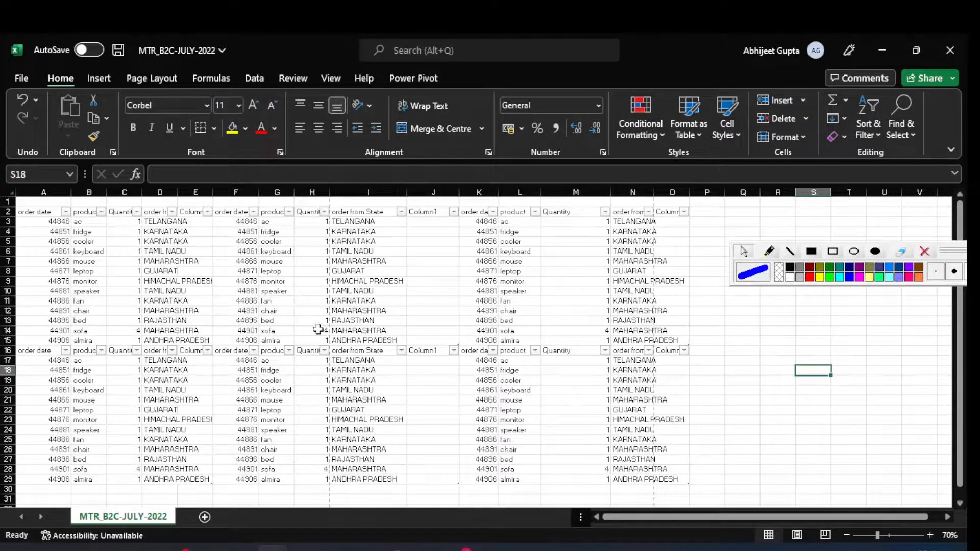
scroll(317, 330, up, 2)
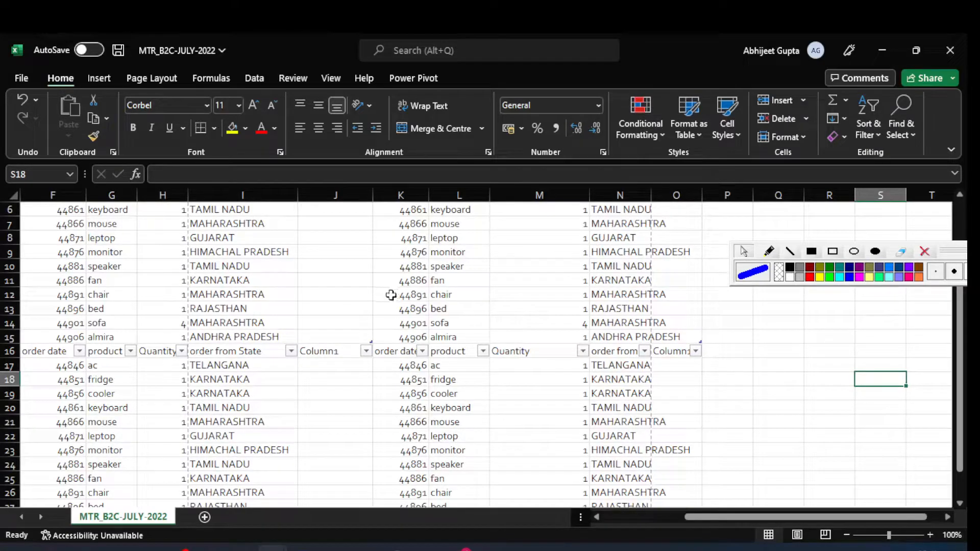
scroll(392, 293, down, 1)
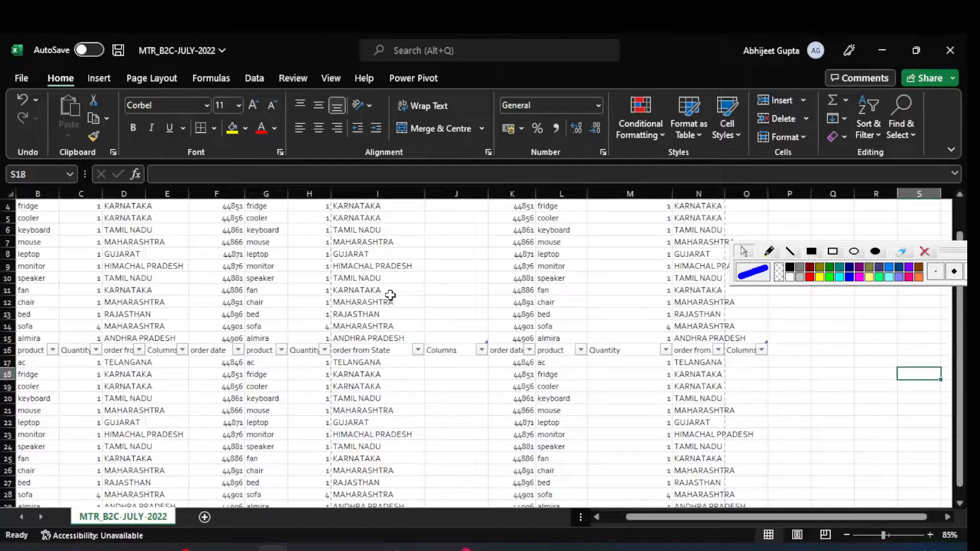
scroll(391, 295, down, 1)
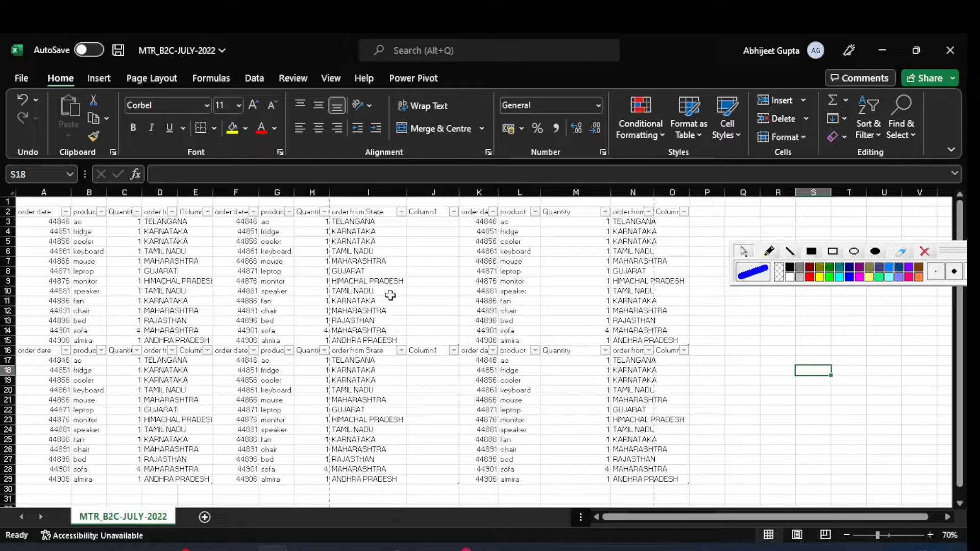
scroll(390, 295, up, 2)
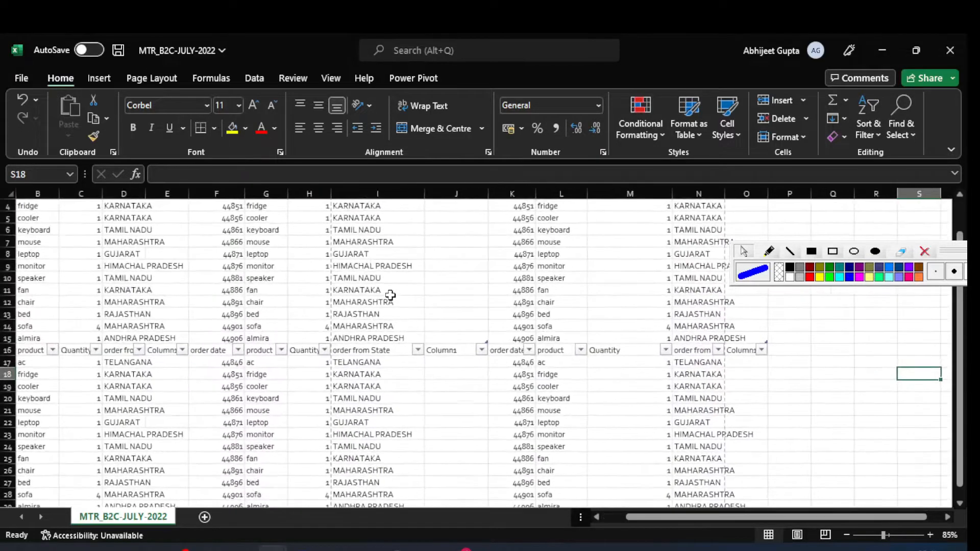
scroll(390, 295, down, 2)
scroll(334, 280, up, 1)
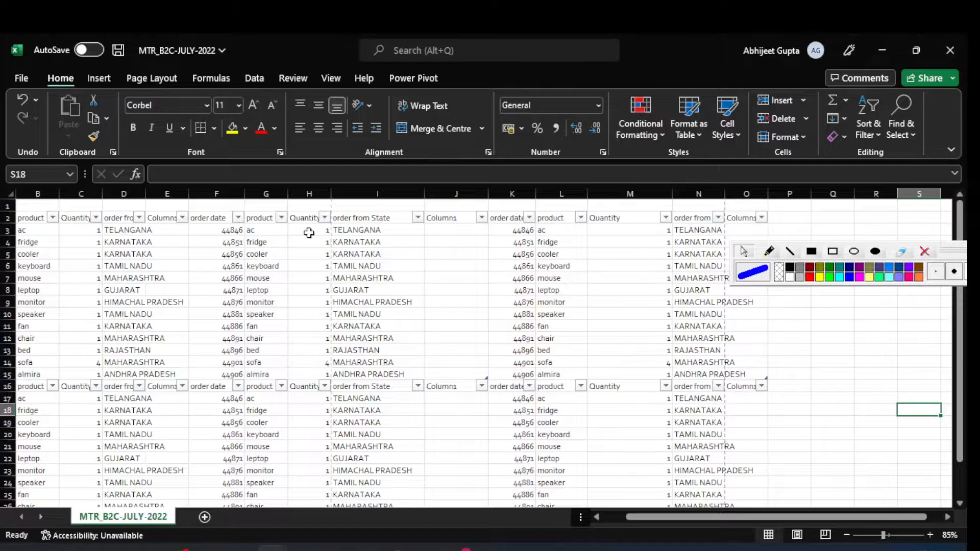
ctrl+scroll(322, 338, down, 2)
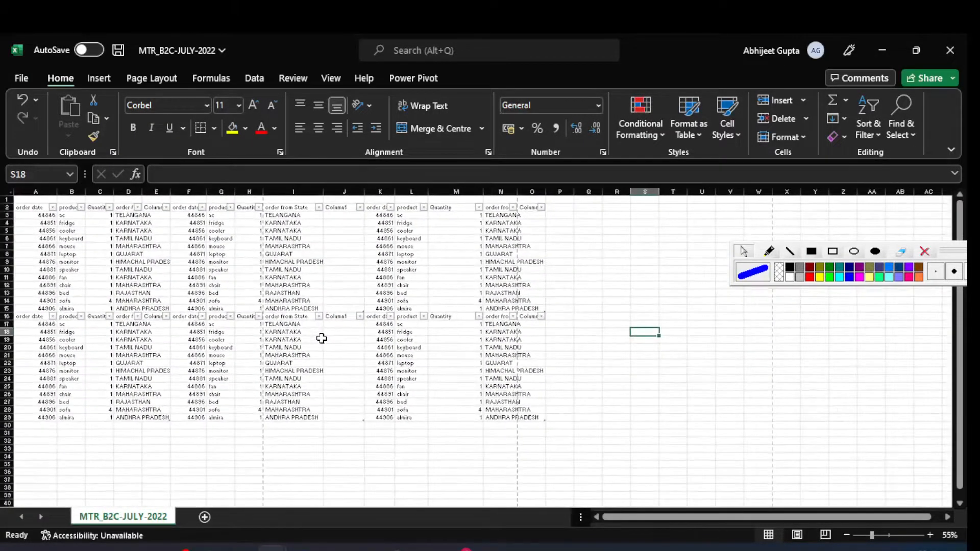
Step: Page through the enlarged print preview, go back to the first page and return to the worksheet, keeping the workbook open
key(ctrl+p)
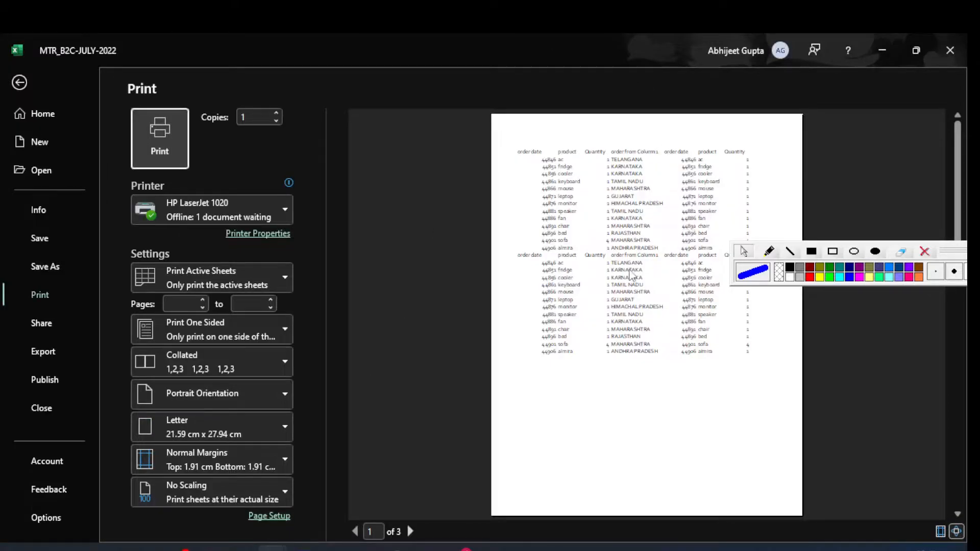
click(631, 275)
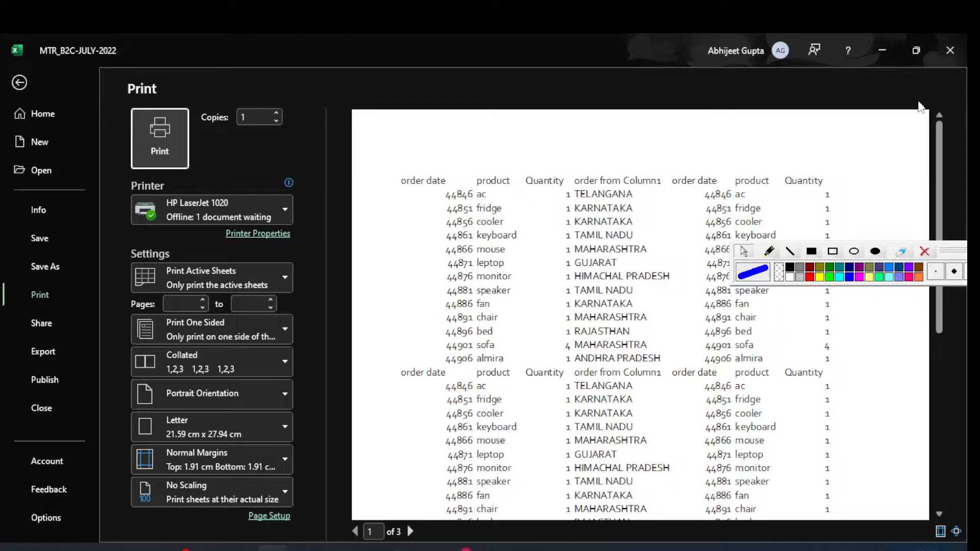
click(409, 531)
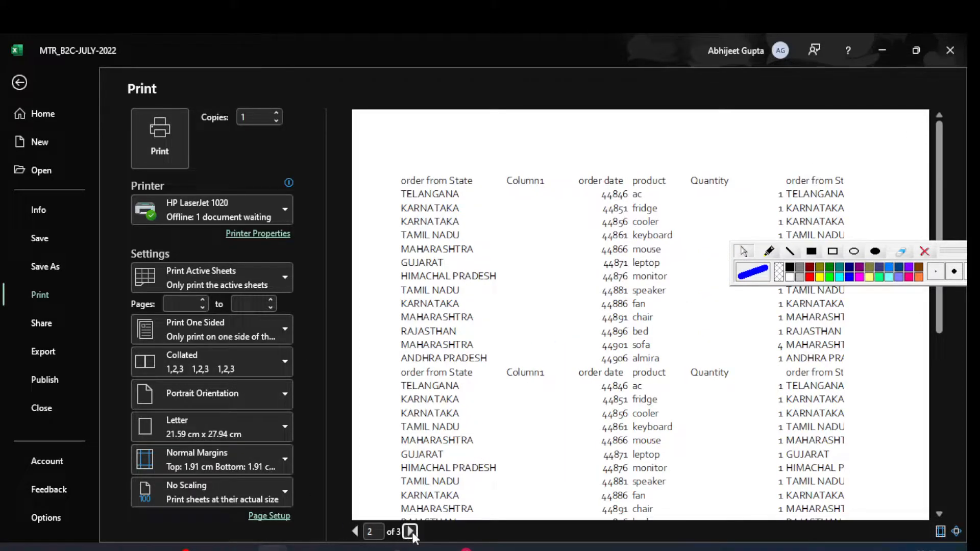
click(410, 531)
click(355, 531)
click(355, 531)
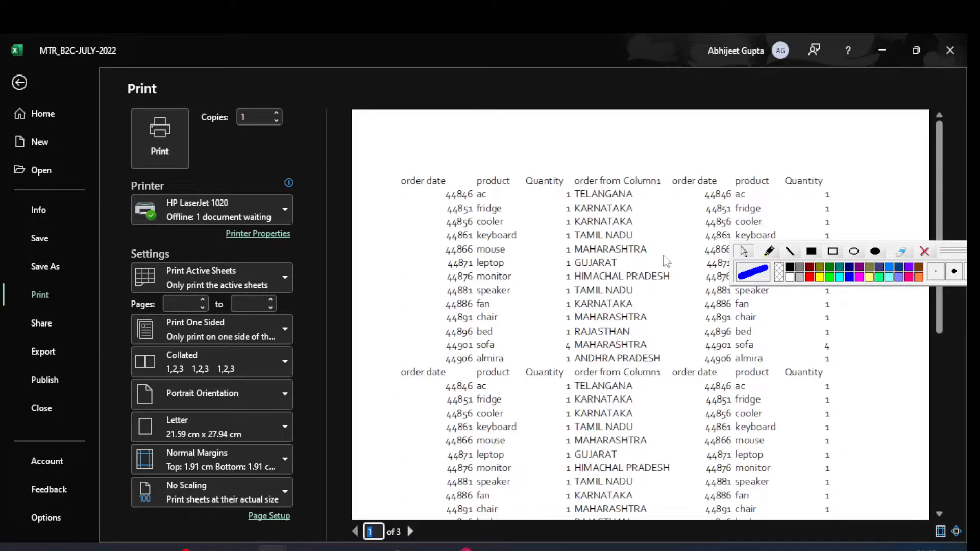
click(948, 55)
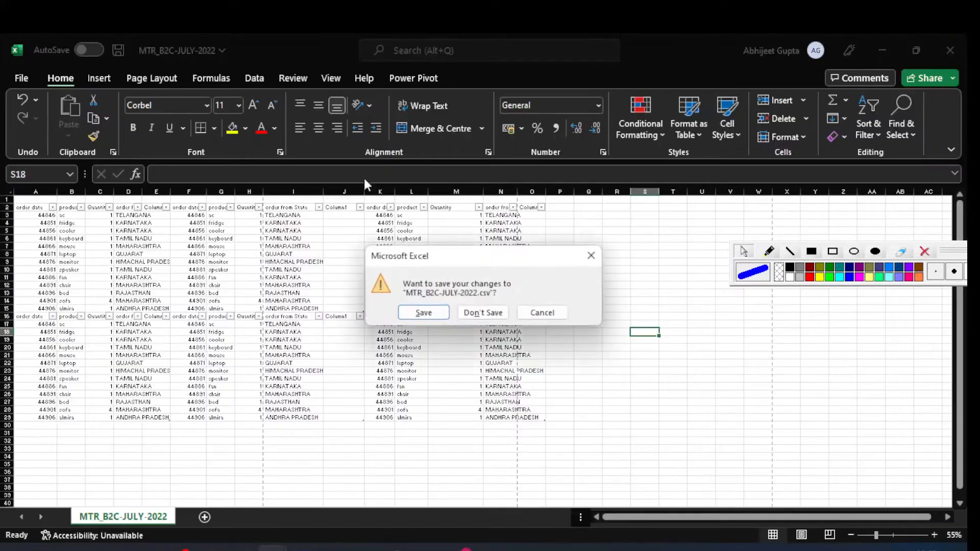
click(590, 256)
click(119, 300)
drag(51, 223, 102, 269)
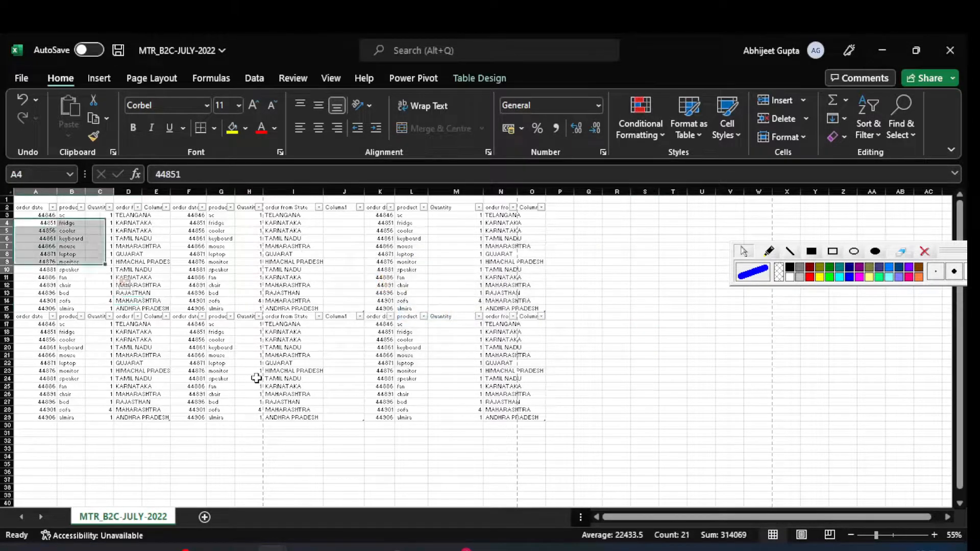
ctrl+scroll(253, 376, up, 4)
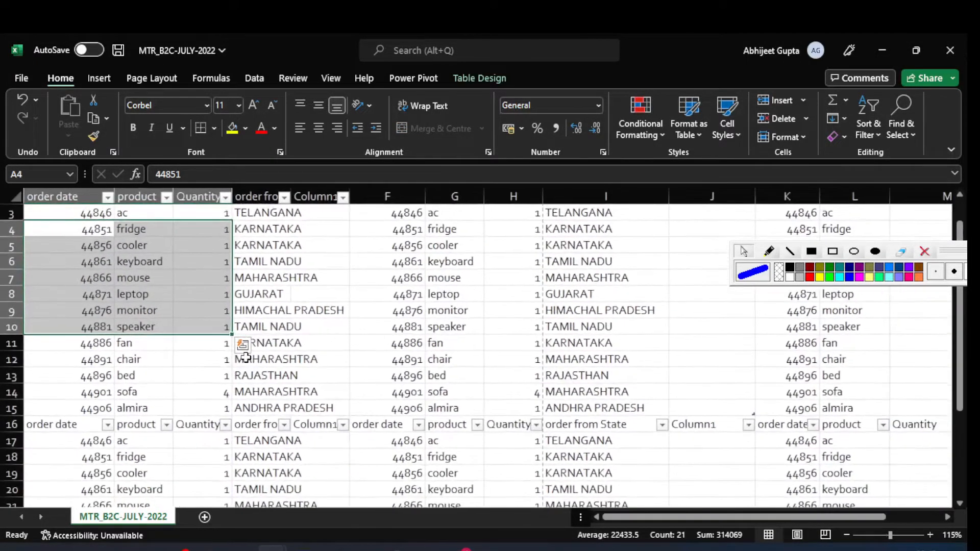
click(246, 358)
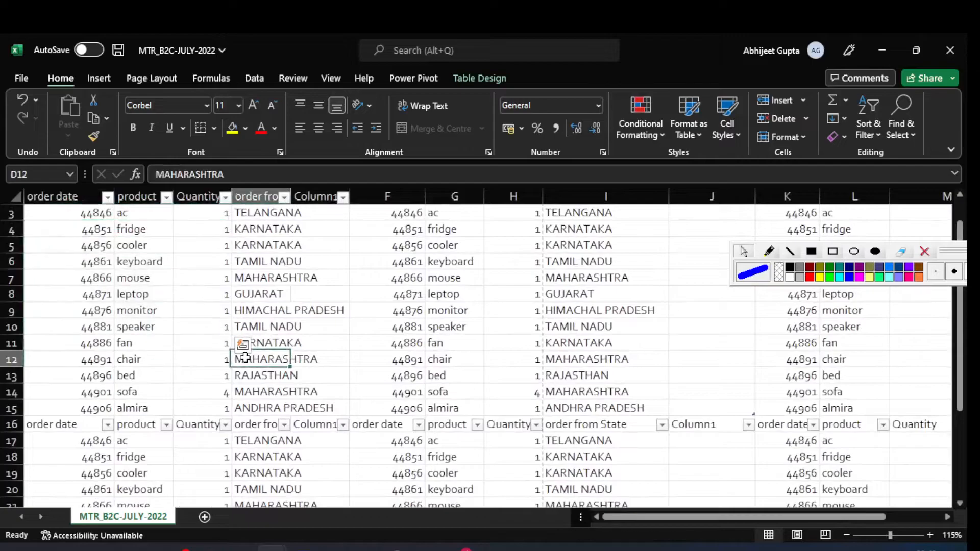
Step: Add a new worksheet, enter "product name" in A1 and widen column A so the header fits
click(204, 517)
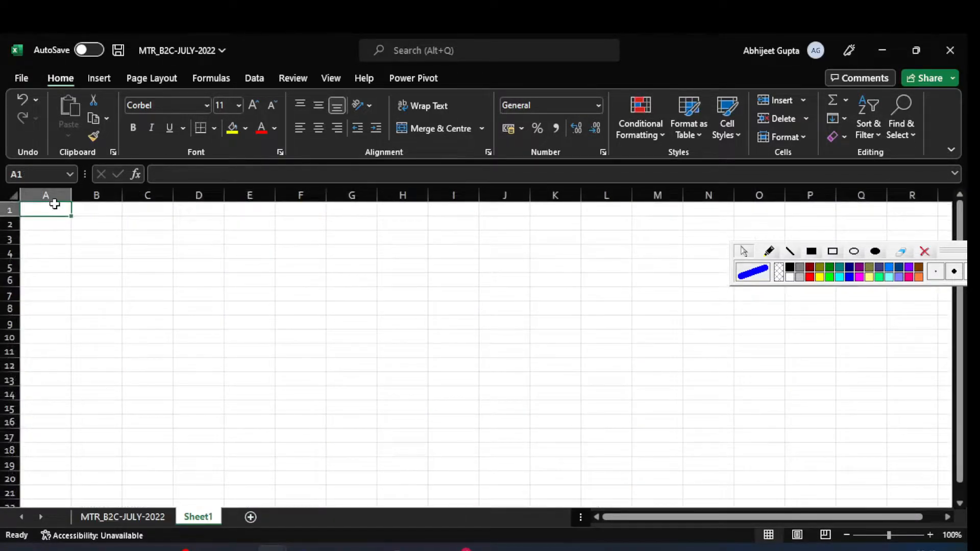
text(produc)
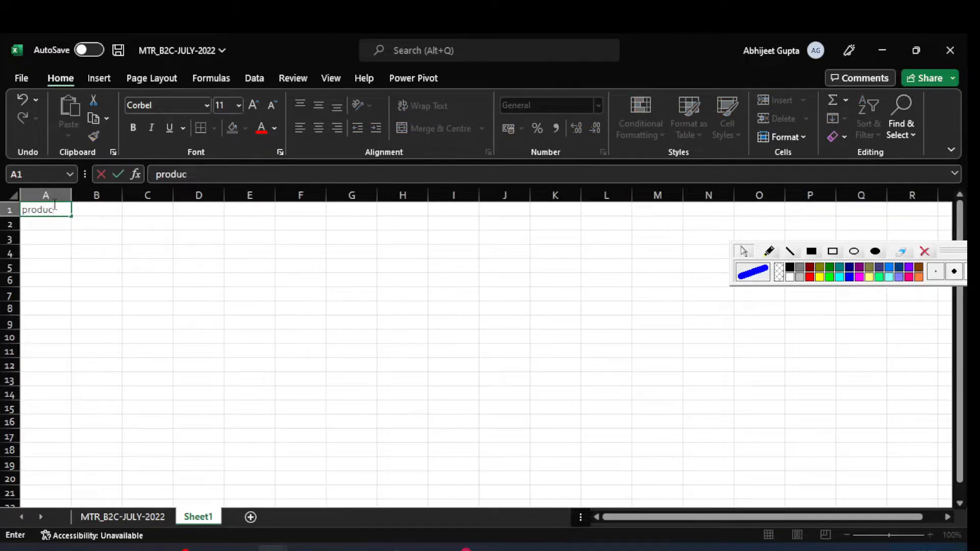
text(t name)
click(59, 262)
drag(71, 195, 107, 195)
Step: Enter "ac" in A2 and autofill the product list down through A21
click(63, 226)
text(a)
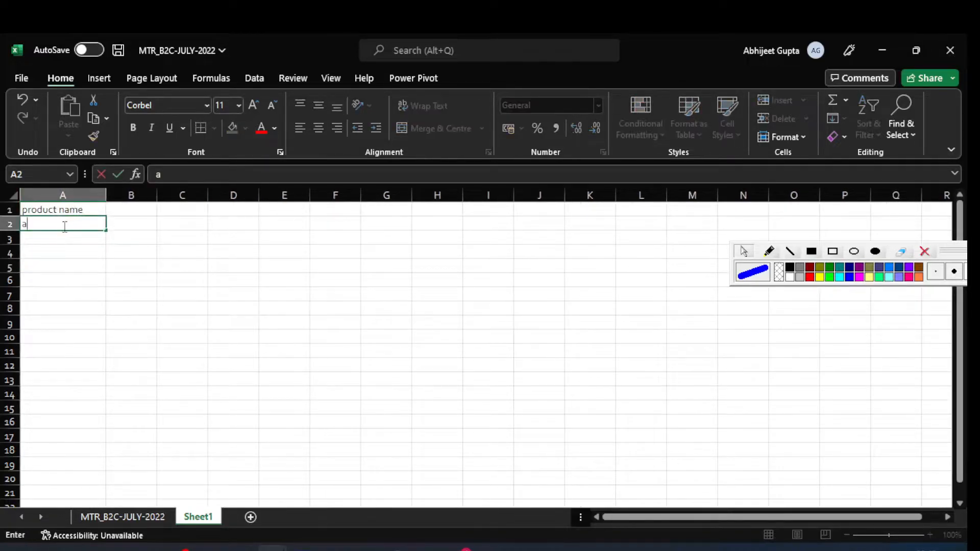
text(c)
key(Return)
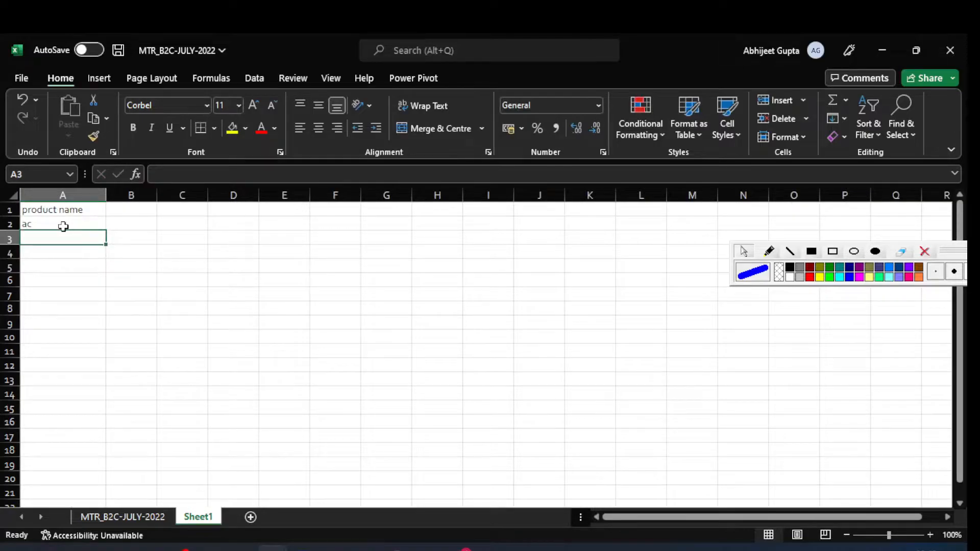
click(63, 226)
drag(107, 231, 104, 495)
click(138, 278)
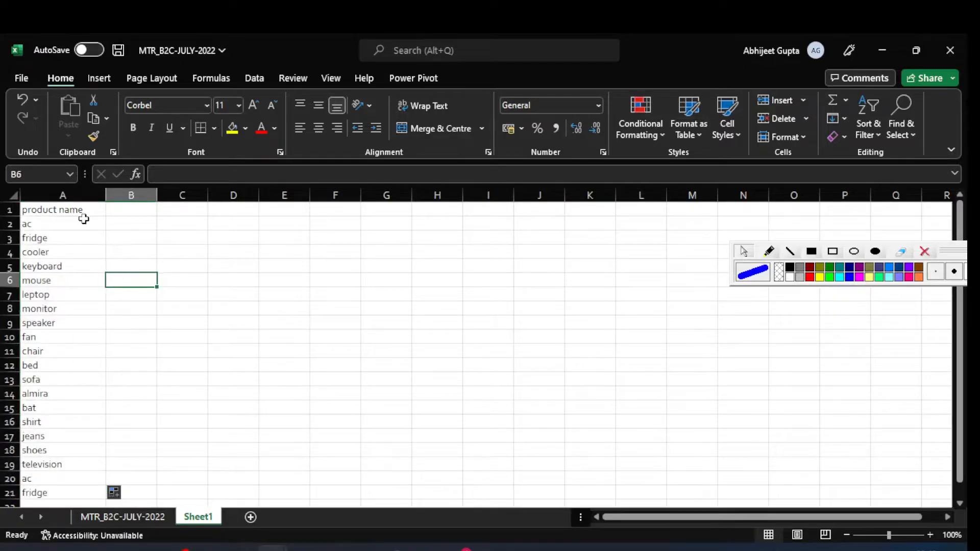
Step: Make the "product name" header in A1 bold
click(69, 206)
click(132, 128)
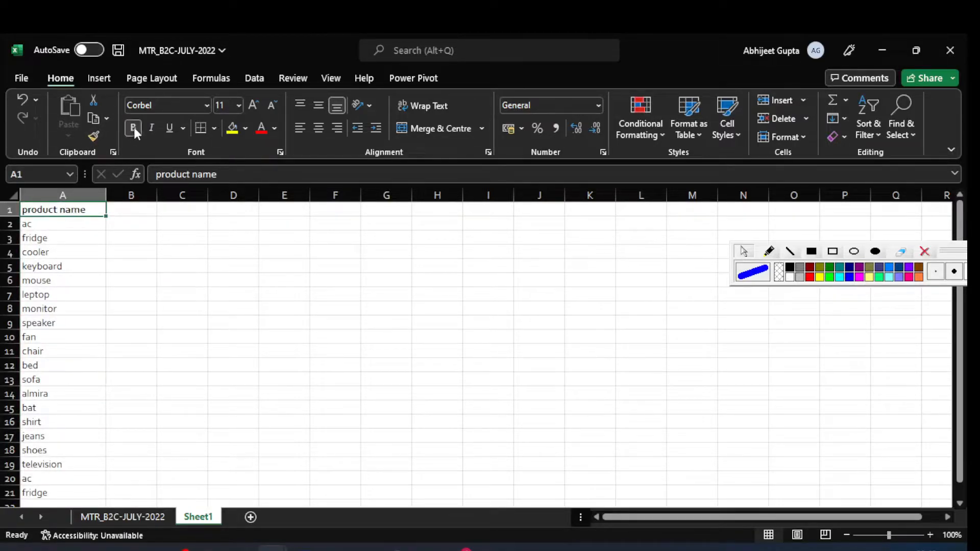
click(79, 244)
Step: Enter "jan" as the first month header in B1
click(136, 210)
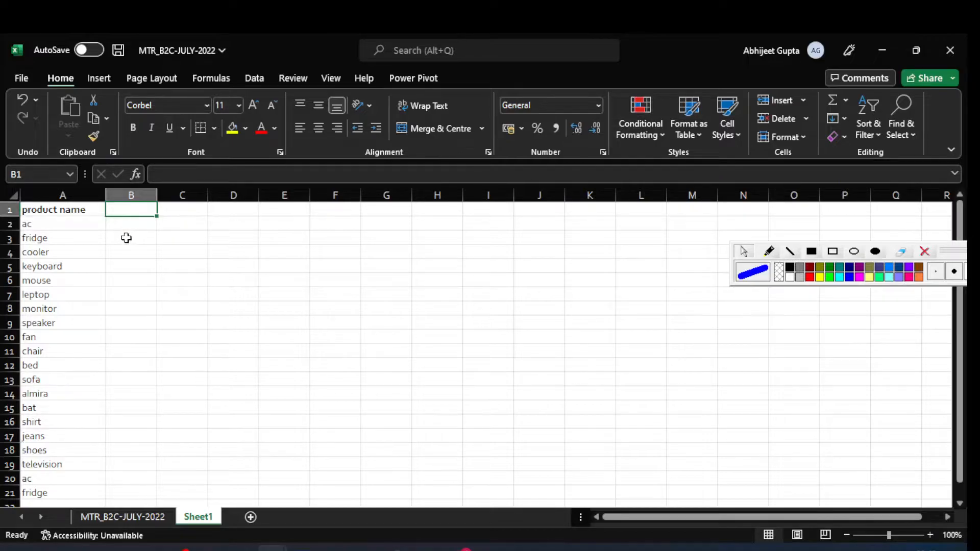
text(jan)
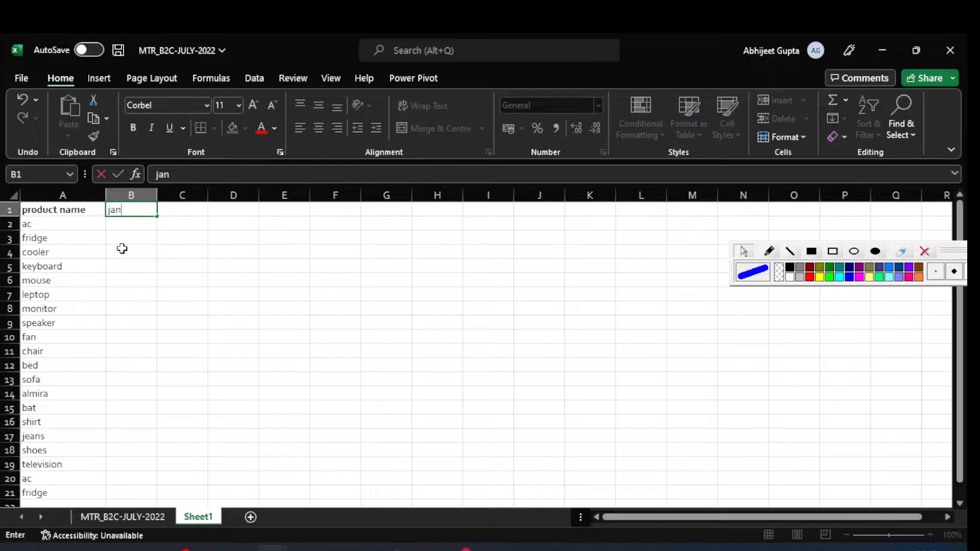
key(Tab)
text(g)
text(fab)
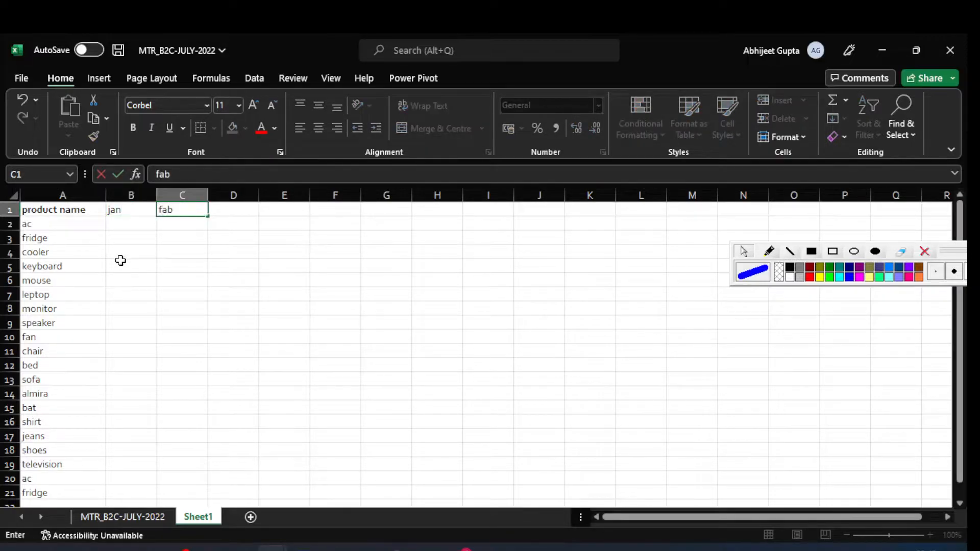
click(118, 261)
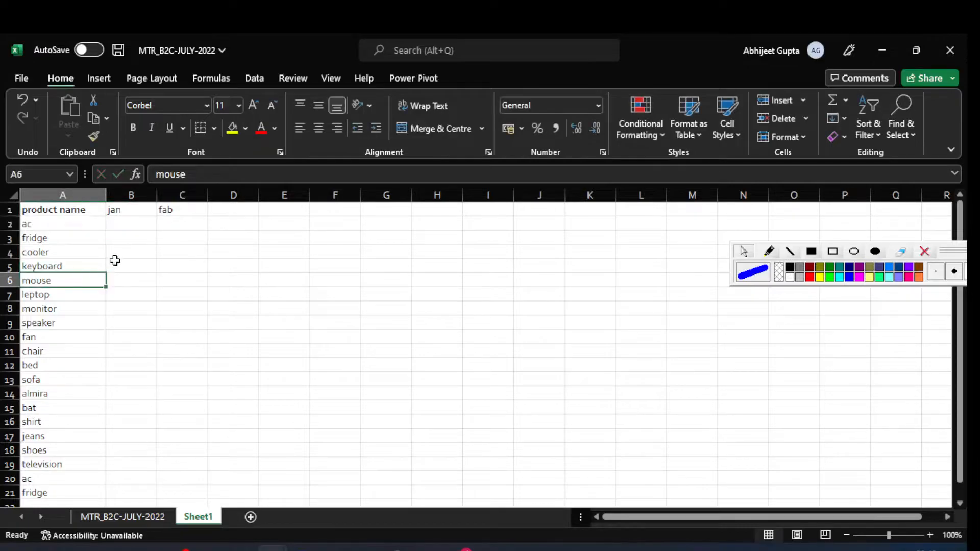
Step: Autofill the month headers from "jan" in B1 across to "dec" in M1
click(152, 211)
drag(157, 215, 722, 211)
click(262, 255)
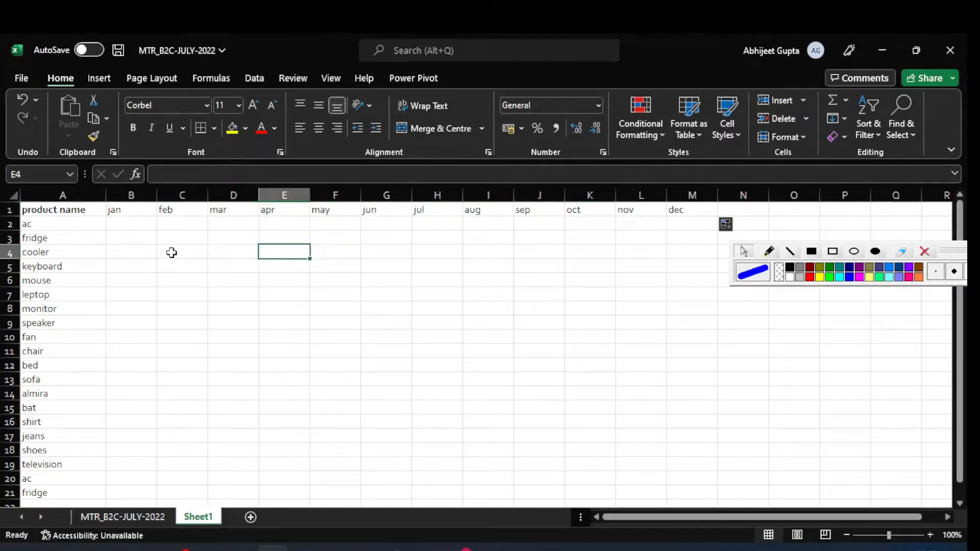
Step: Delete the repeated product names "ac" and "fridge" from A20:A21 at the end of the list
click(124, 224)
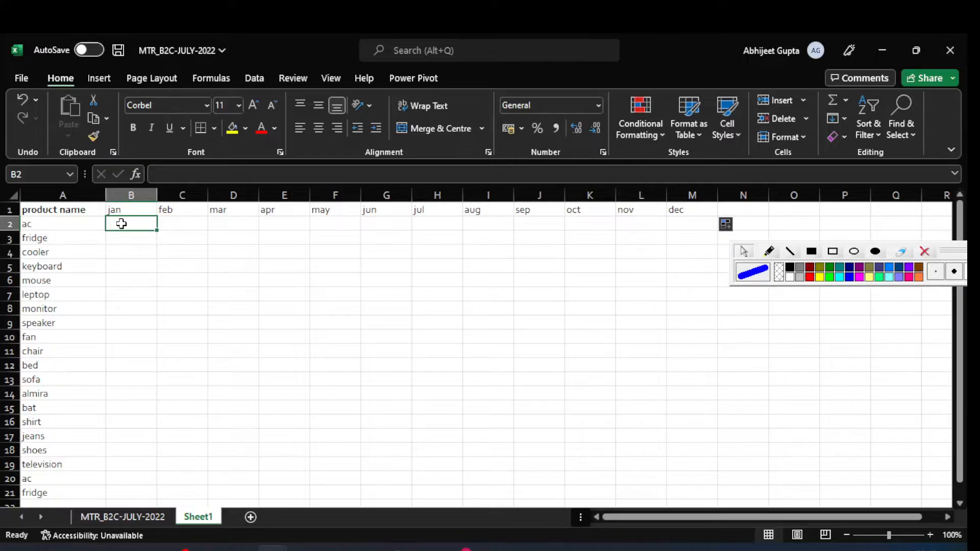
drag(46, 479, 47, 495)
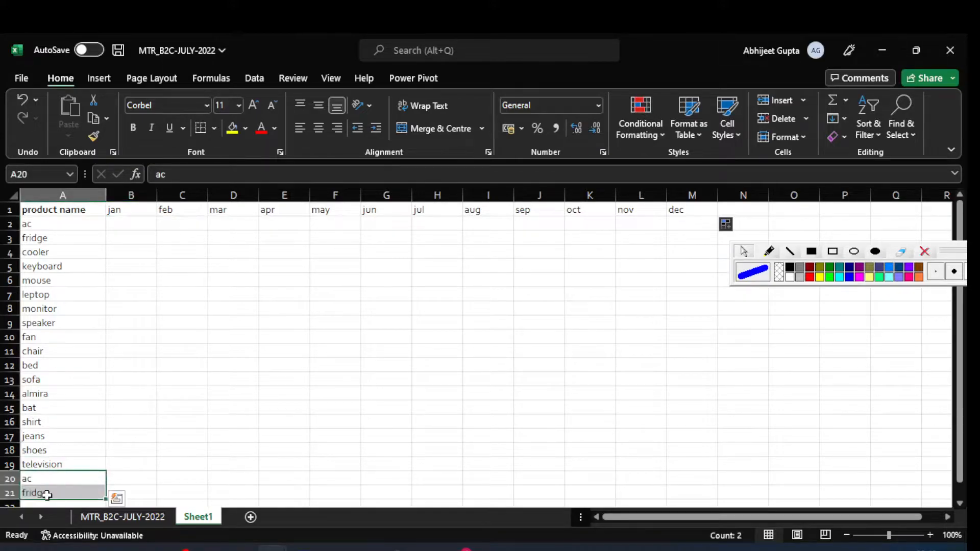
key(Delete)
click(182, 379)
Step: Enter the formula =RANDBETWEEN(1,100) in B2 for the January value of ac
click(135, 225)
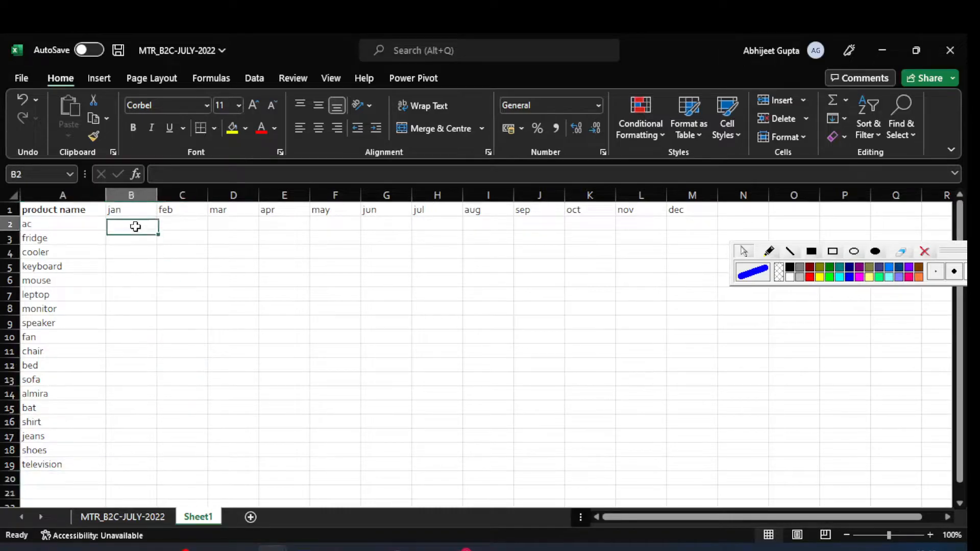
text(=)
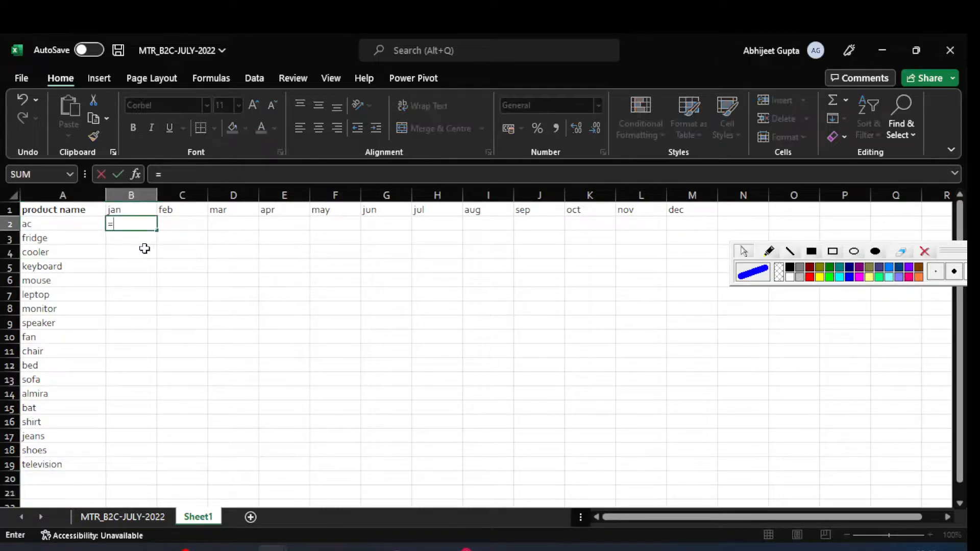
text(randb)
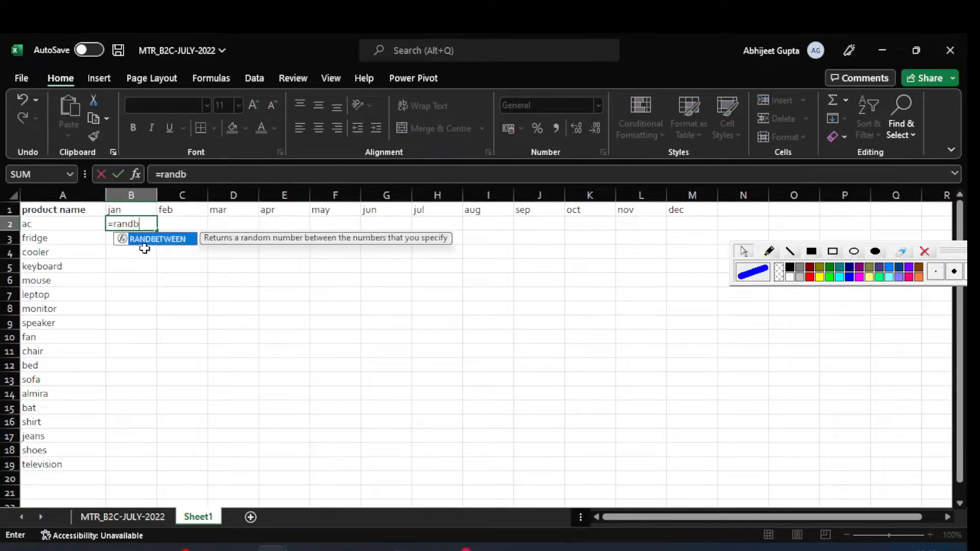
text(e)
key(Tab)
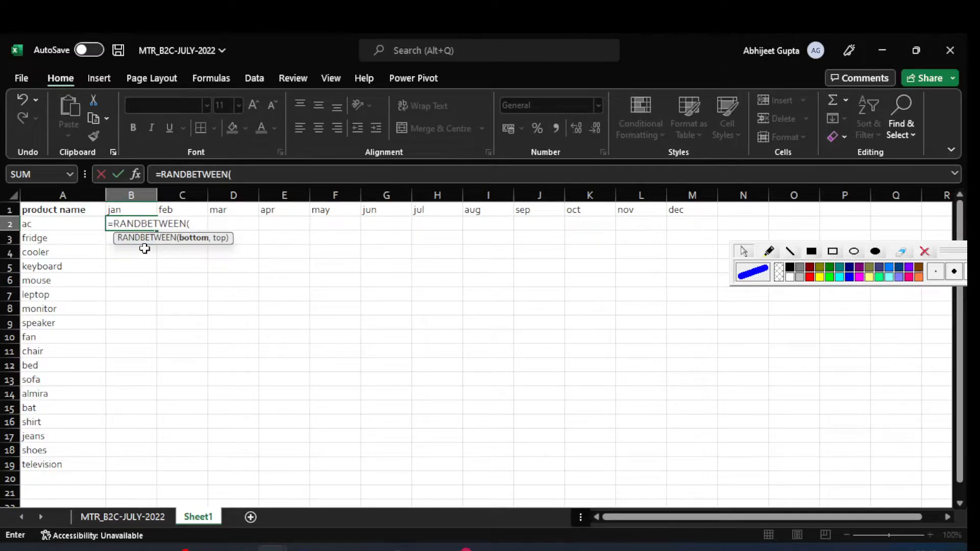
text(1,100)
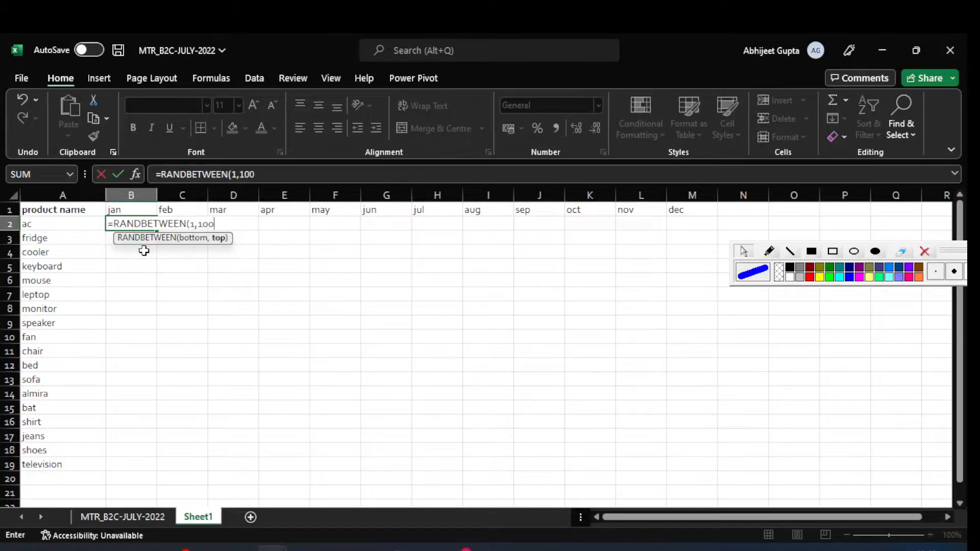
text())
key(Return)
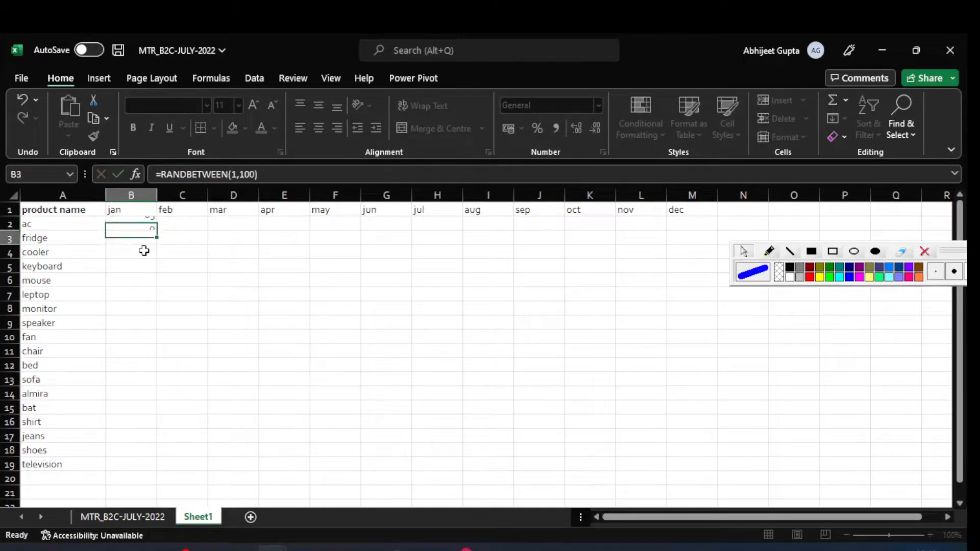
Step: Fill the random-number formula from B2 down to row 19 and across to the dec column, covering B2:M19
click(144, 223)
drag(157, 230, 144, 474)
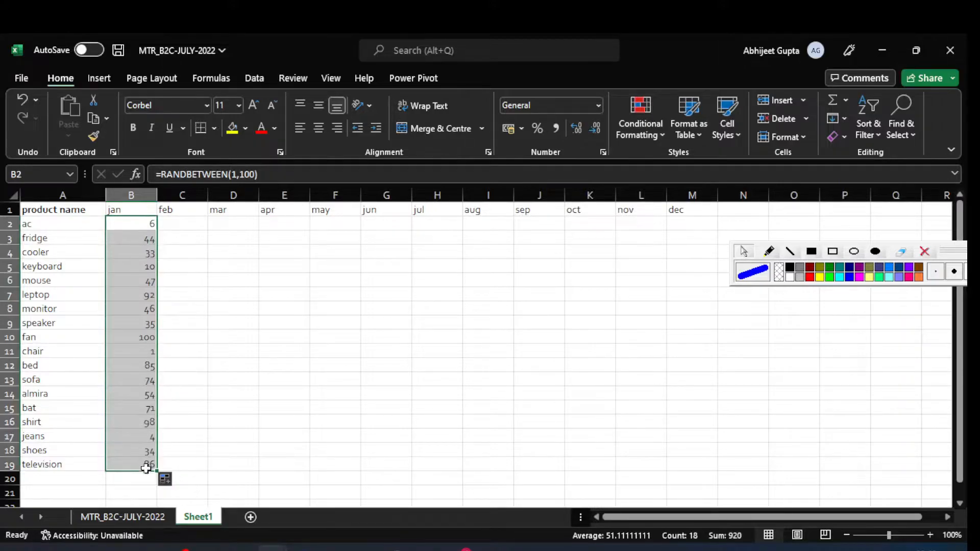
drag(158, 471, 741, 463)
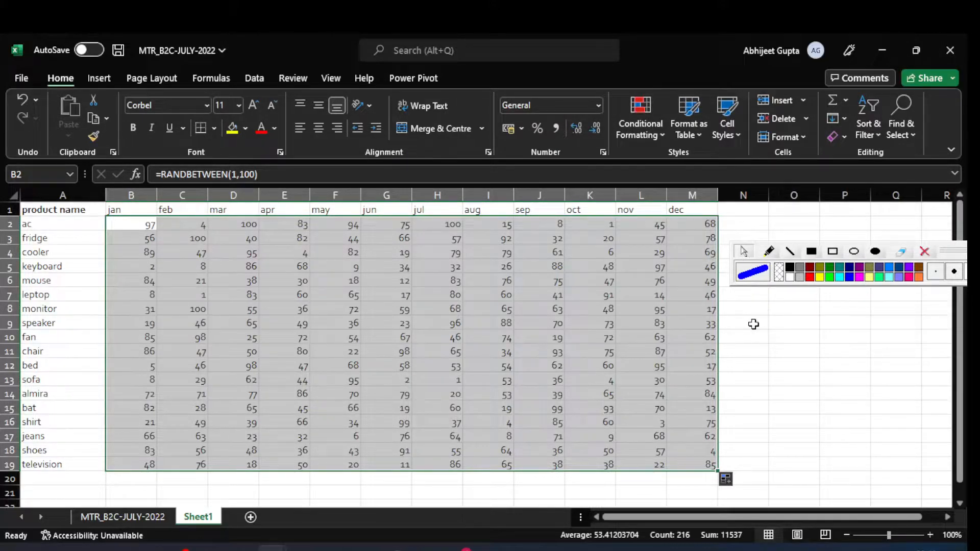
Step: Replace the random-number formulas in B2:M19 with their values by copying and pasting them in place as values
key(ctrl+c)
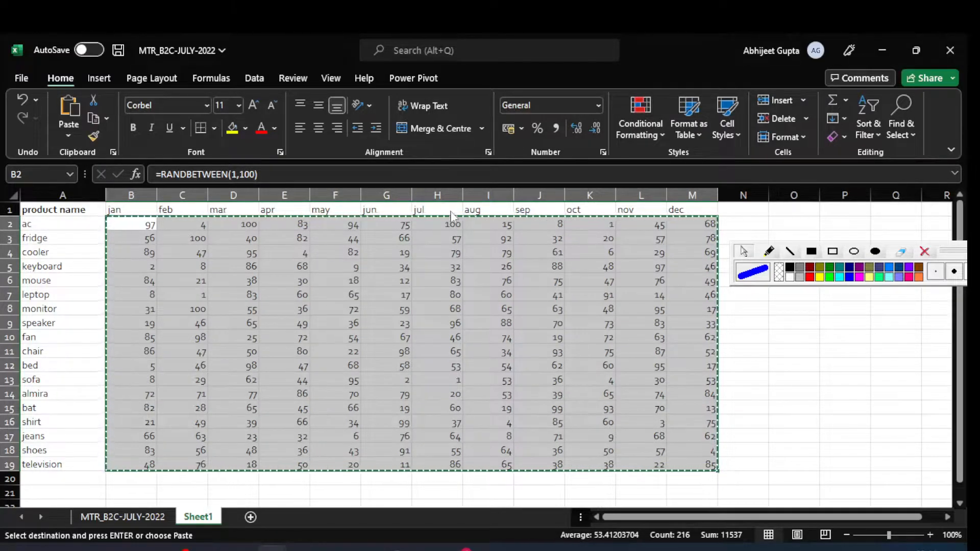
key(ctrl+alt+v)
click(184, 229)
click(387, 368)
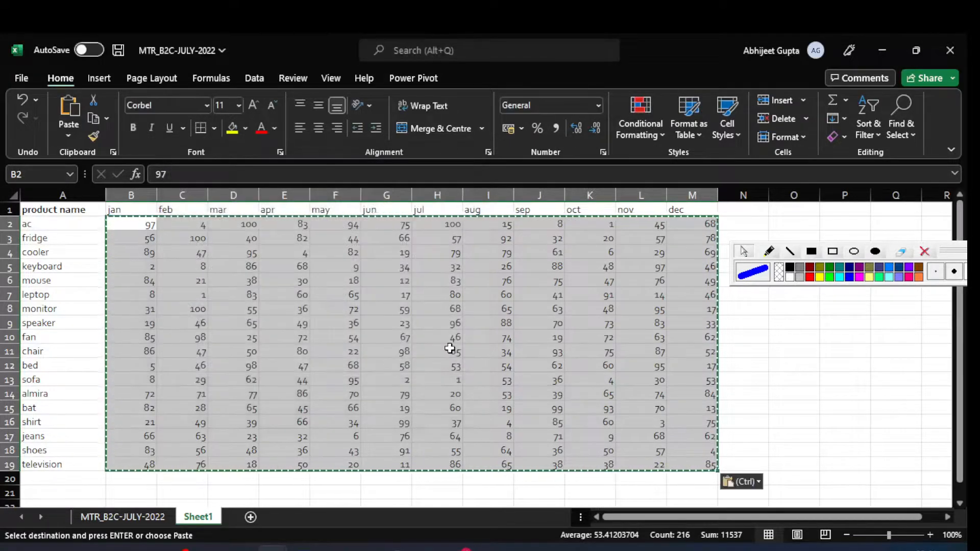
key(Escape)
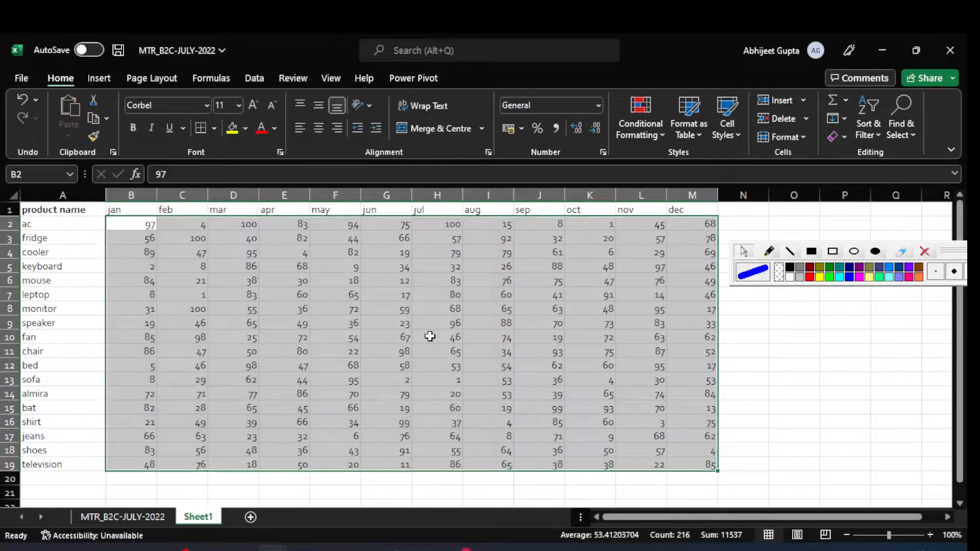
click(431, 337)
drag(641, 337, 641, 323)
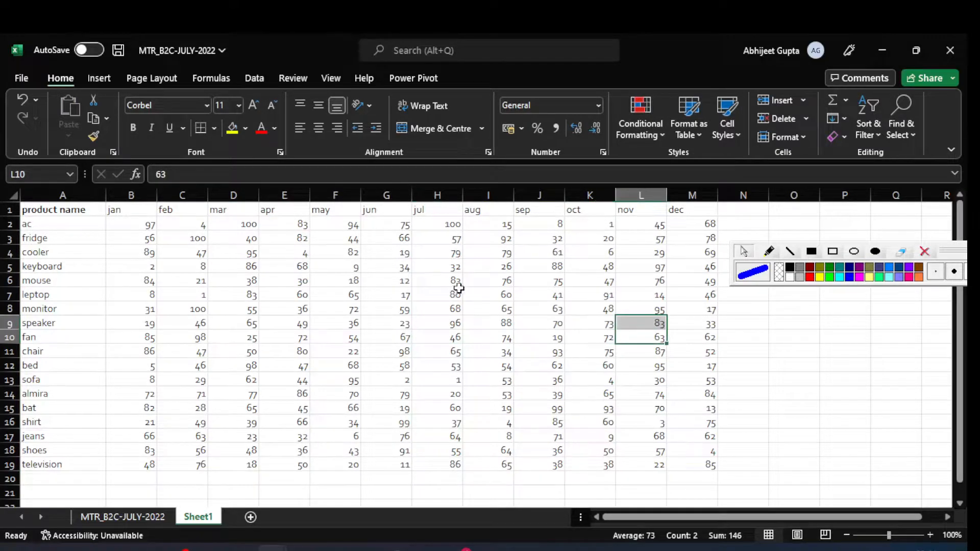
click(139, 232)
click(202, 225)
click(288, 229)
Step: Make the month headers in B1:M1 and the product names in A2:A19 bold
drag(119, 212, 706, 210)
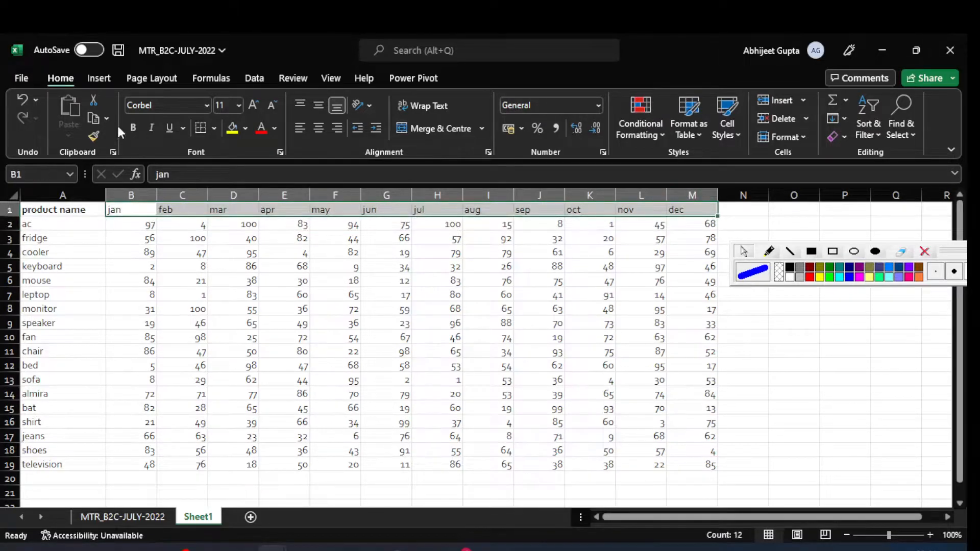
click(133, 127)
click(219, 335)
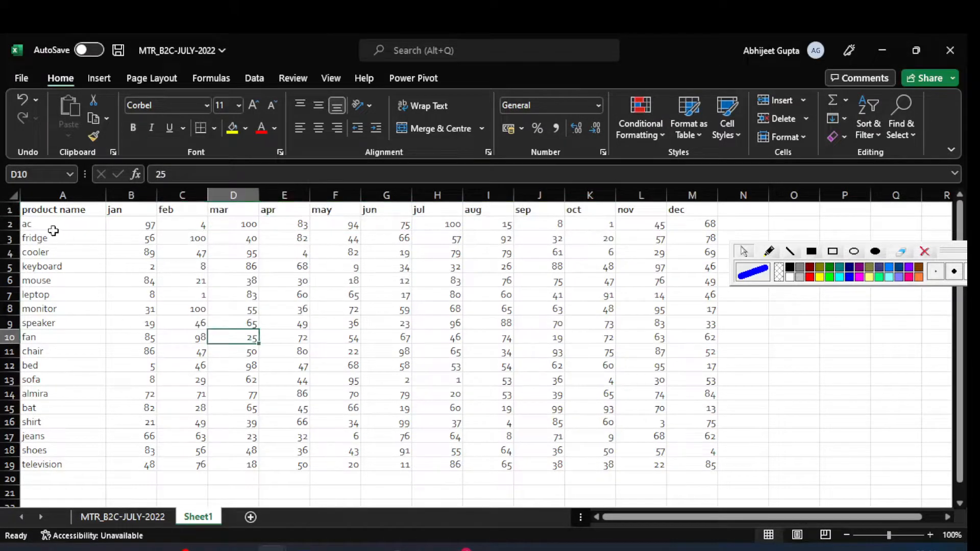
drag(51, 226, 60, 464)
click(133, 127)
click(179, 294)
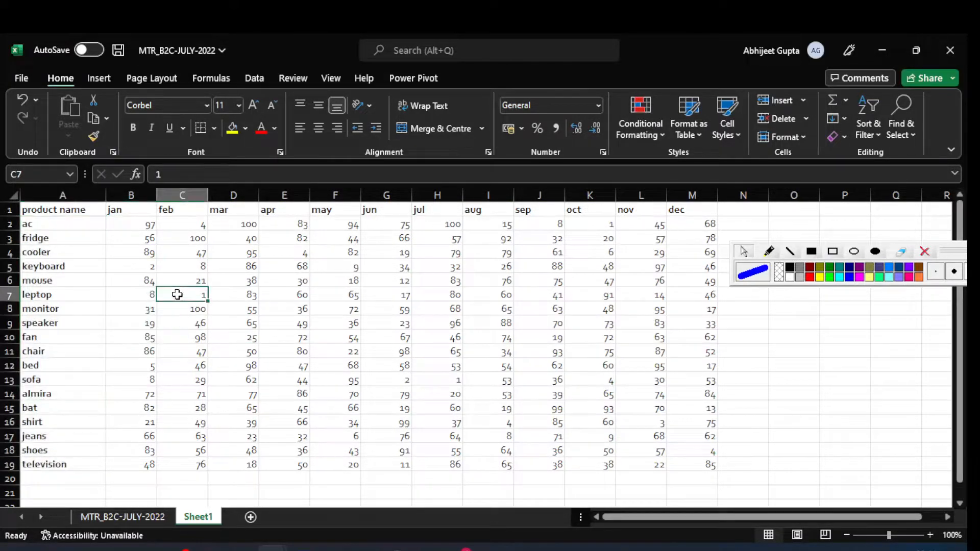
Step: Increase the font size of the header row 1 by one step
click(5, 210)
drag(4, 209, 4, 209)
click(254, 107)
click(264, 308)
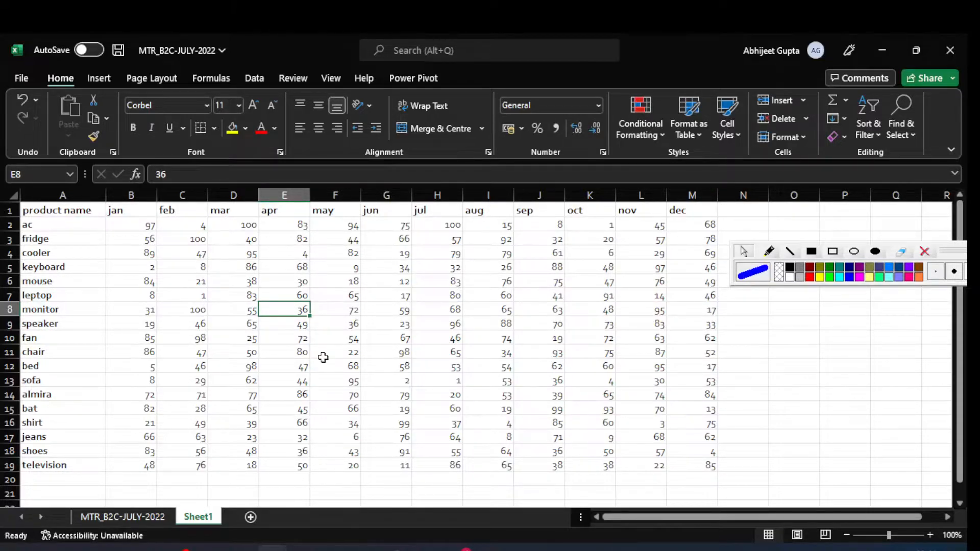
Step: Preview the printout of the monthly product table, checking page 1 and page 2, and return to the sheet
key(ctrl+p)
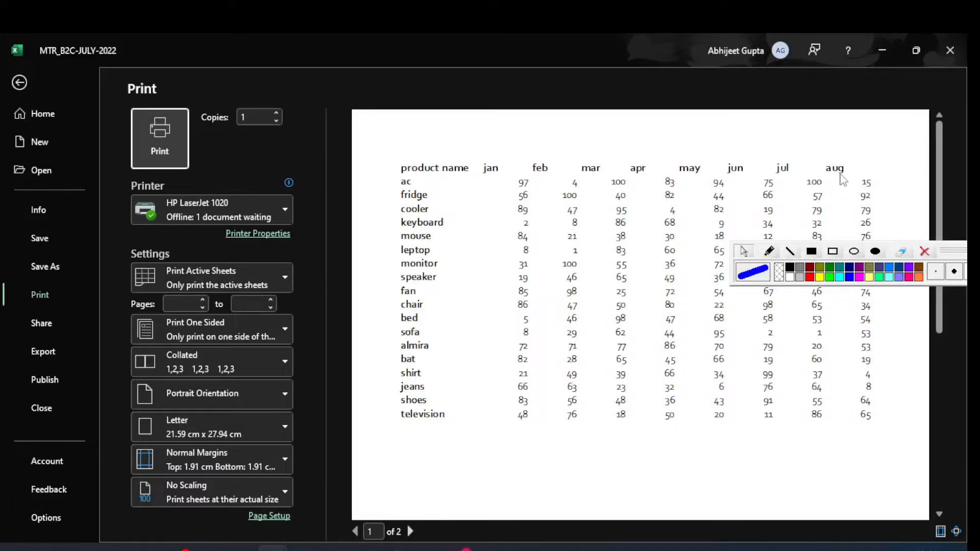
key(Escape)
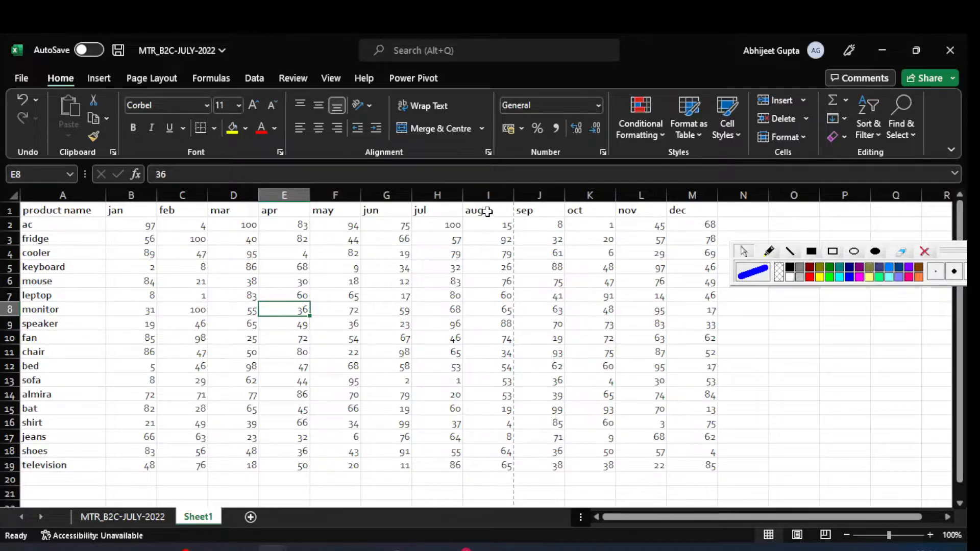
key(ctrl+p)
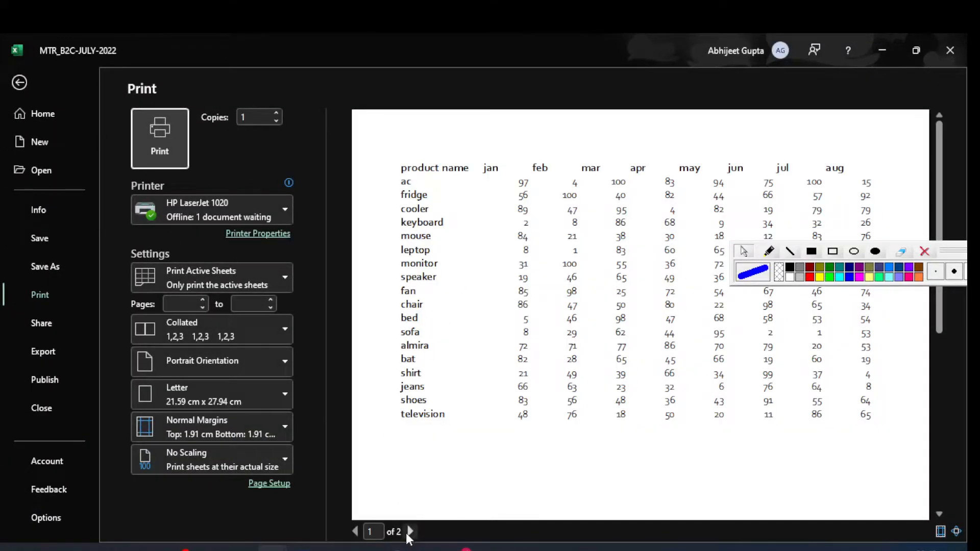
click(410, 531)
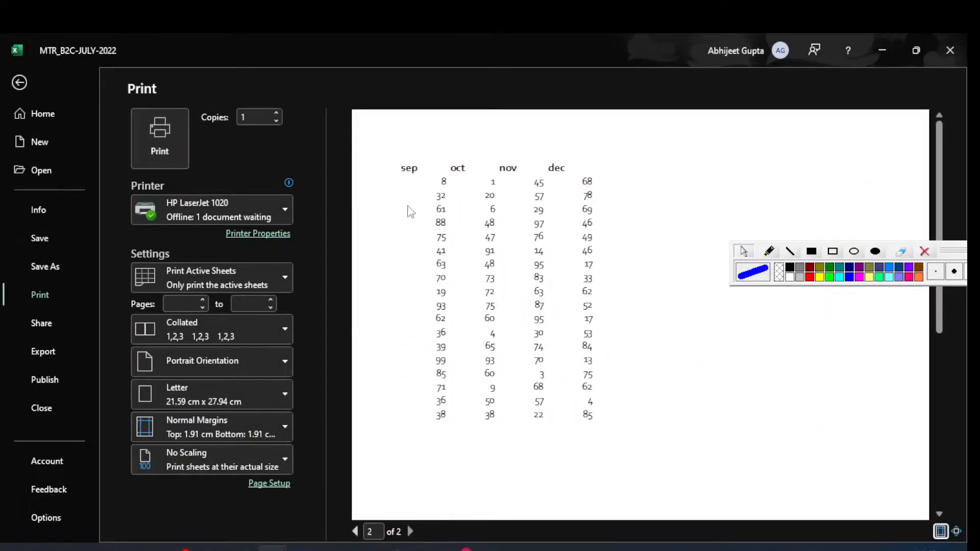
click(353, 531)
key(Escape)
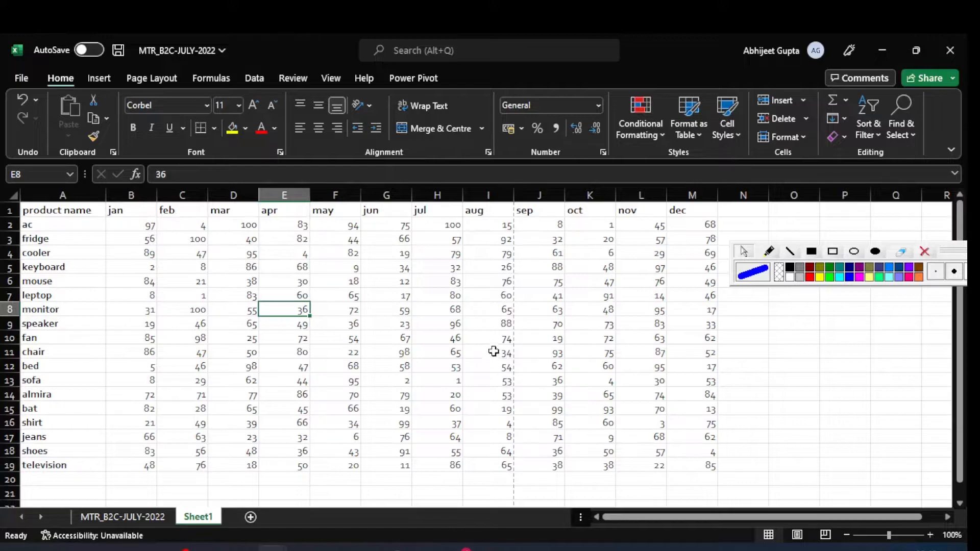
click(458, 297)
click(585, 278)
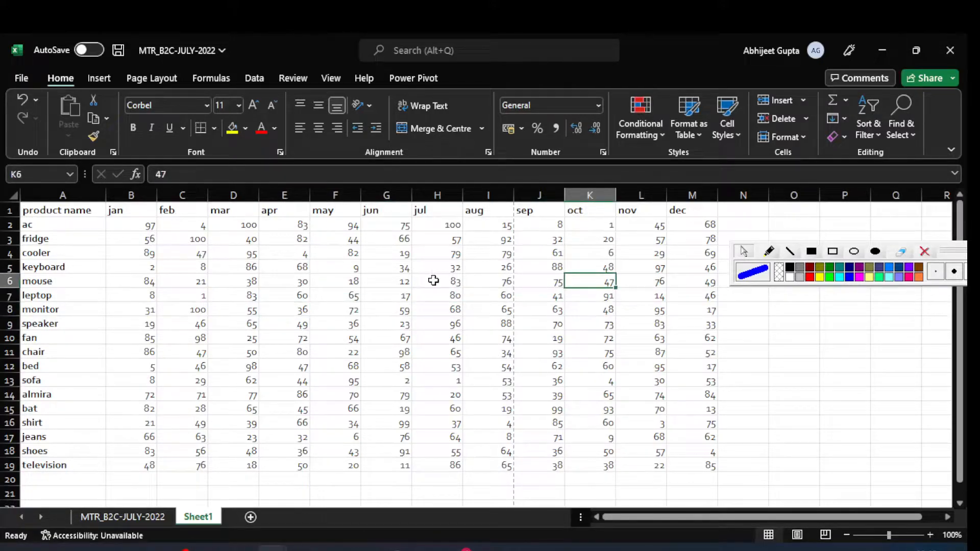
click(246, 279)
drag(726, 518, 589, 521)
click(350, 320)
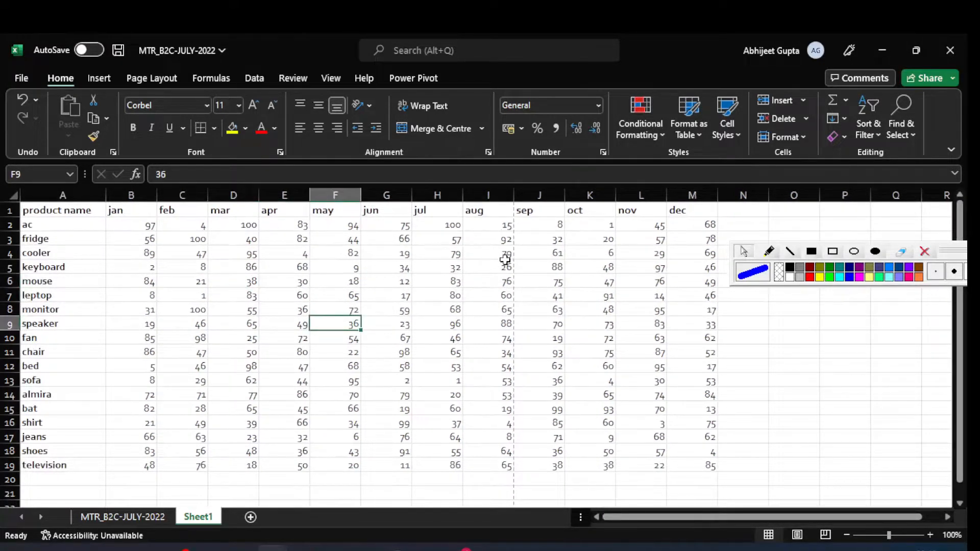
Step: Mark the side margins of the page in the print preview with two thick blue horizontal lines and return to the sheet
click(143, 75)
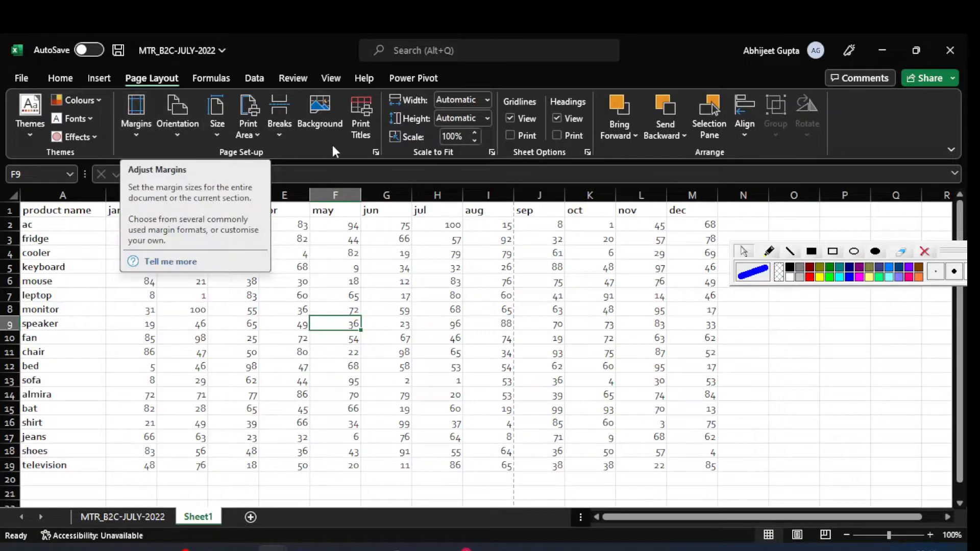
key(ctrl+p)
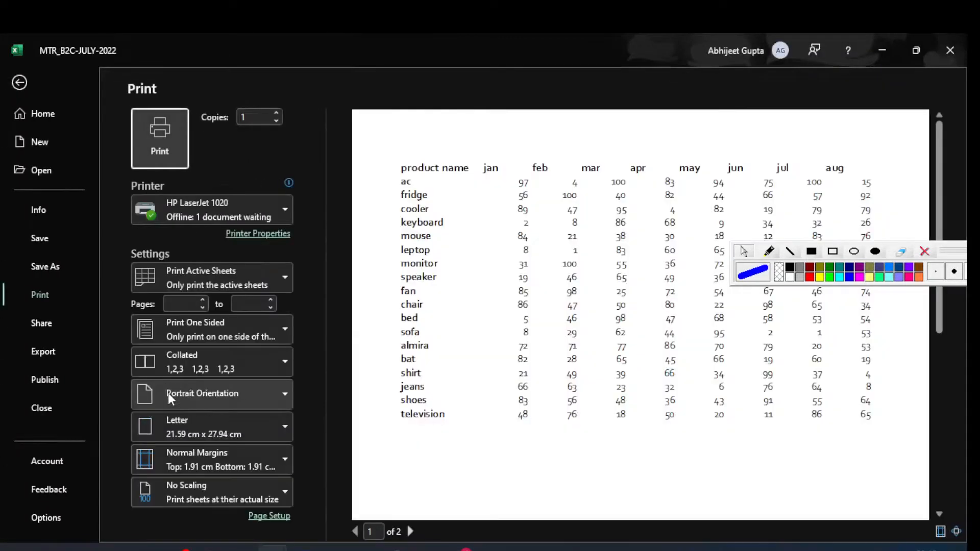
click(789, 252)
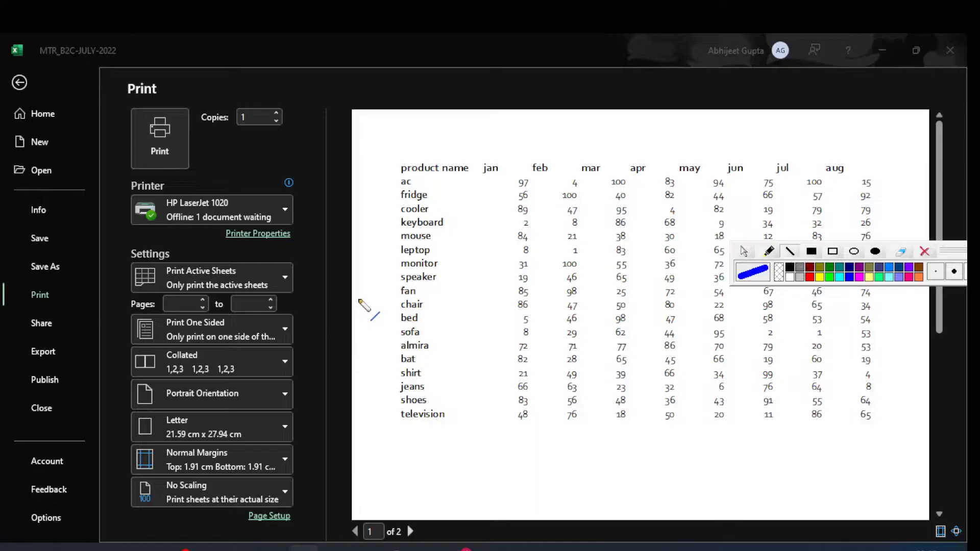
drag(360, 295, 400, 295)
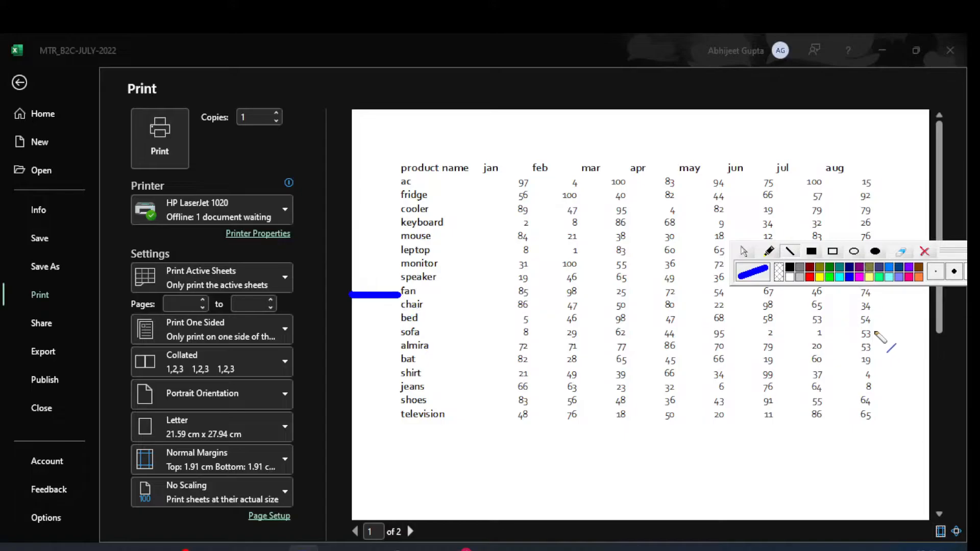
drag(871, 333, 930, 334)
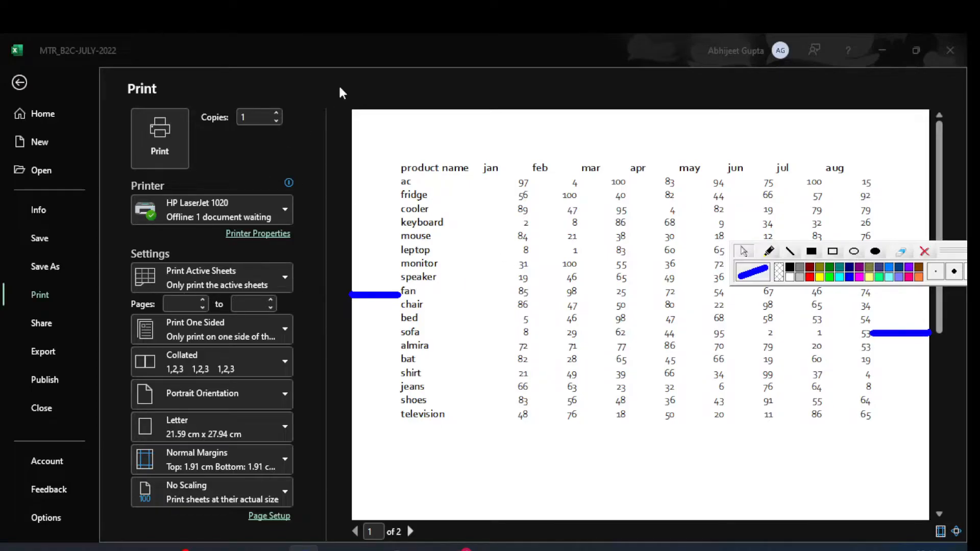
click(19, 84)
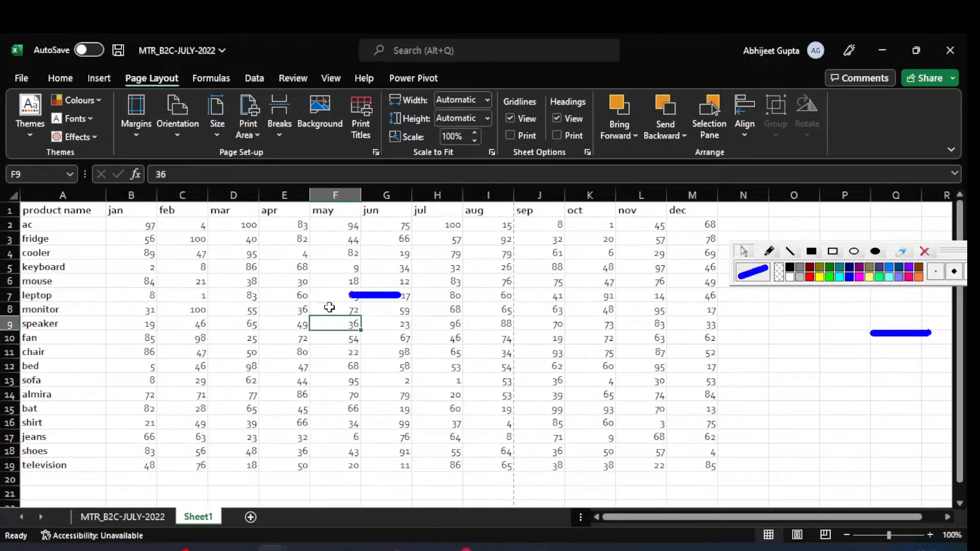
Step: Set the page margins of Sheet1 to Narrow and show the result in the print preview
click(136, 132)
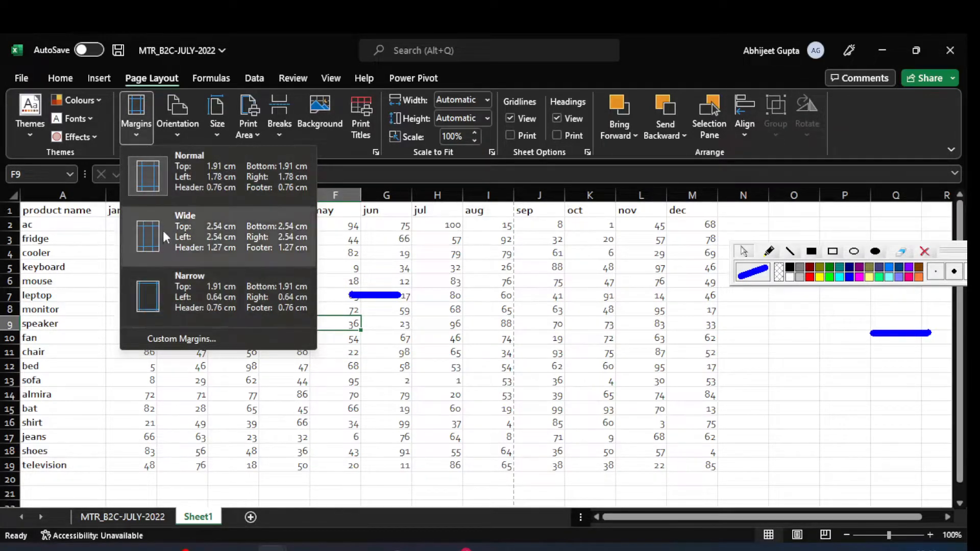
click(203, 289)
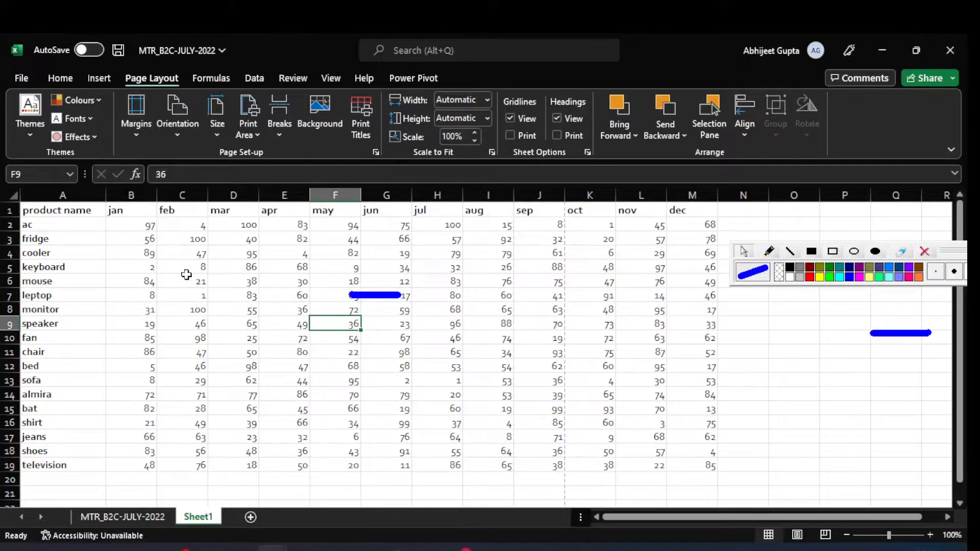
key(ctrl+p)
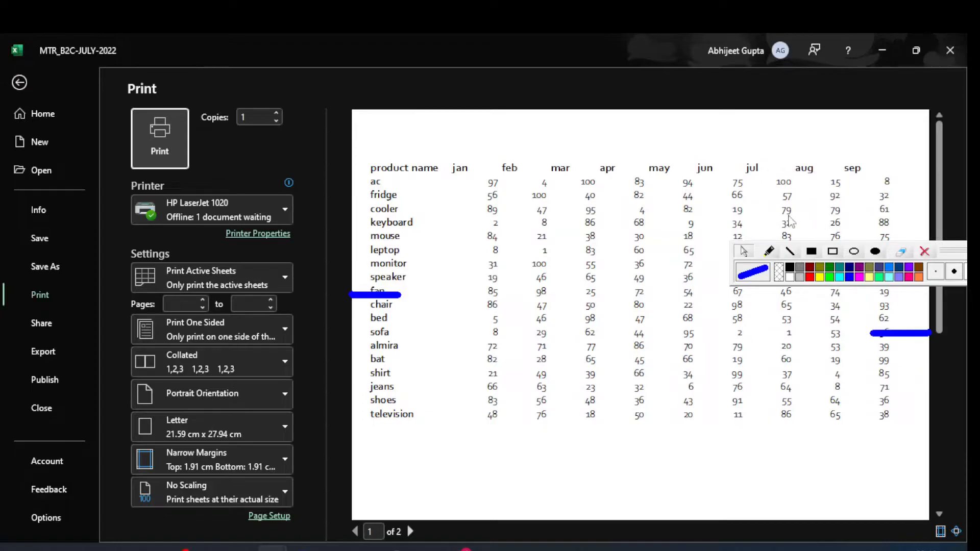
Step: Erase the blue annotation lines, move the drawing toolbar up off the preview page and return to the sheet
click(923, 252)
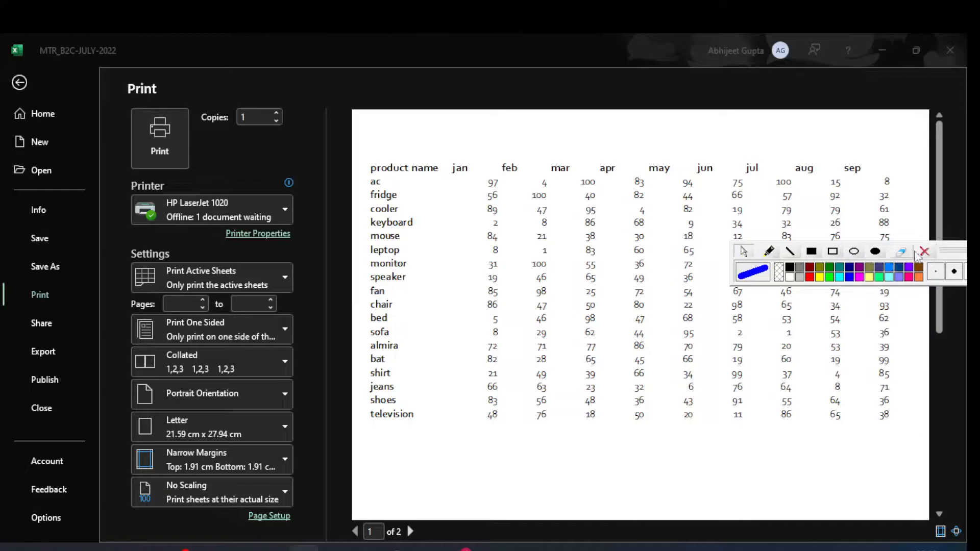
mouse_move(947, 249)
mouse_down()
mouse_move(934, 309)
mouse_move(920, 72)
mouse_up()
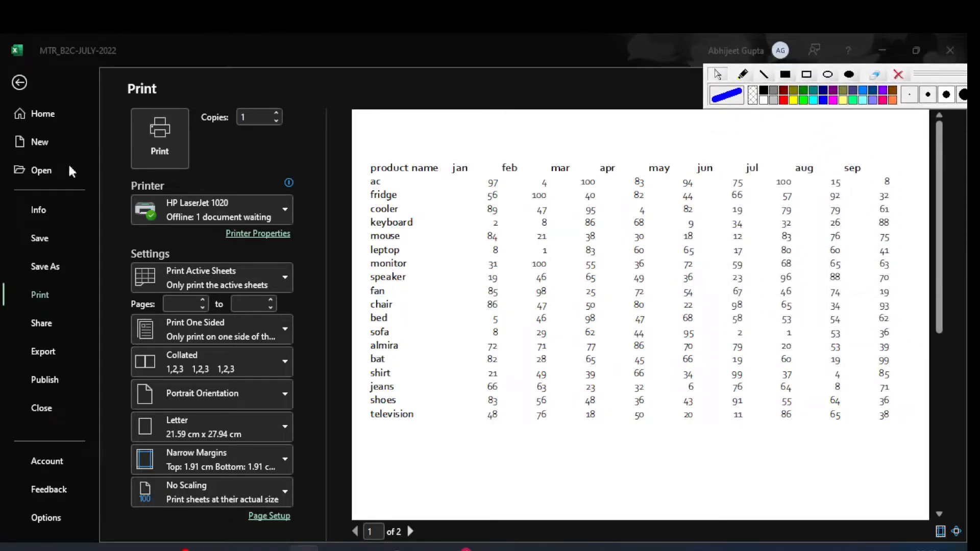
click(20, 82)
click(20, 81)
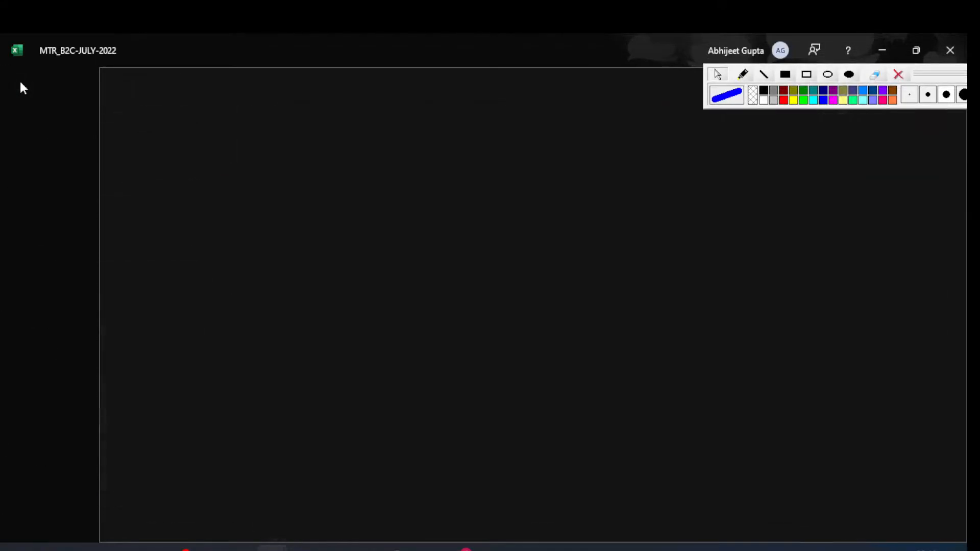
click(322, 269)
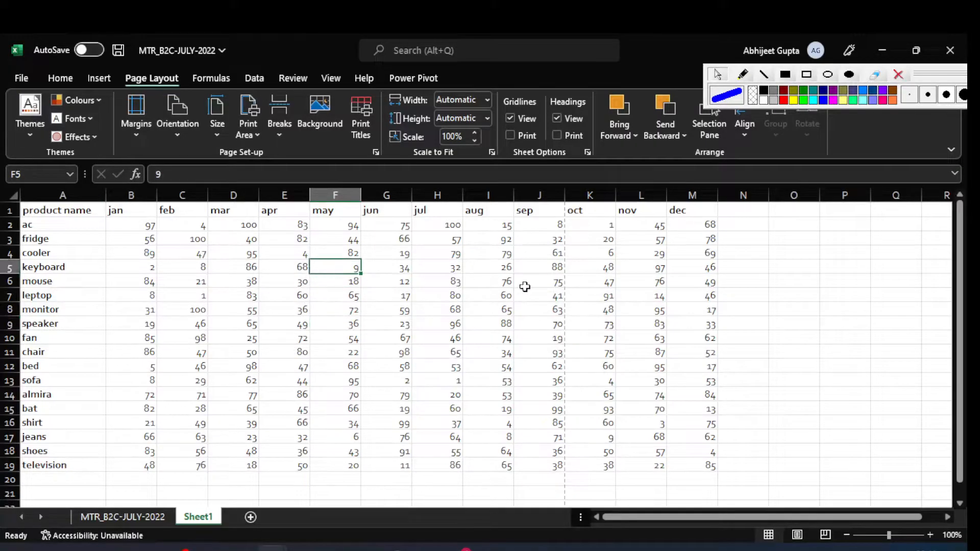
click(525, 285)
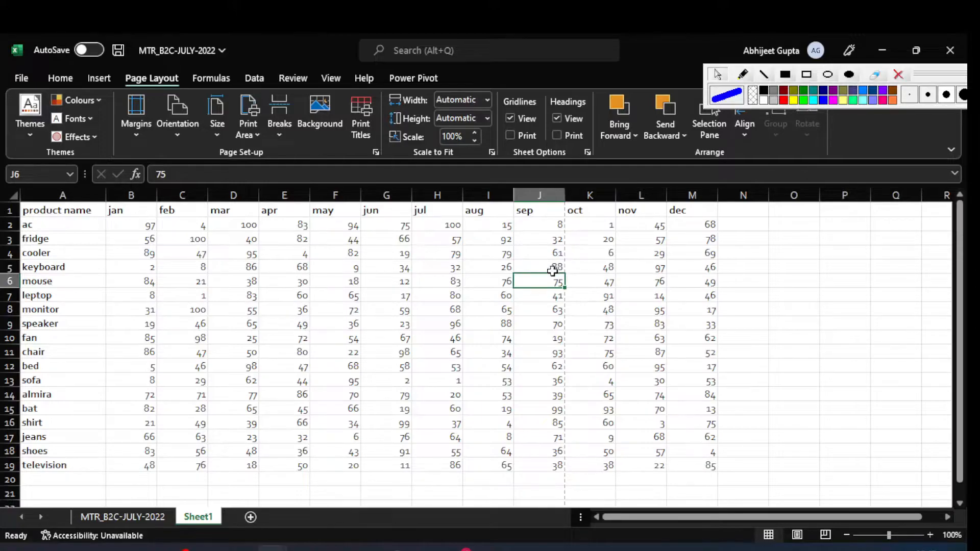
click(532, 338)
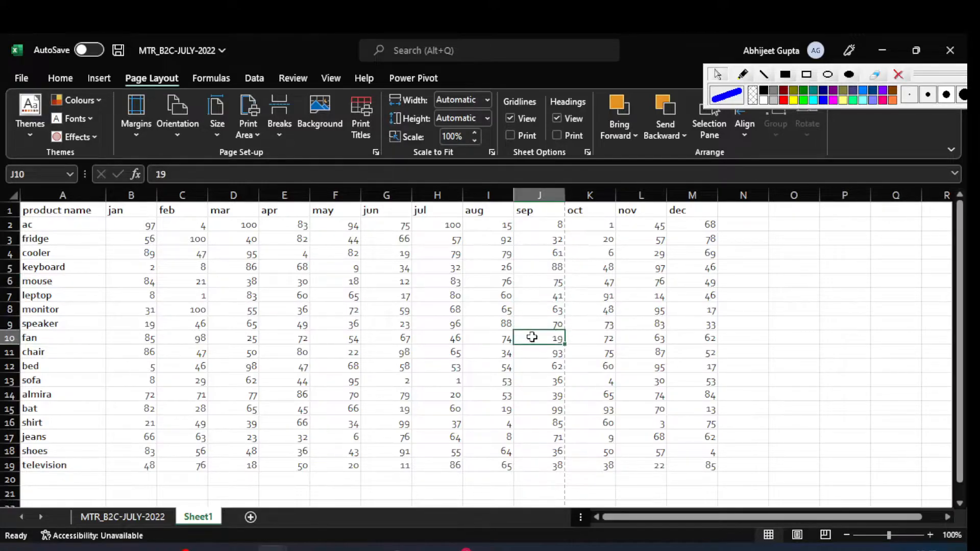
Step: Apply the Normal margin preset to the sheet, followed by the Wide preset
click(139, 132)
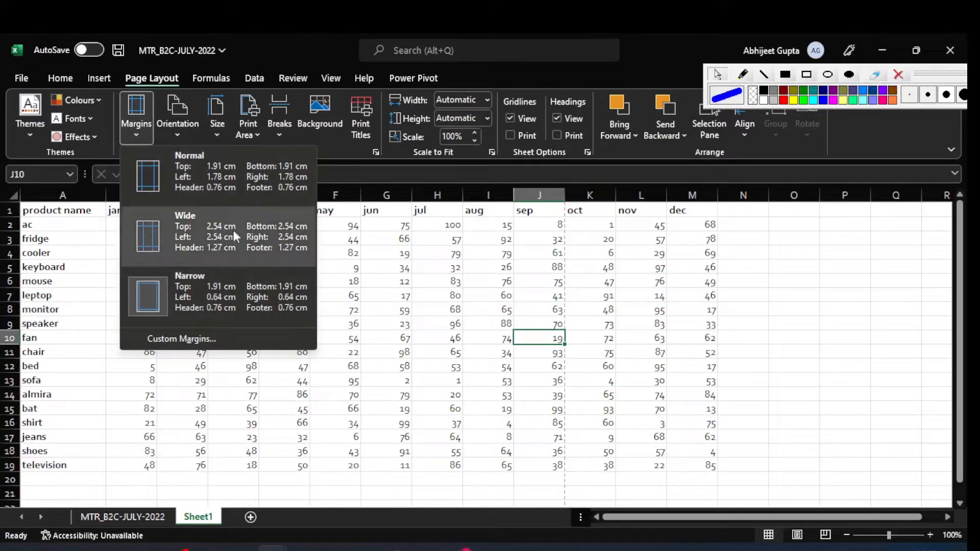
click(195, 170)
click(140, 128)
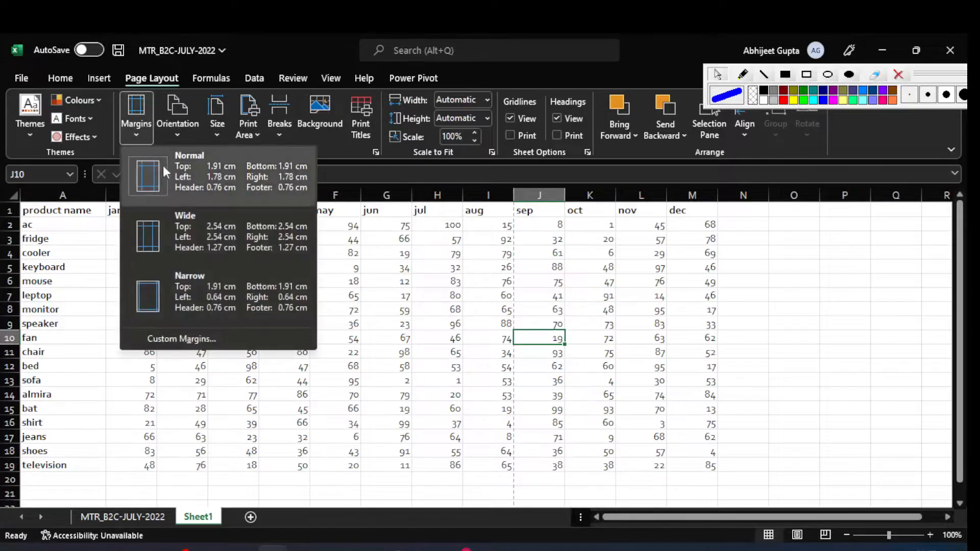
click(199, 231)
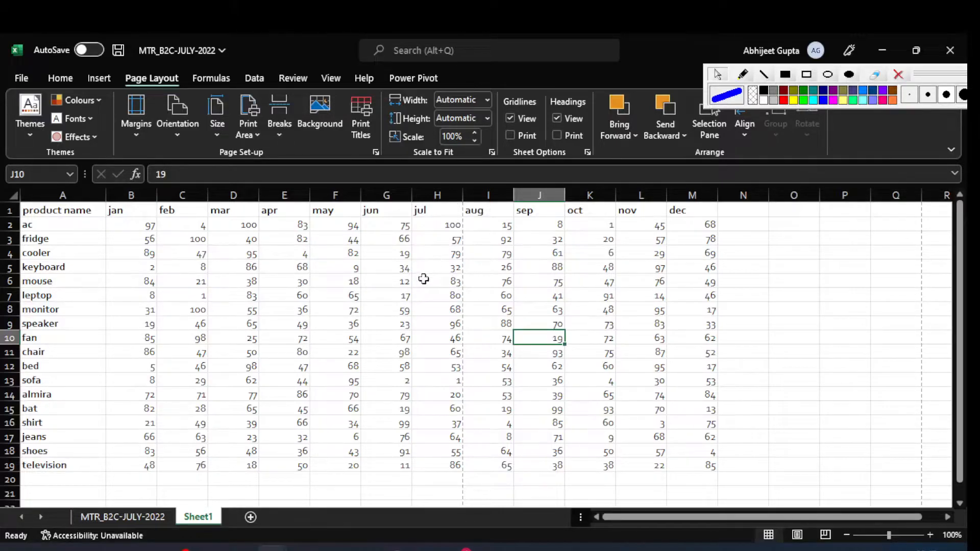
Step: Preview the printout with Wide margins, zooming out to see the whole page, and return to the sheet
key(ctrl+p)
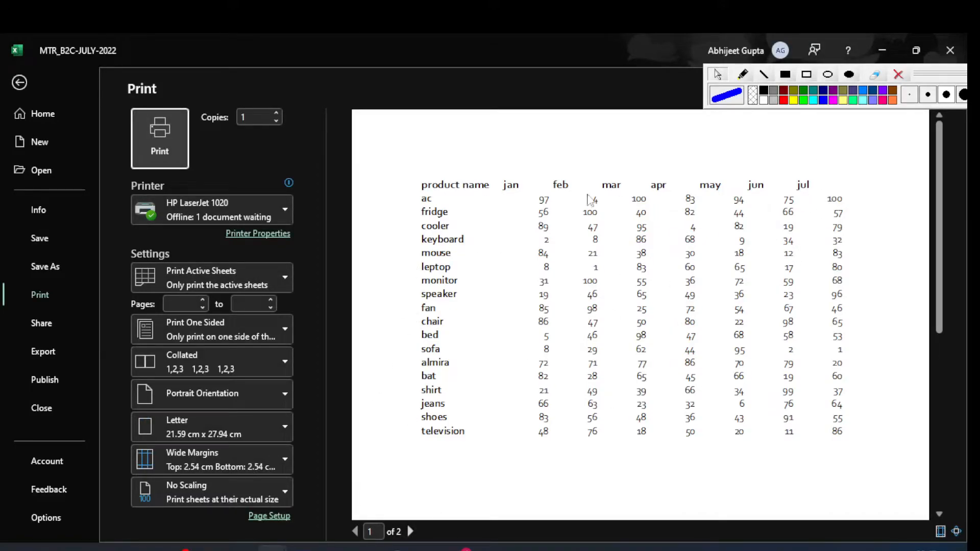
scroll(606, 316, down, 3)
scroll(605, 315, up, 3)
click(600, 304)
click(599, 304)
click(598, 304)
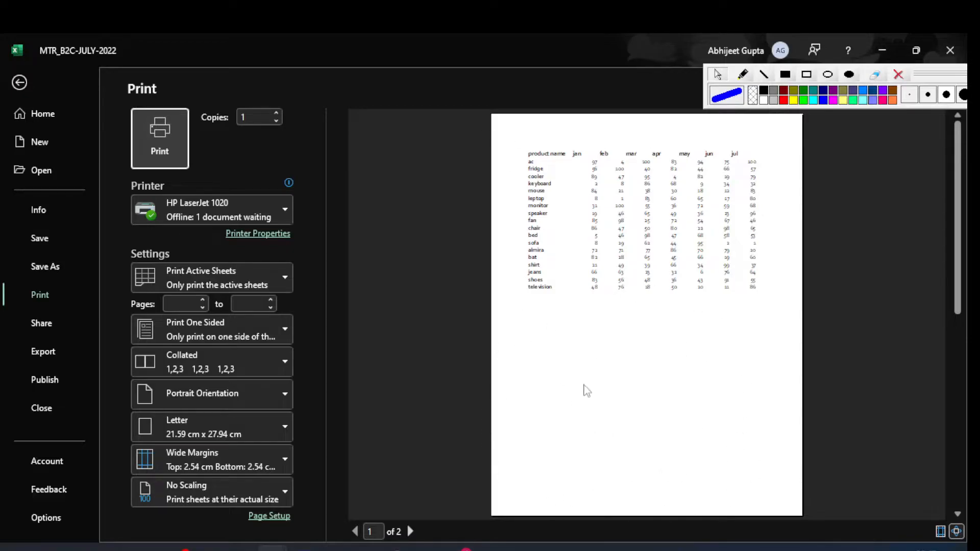
key(Escape)
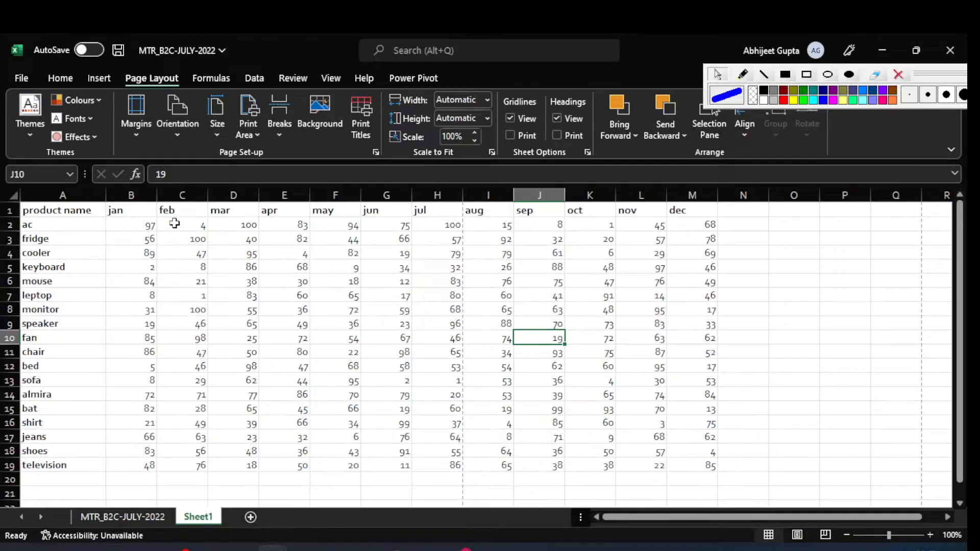
Step: Set the page margins back to Normal and review the margin presets without choosing another
click(130, 126)
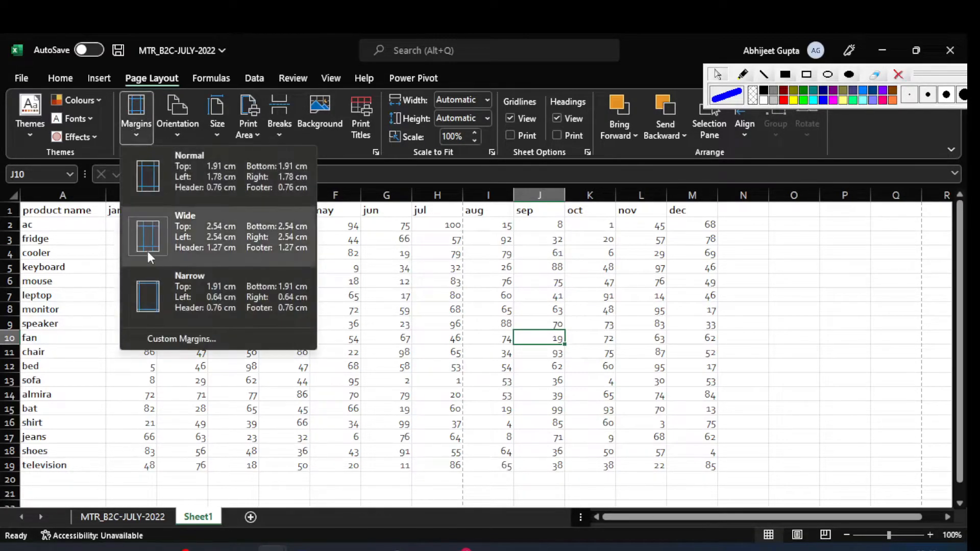
click(192, 159)
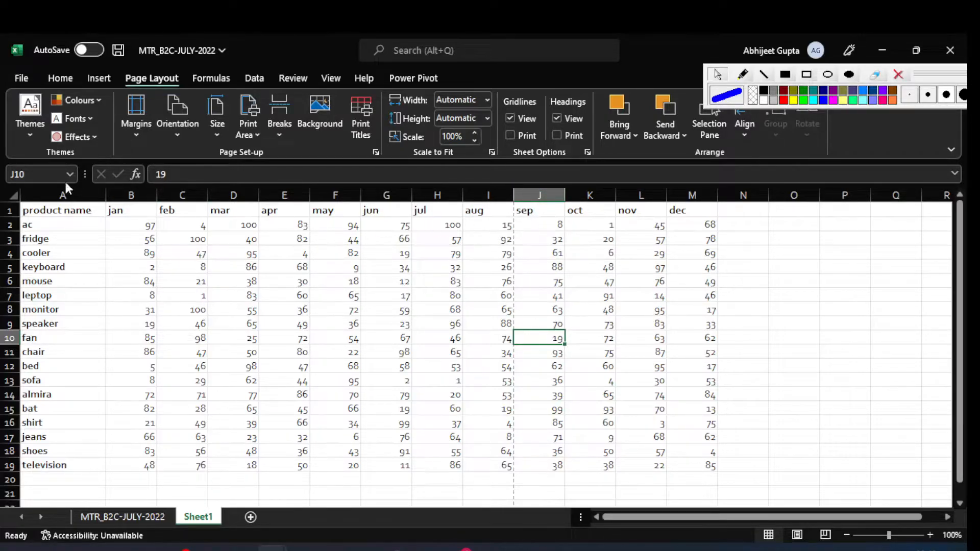
click(138, 127)
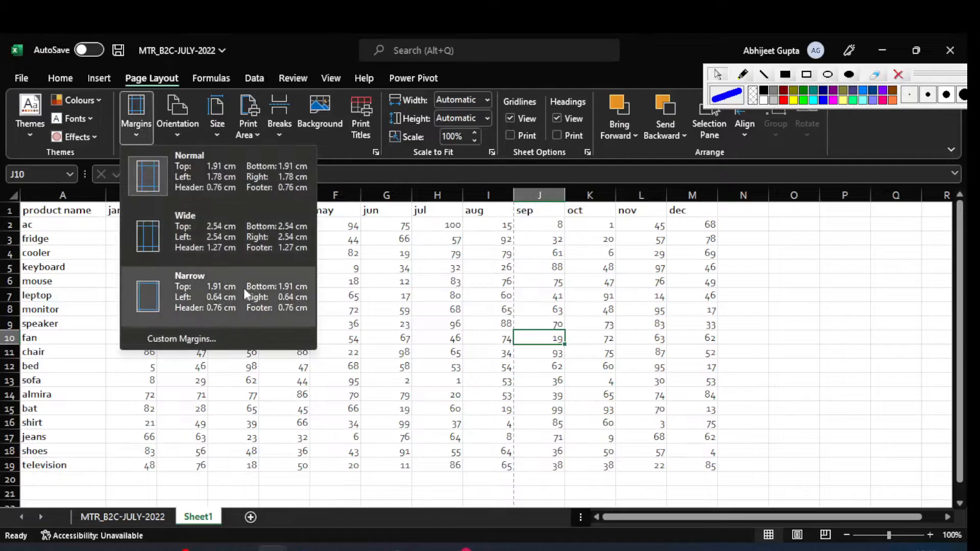
click(328, 362)
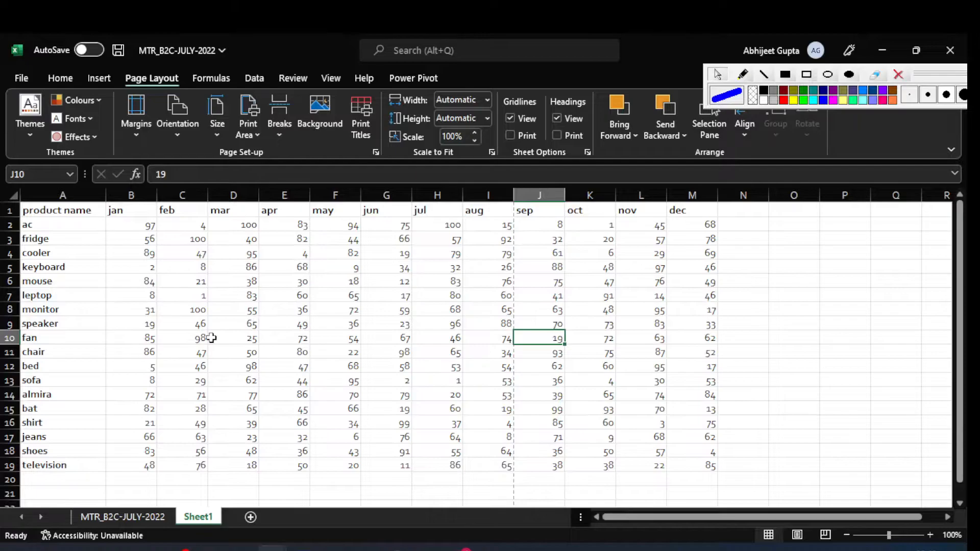
Step: Preview the printout with Normal margins and draw thin blue rectangles around the page, beside it and across the preview area
key(ctrl+p)
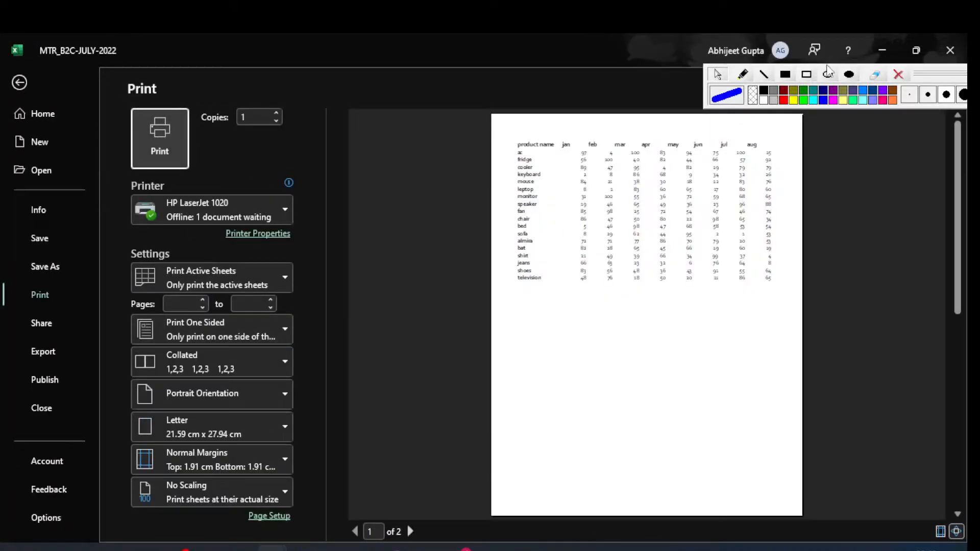
click(808, 76)
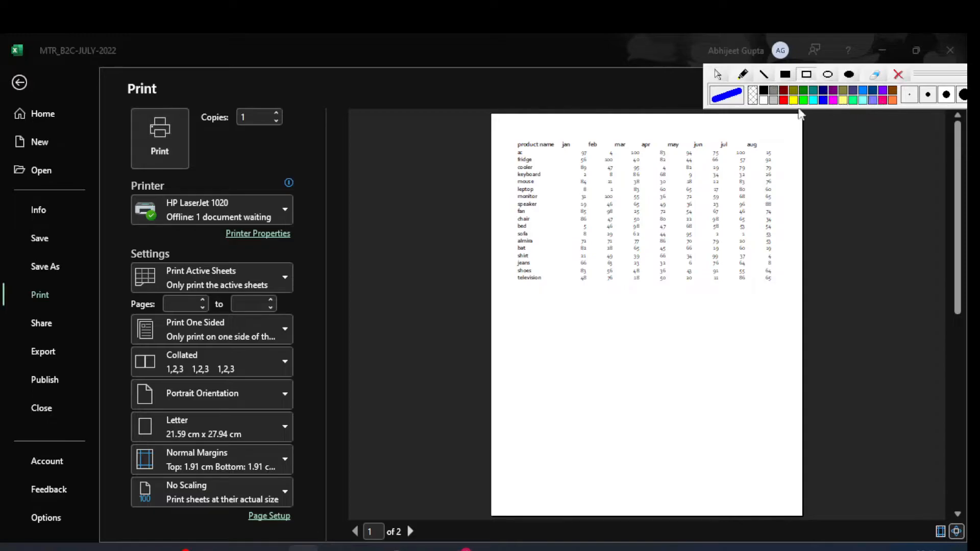
click(908, 96)
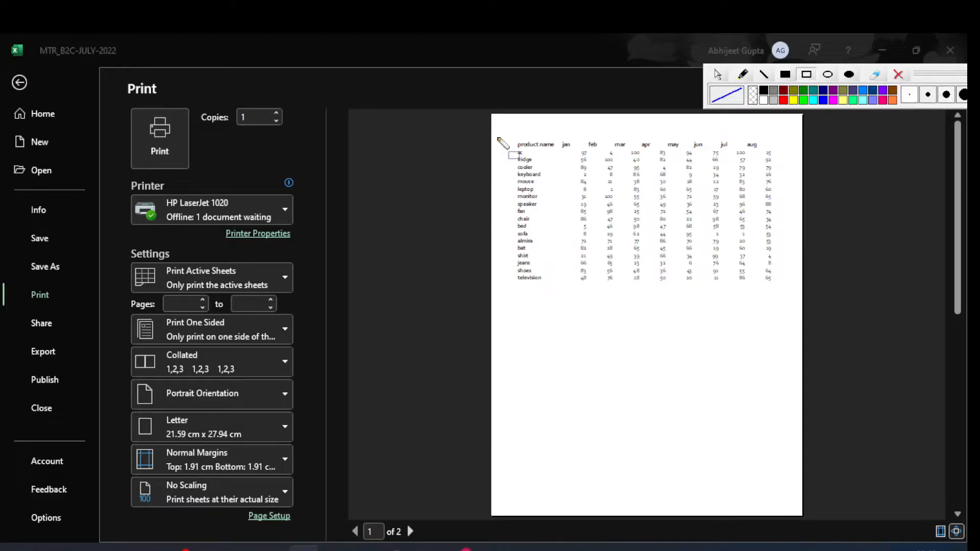
mouse_move(491, 111)
mouse_down()
mouse_move(671, 344)
mouse_move(763, 505)
mouse_move(816, 518)
mouse_move(803, 516)
mouse_up()
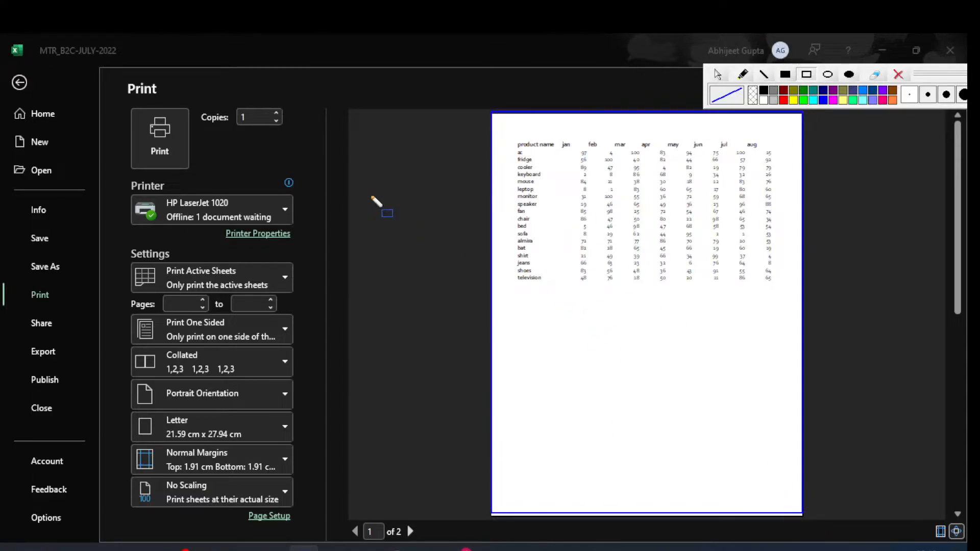
drag(477, 121, 448, 154)
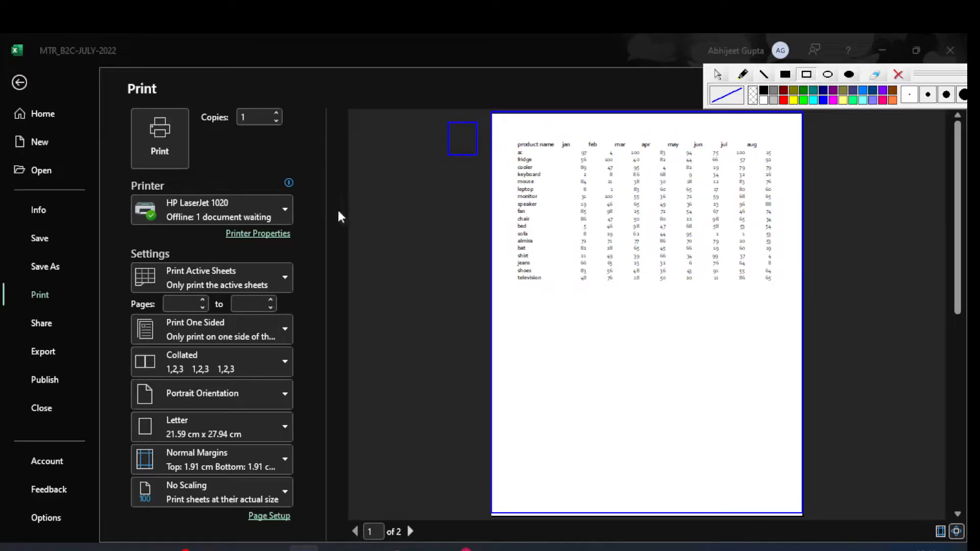
mouse_move(364, 130)
mouse_down()
mouse_move(815, 343)
mouse_move(933, 414)
mouse_up()
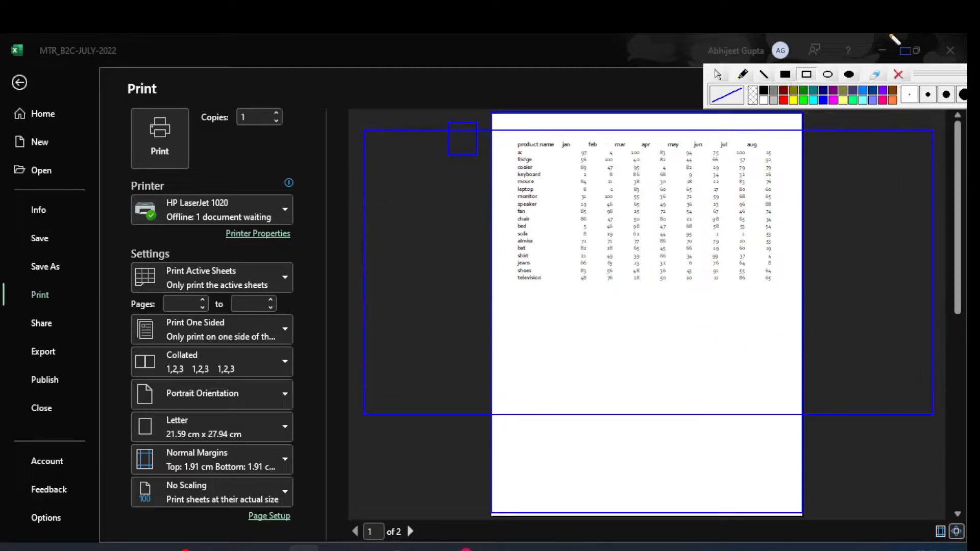
Step: Erase the blue annotation rectangles, put the drawing toolbar away and return to the sheet
click(899, 76)
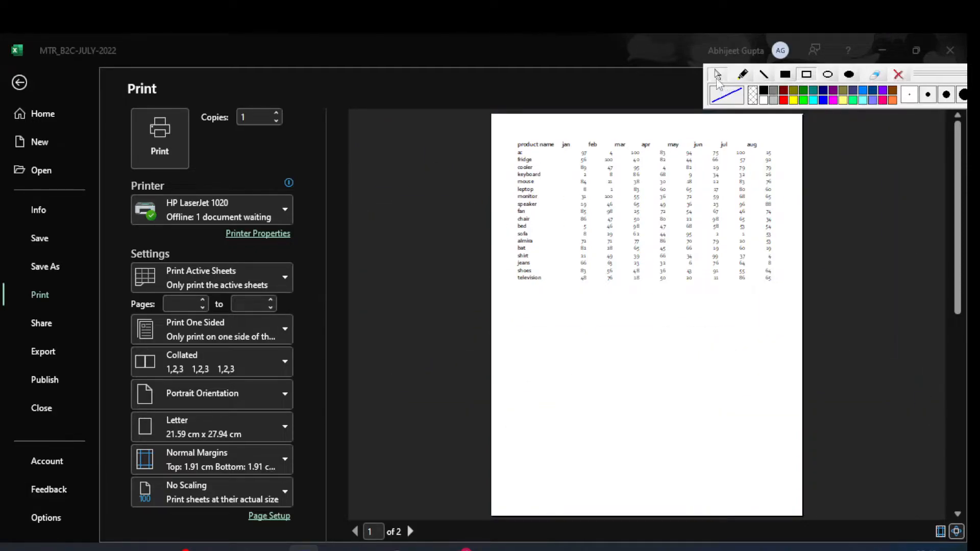
mouse_move(934, 79)
mouse_down()
mouse_move(853, 77)
mouse_move(891, 75)
mouse_up()
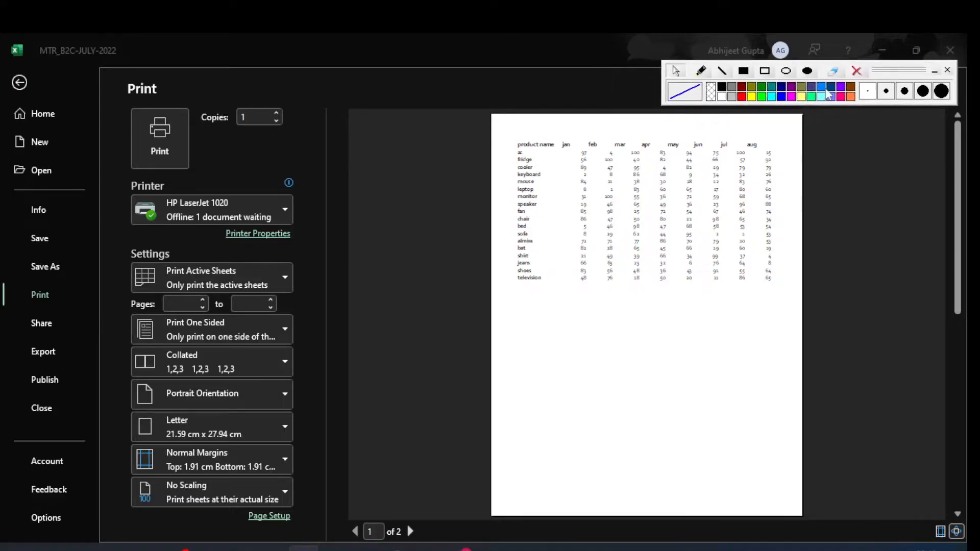
click(802, 97)
key(Escape)
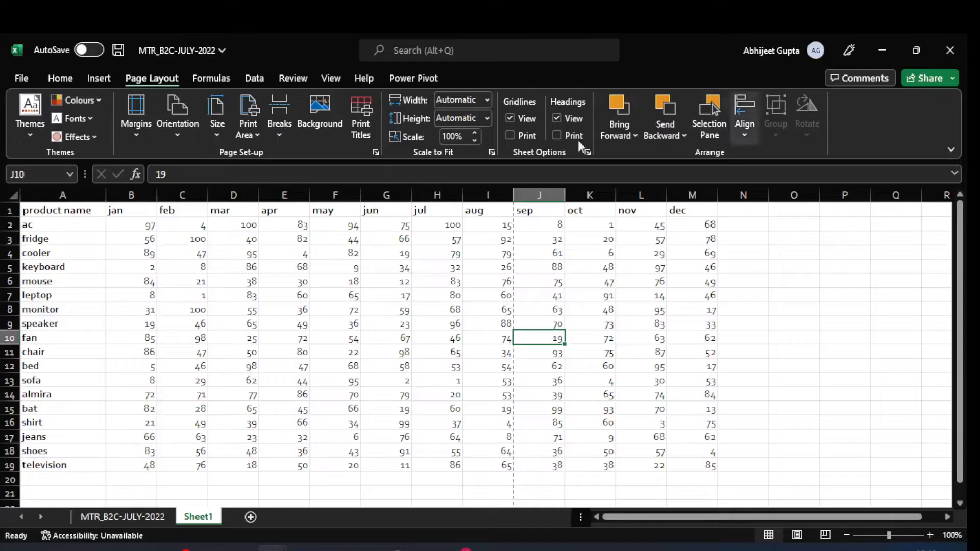
Step: Set the page orientation to Landscape, preview the printout and return to the sheet
click(184, 137)
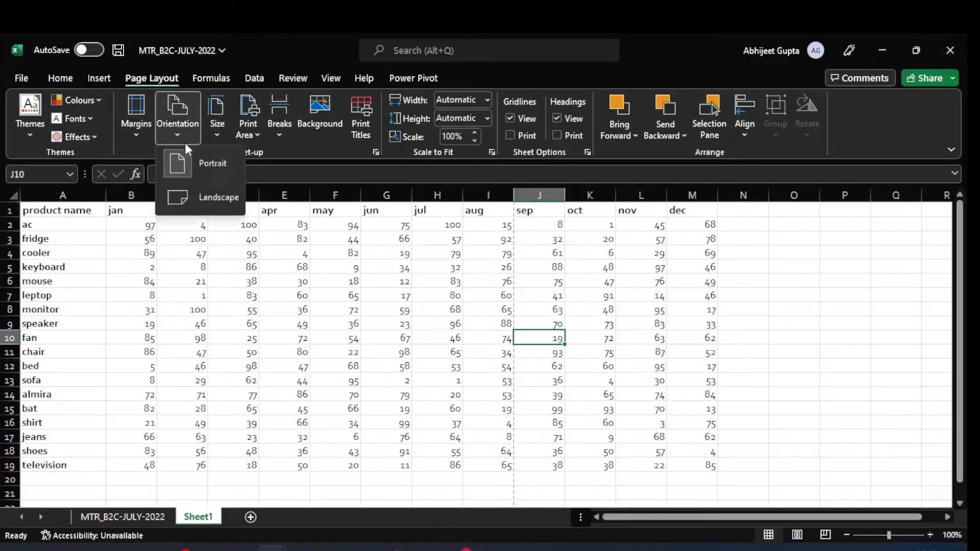
click(205, 197)
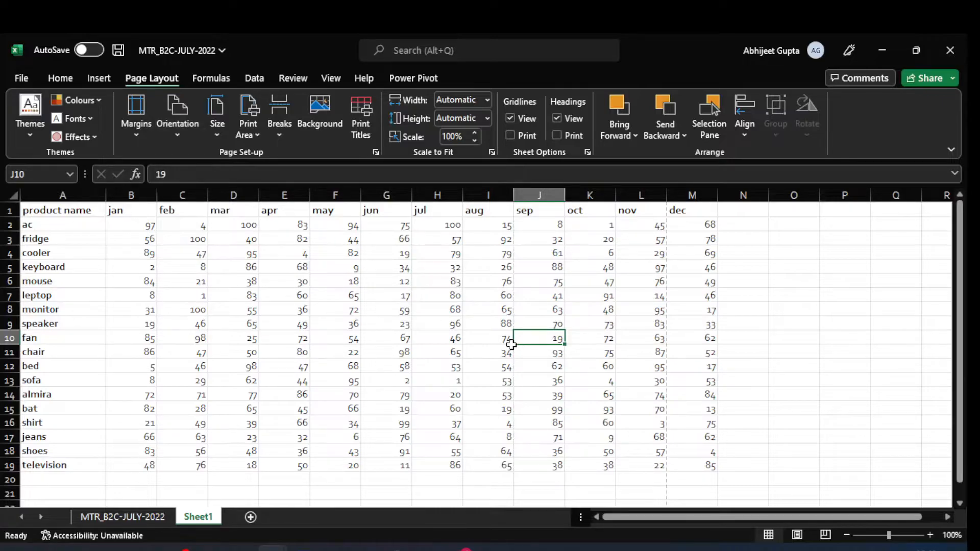
key(ctrl+p)
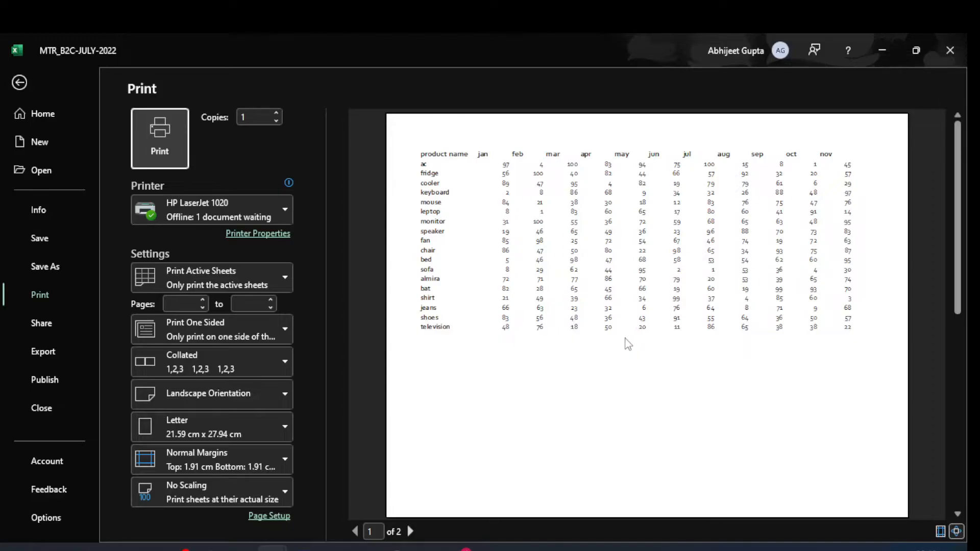
key(Escape)
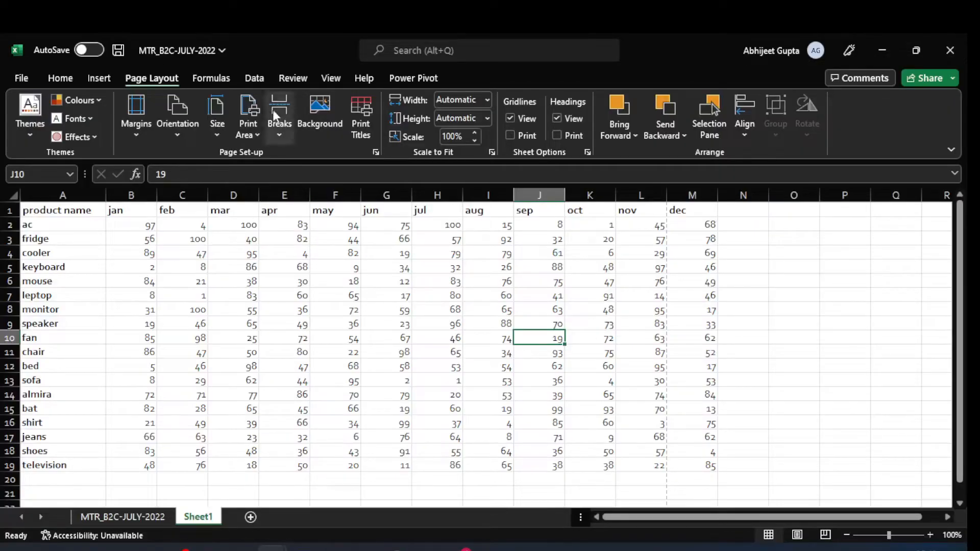
Step: Set the page orientation back to Portrait, preview the printout and return to the sheet
click(185, 139)
click(200, 161)
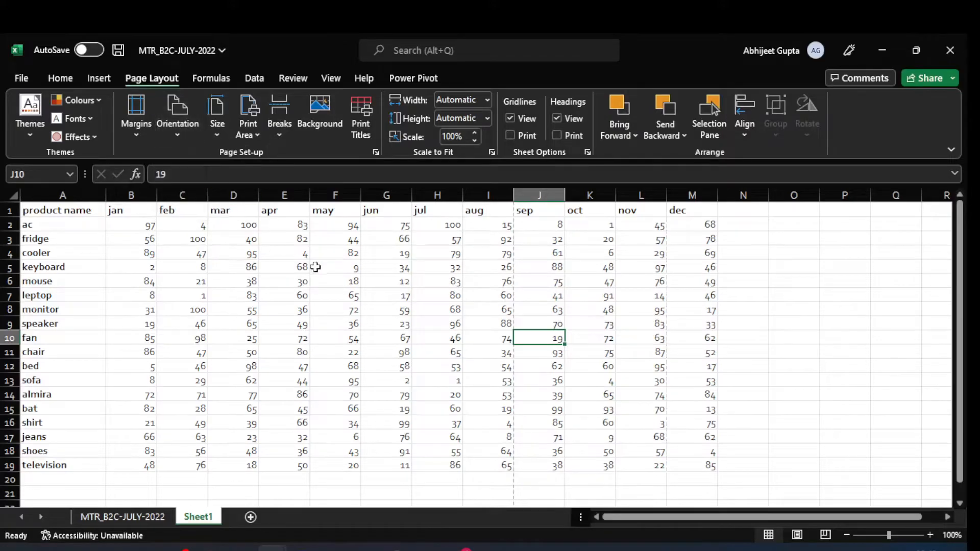
key(ctrl+p)
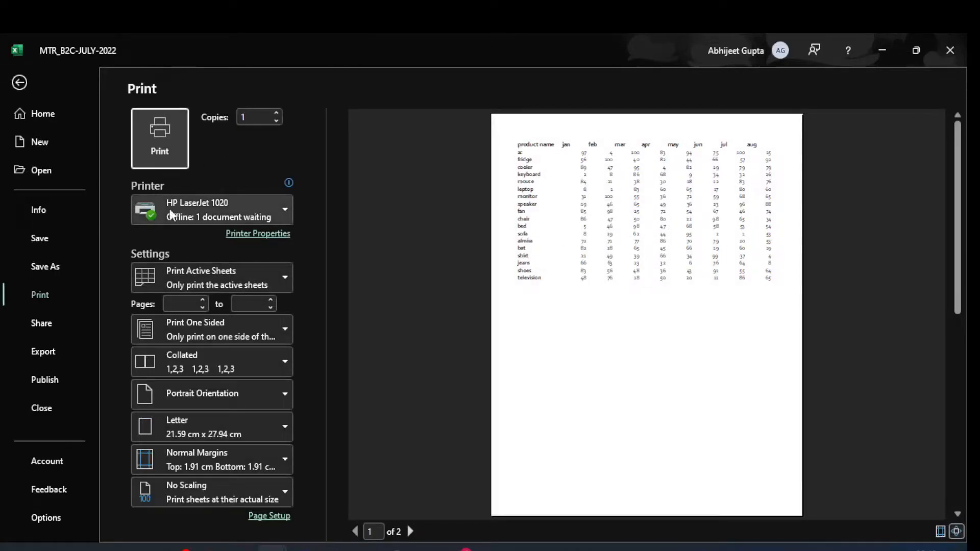
click(20, 82)
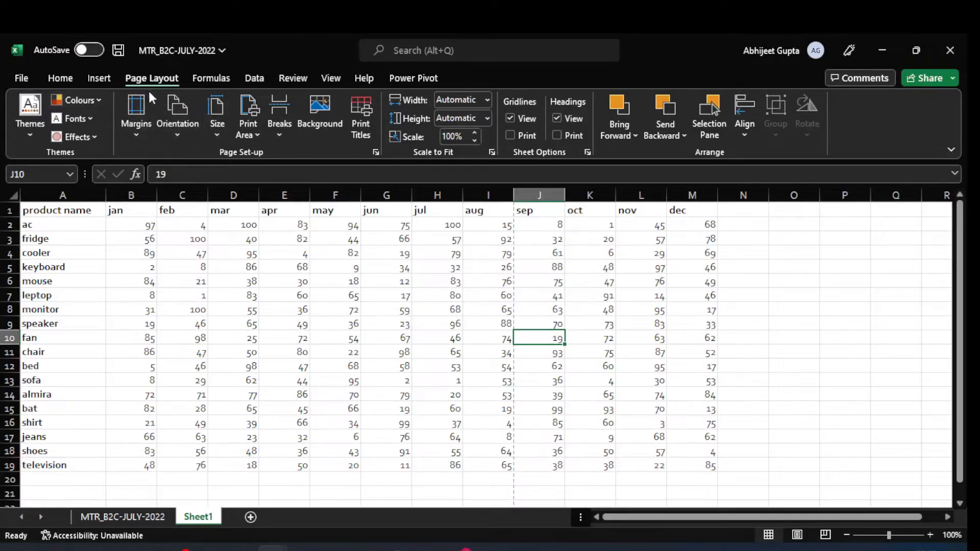
Step: Set the paper size to A4, look through the other available sizes and switch to A5
click(215, 131)
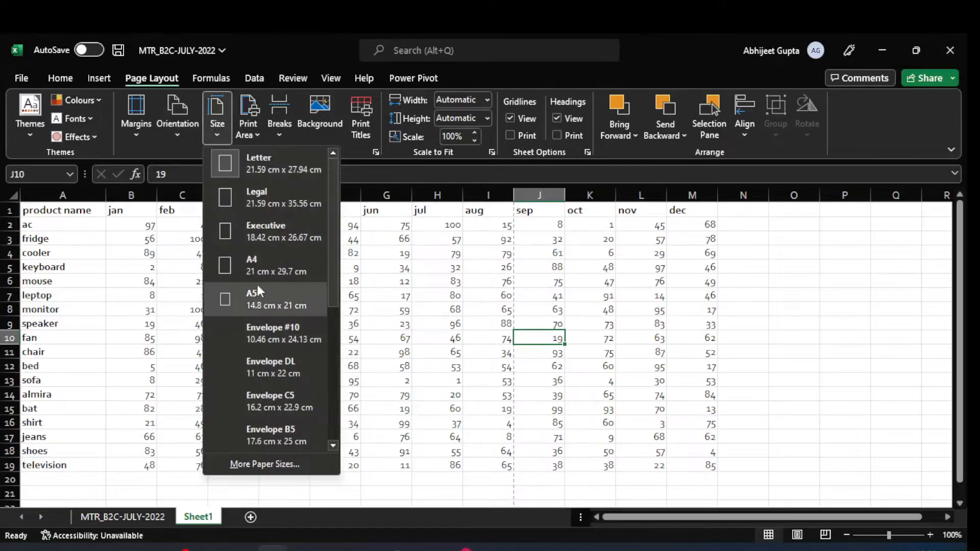
click(261, 265)
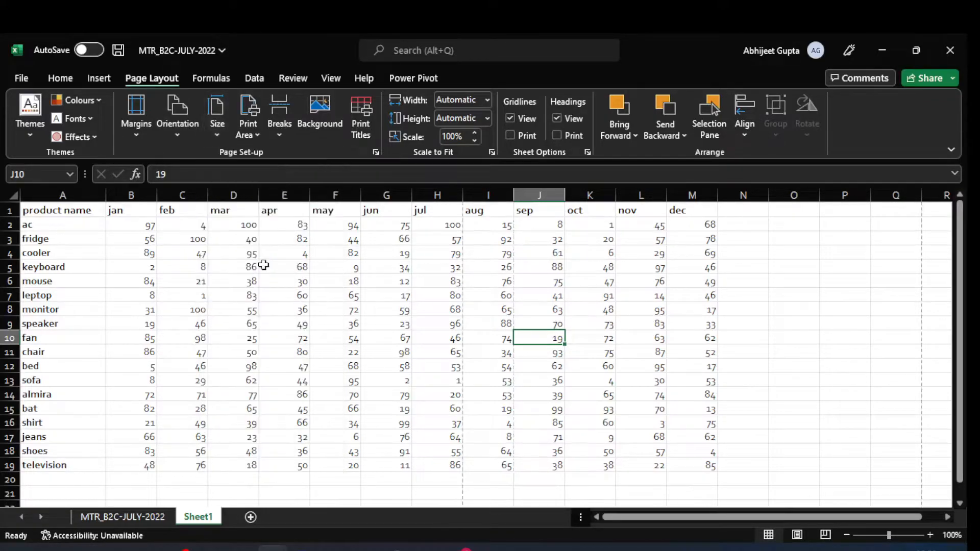
click(250, 133)
click(220, 129)
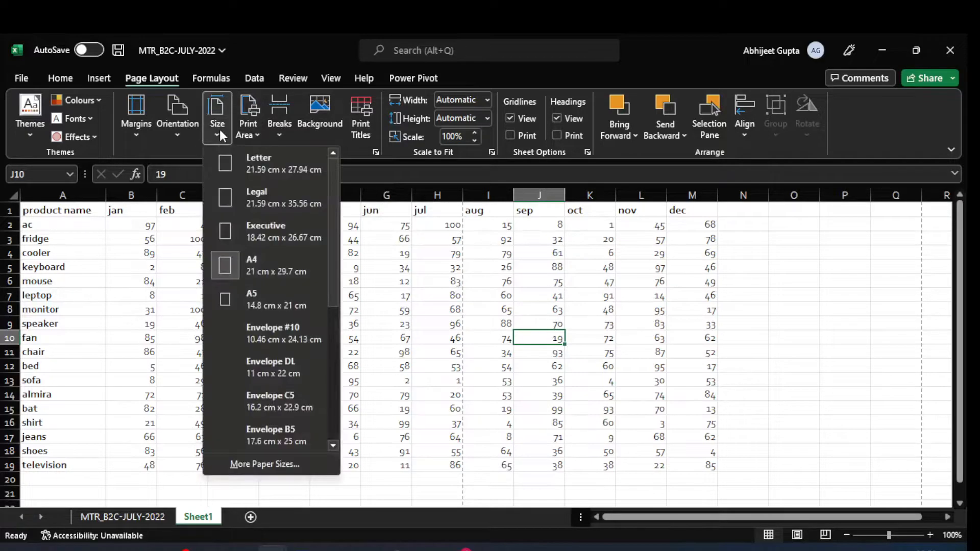
scroll(249, 363, down, 3)
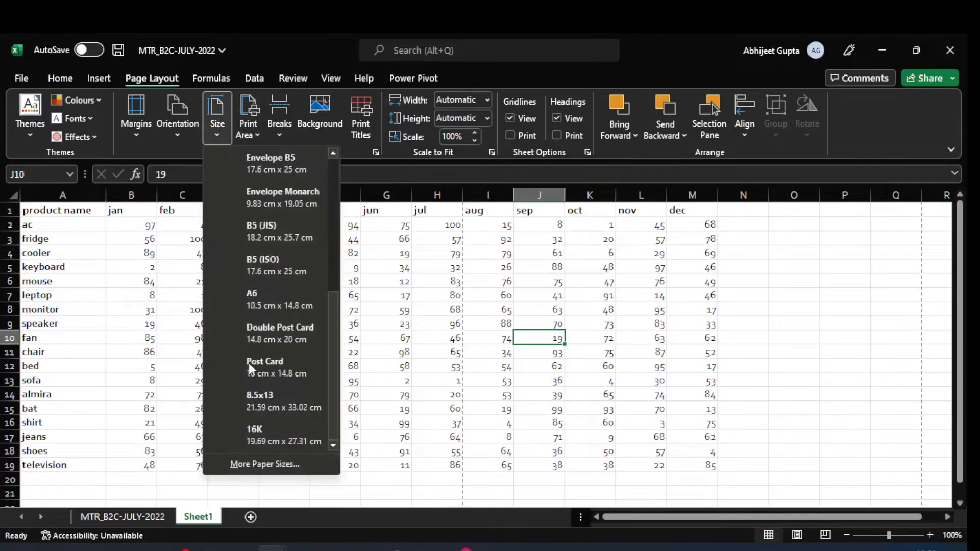
scroll(248, 356, up, 3)
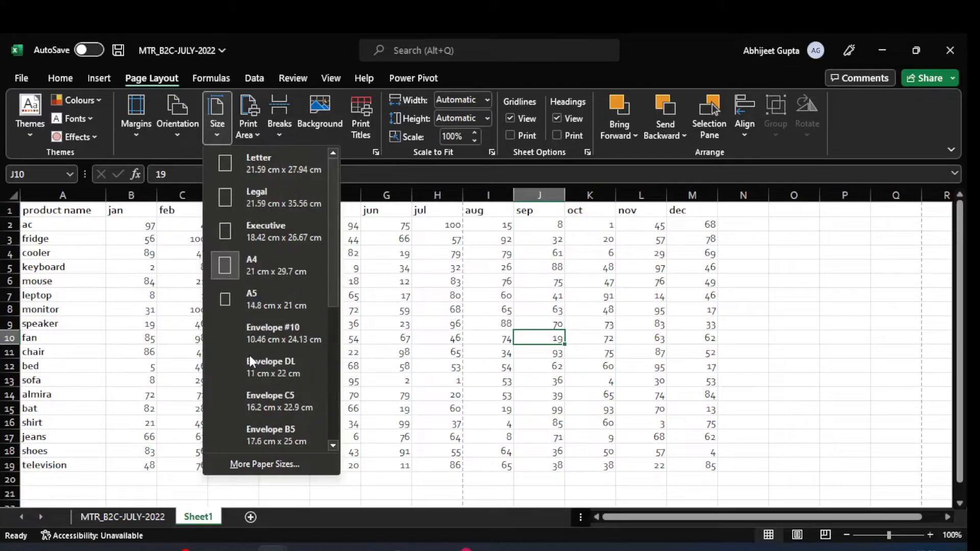
click(258, 300)
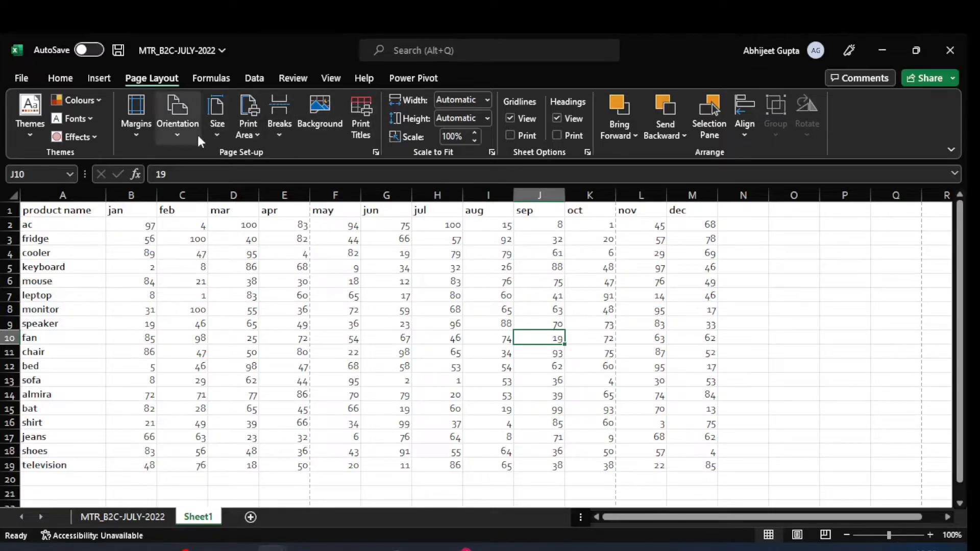
Step: Try the Legal paper size on the sheet, followed by Envelope DL
click(218, 134)
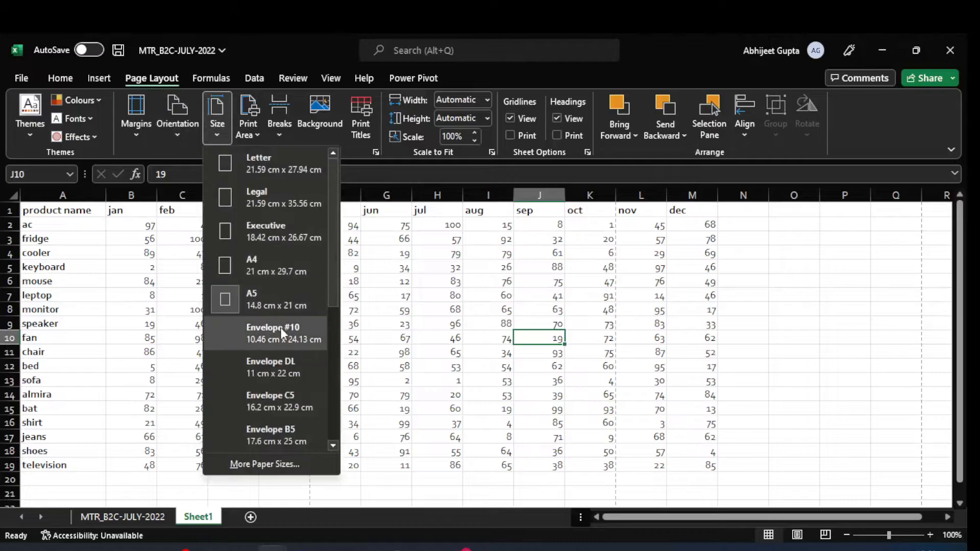
click(265, 197)
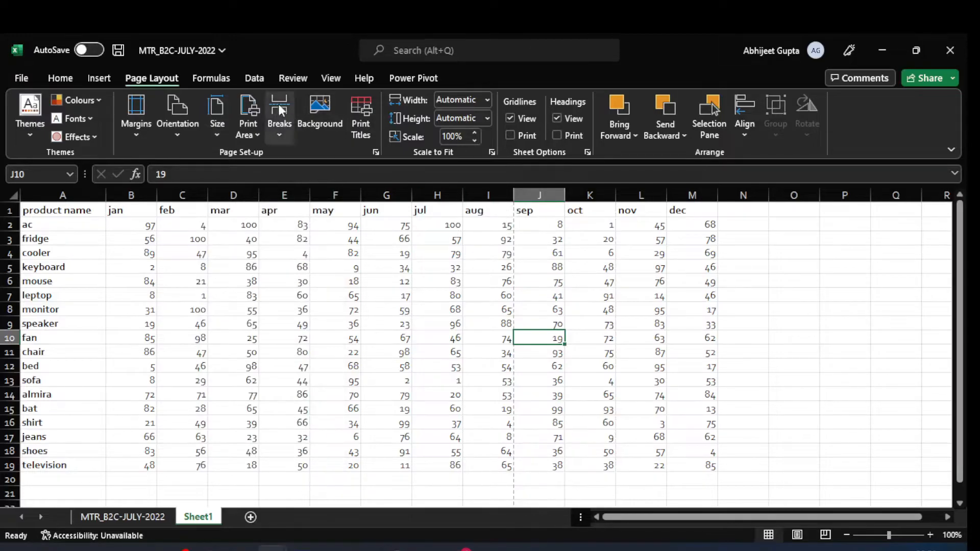
click(216, 130)
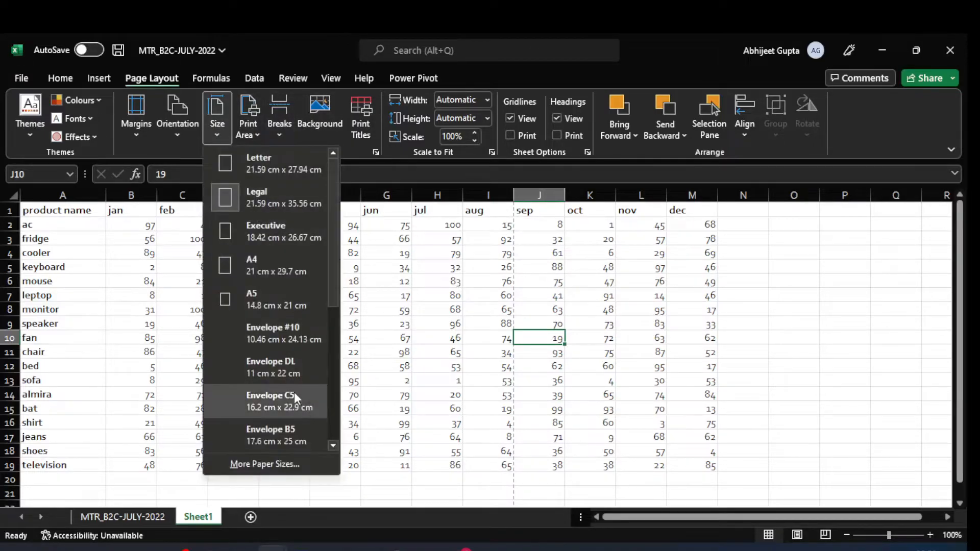
click(289, 369)
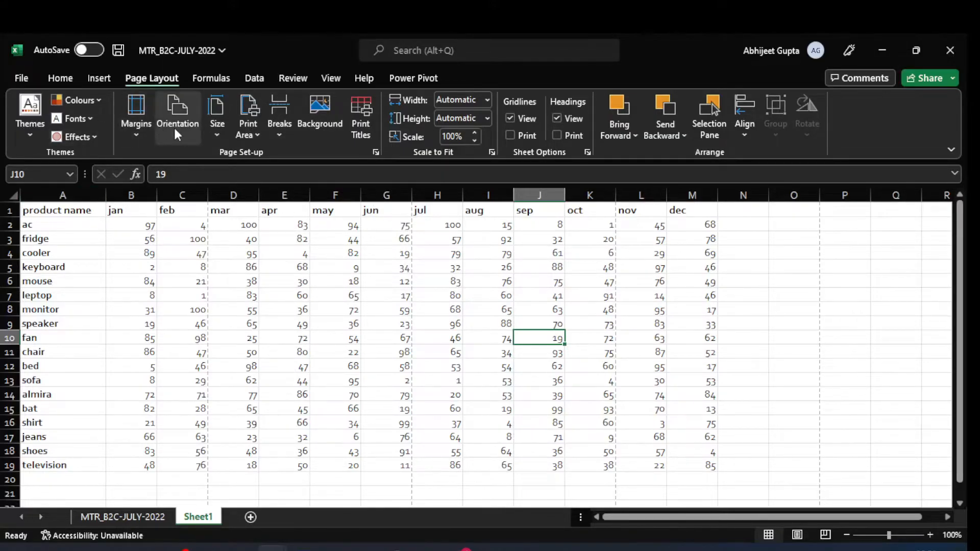
Step: Set the paper size back to A4 and select cell H5 in the product table
click(216, 134)
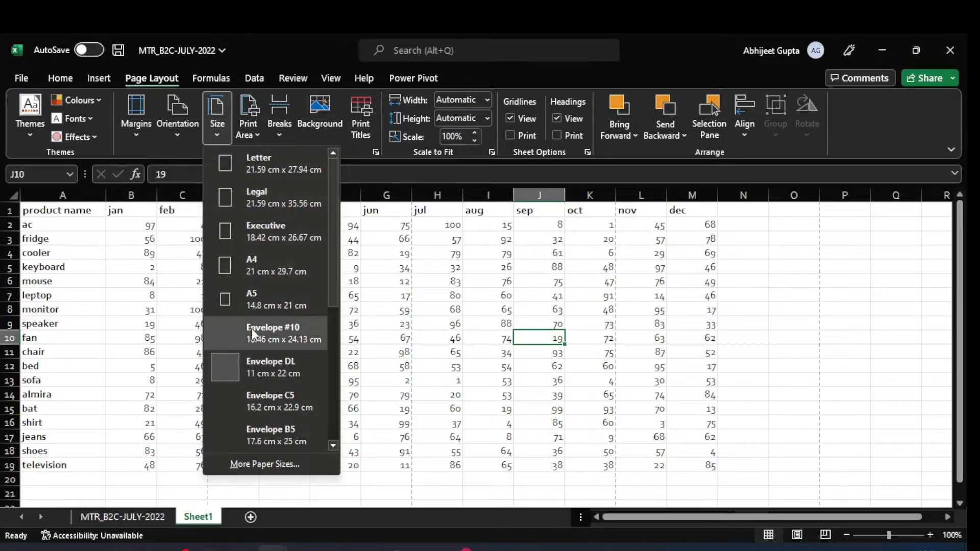
click(222, 264)
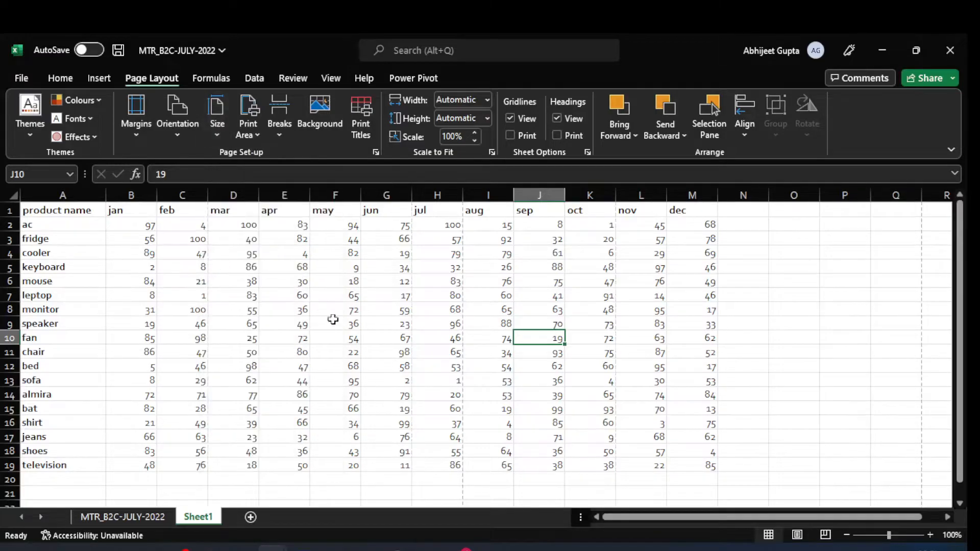
click(433, 337)
click(420, 271)
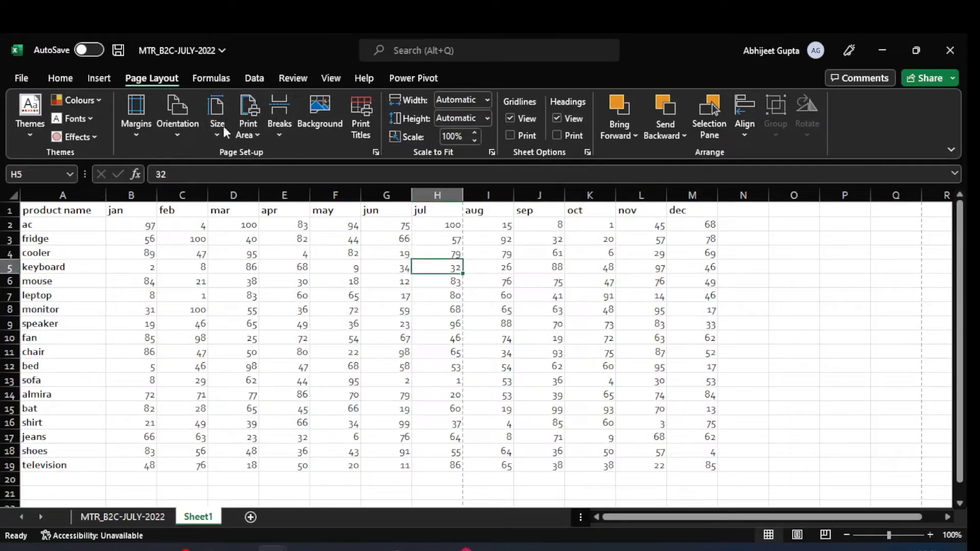
Step: Set the range A1:M10, from the header row through the fan row, as the print area and preview the printout
click(254, 130)
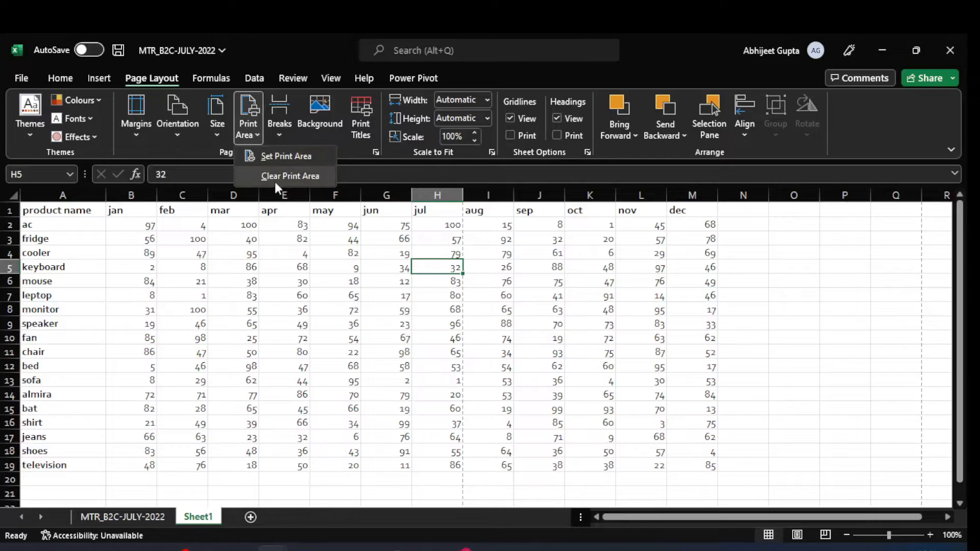
click(259, 312)
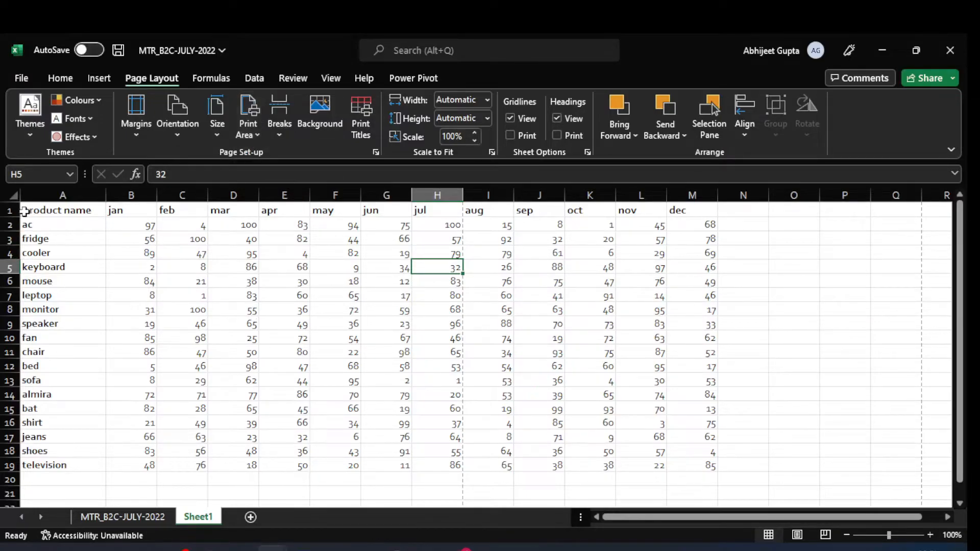
drag(50, 212, 675, 328)
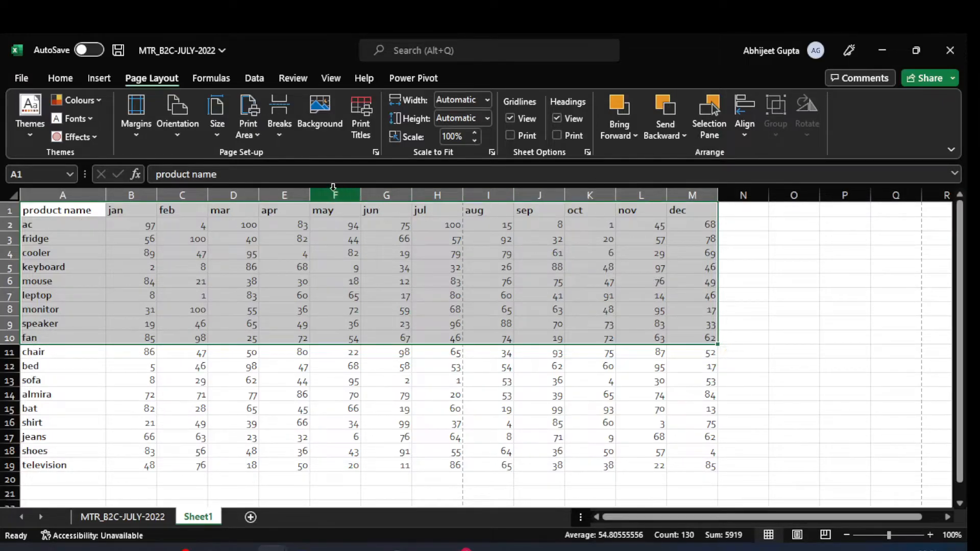
click(256, 131)
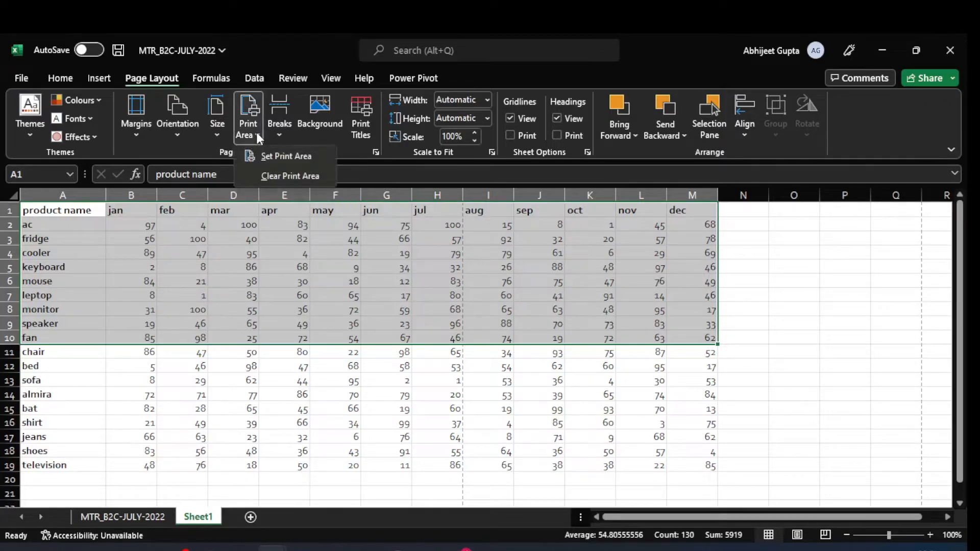
click(286, 158)
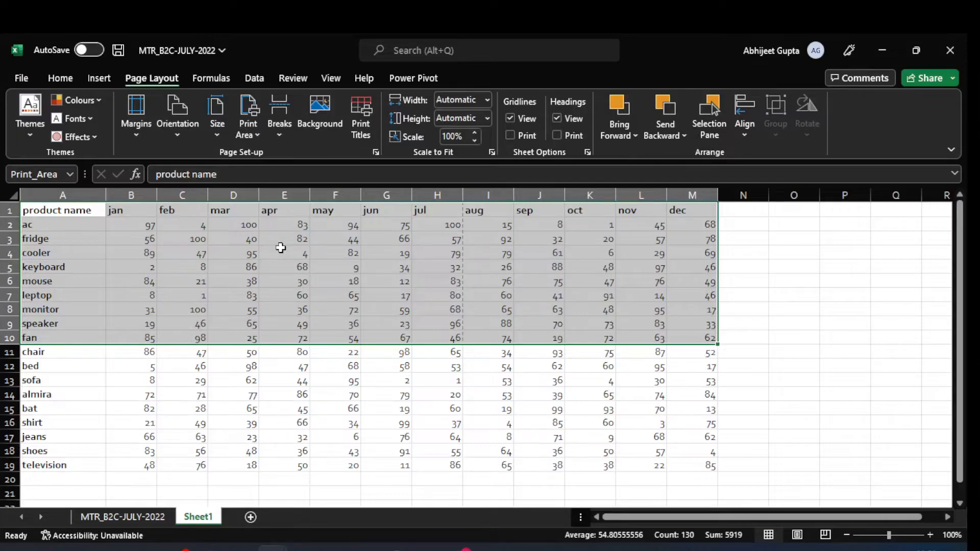
key(ctrl+p)
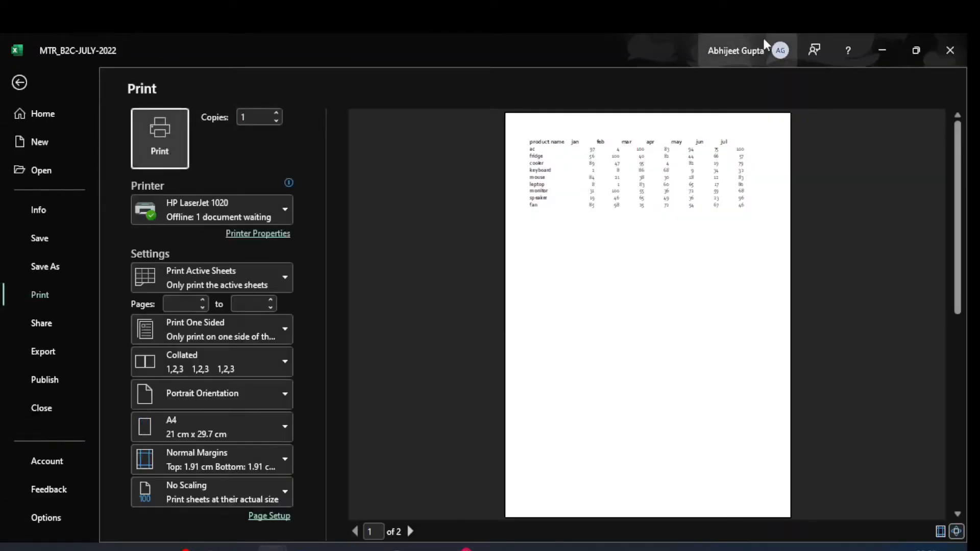
Step: Enlarge the printout preview, check where the print area ends below the fan row, then preview the printout again and return to the sheet
click(613, 222)
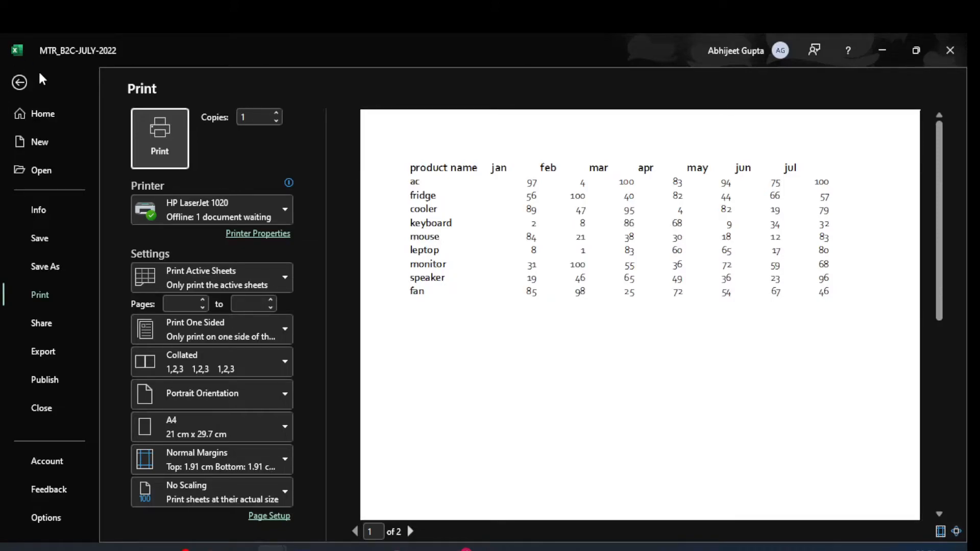
click(21, 82)
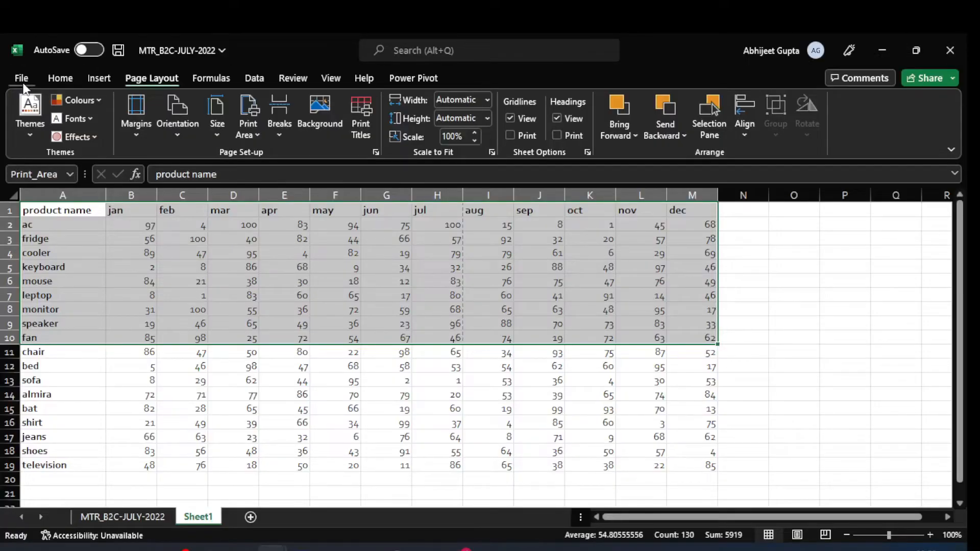
click(92, 379)
click(395, 246)
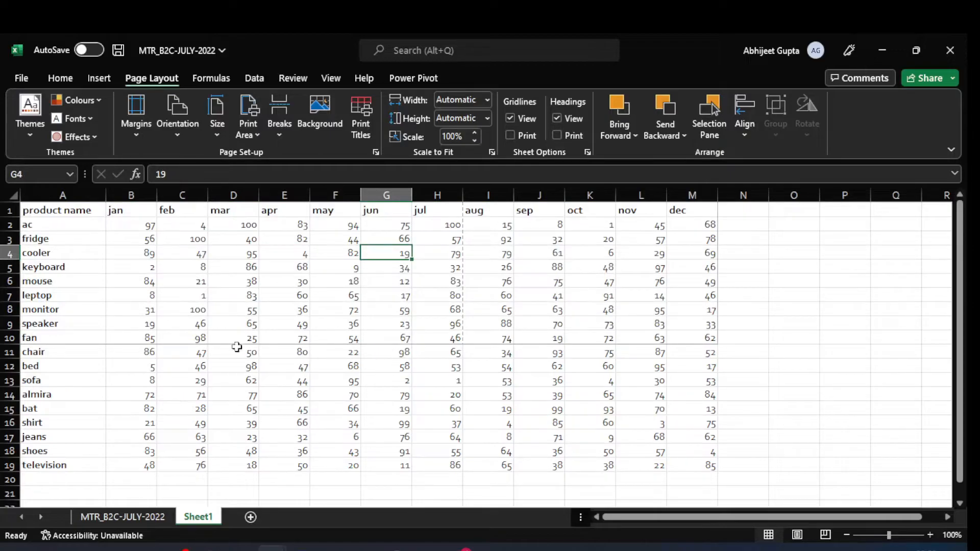
click(46, 347)
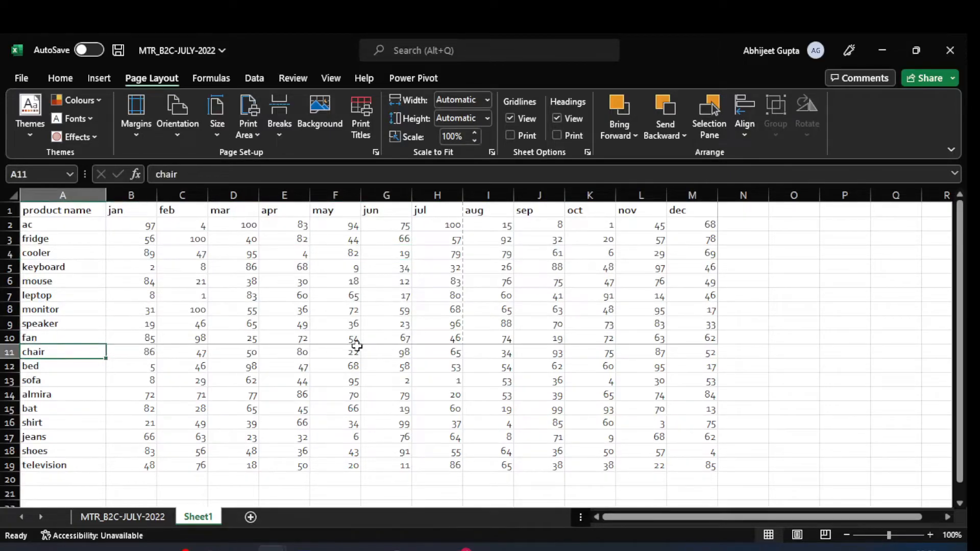
click(184, 368)
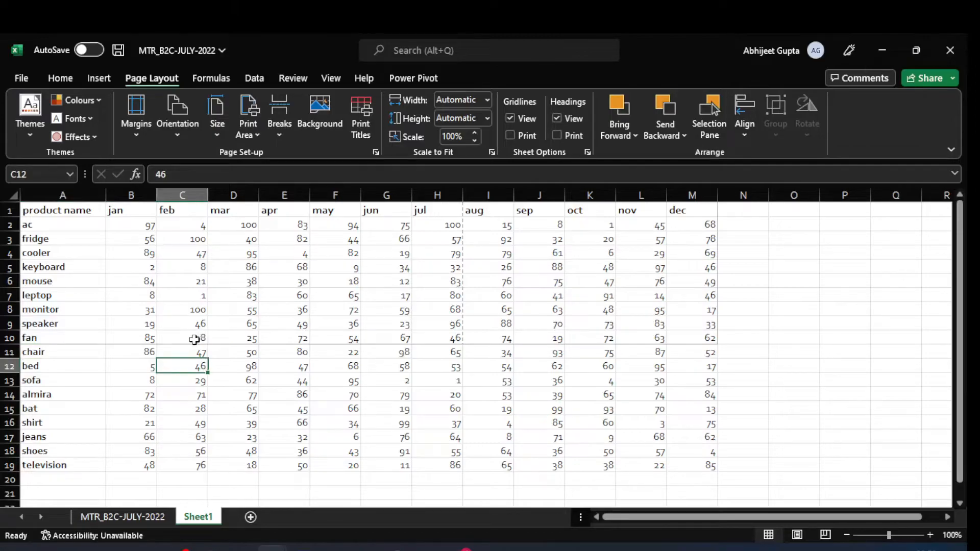
click(306, 392)
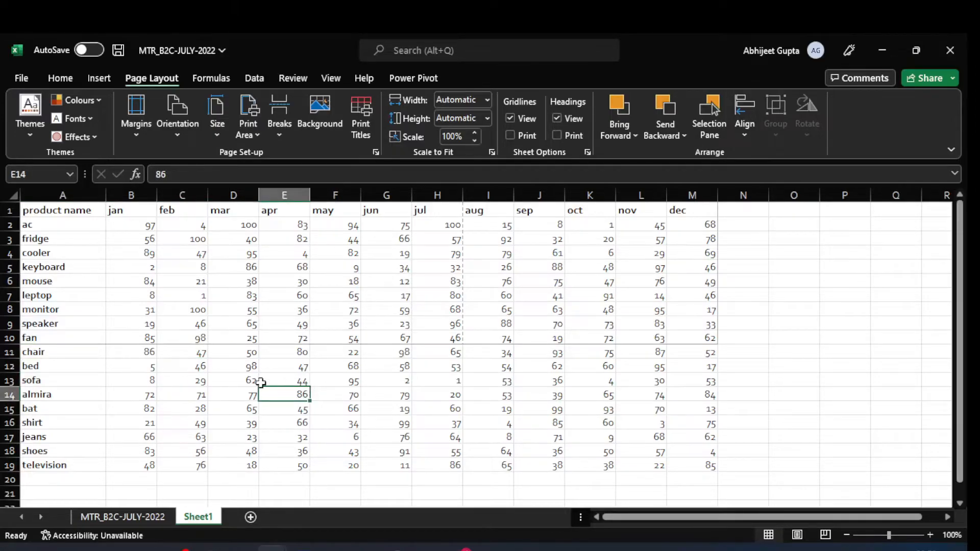
key(ctrl+p)
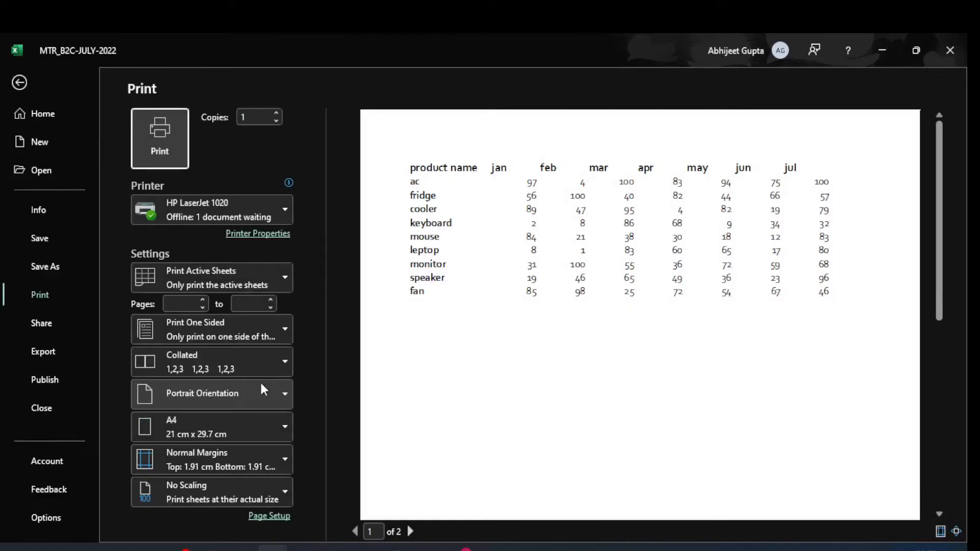
key(Escape)
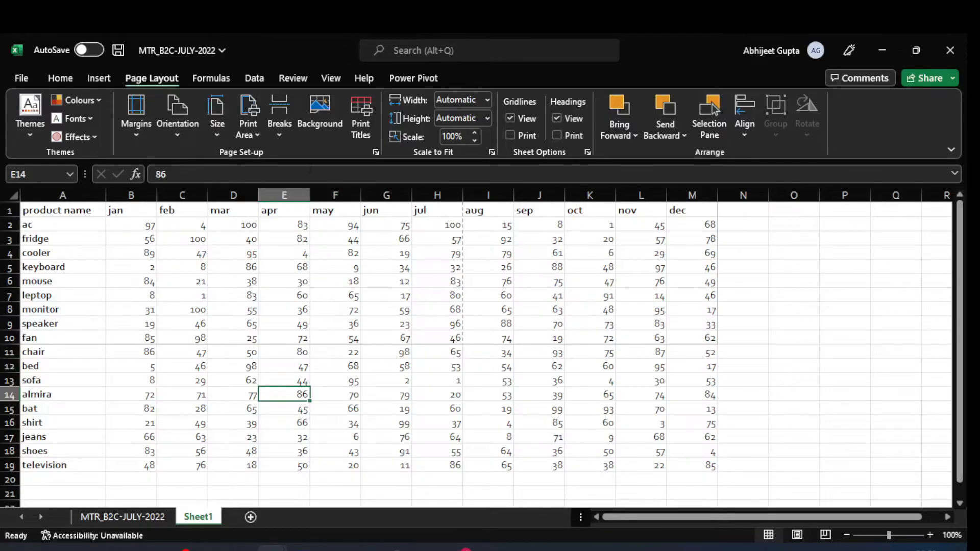
Step: Clear the sheet's print area, preview the full table's printout and return to the sheet
click(253, 126)
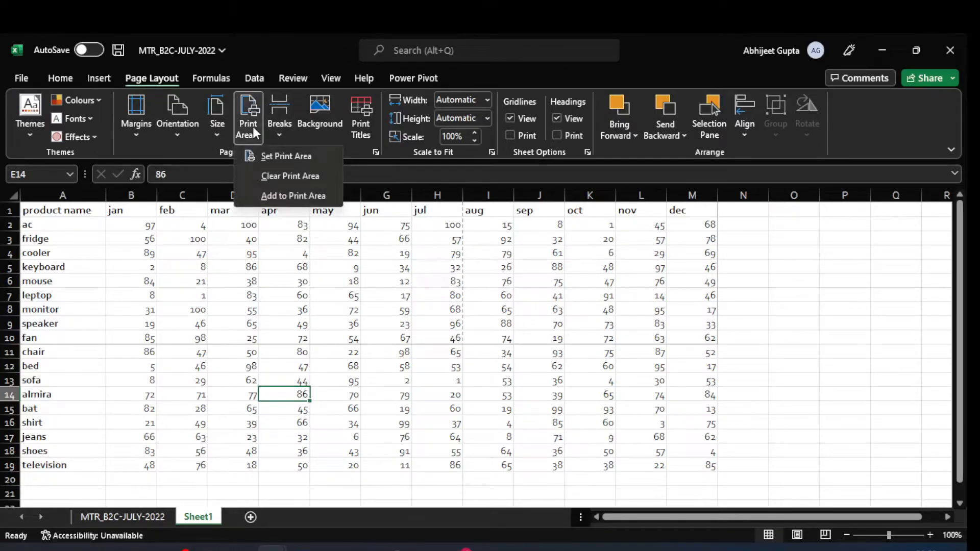
click(295, 177)
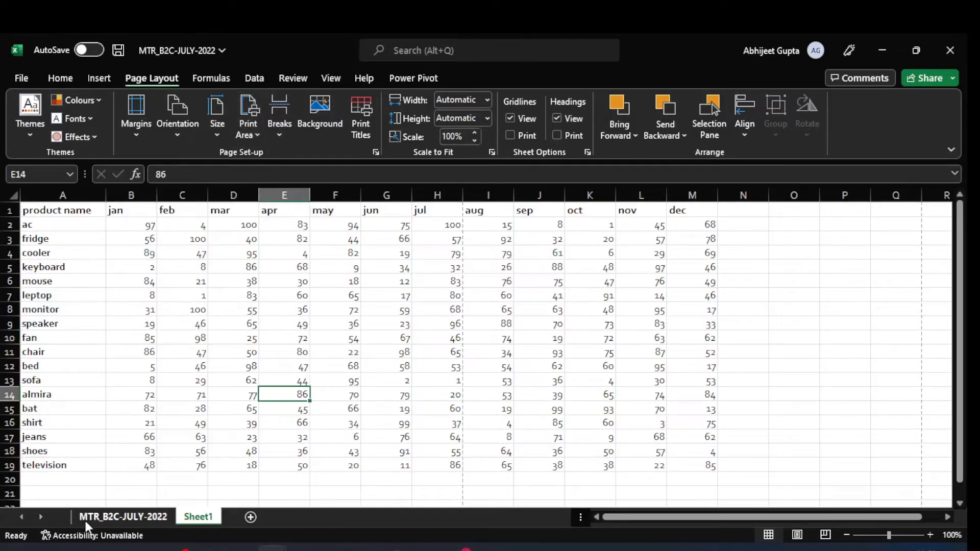
key(ctrl+p)
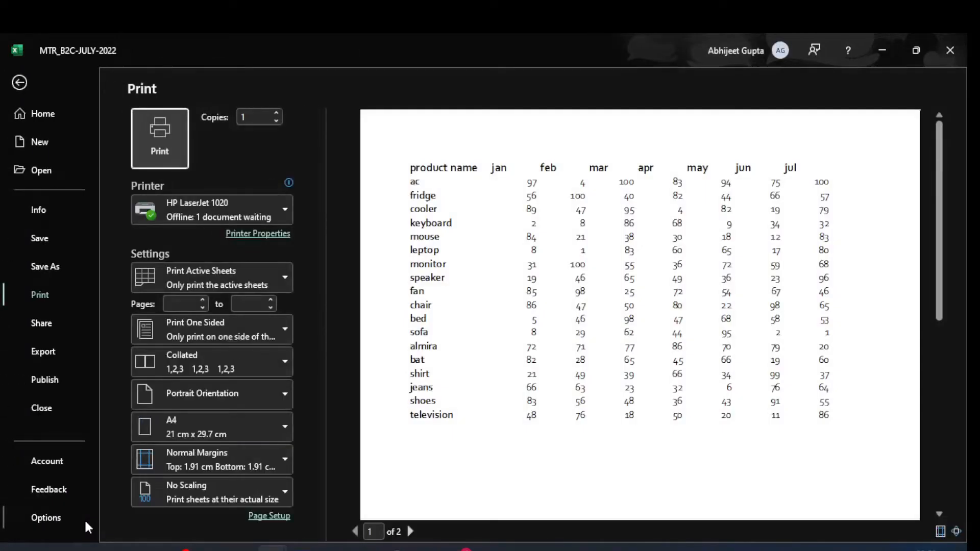
key(Escape)
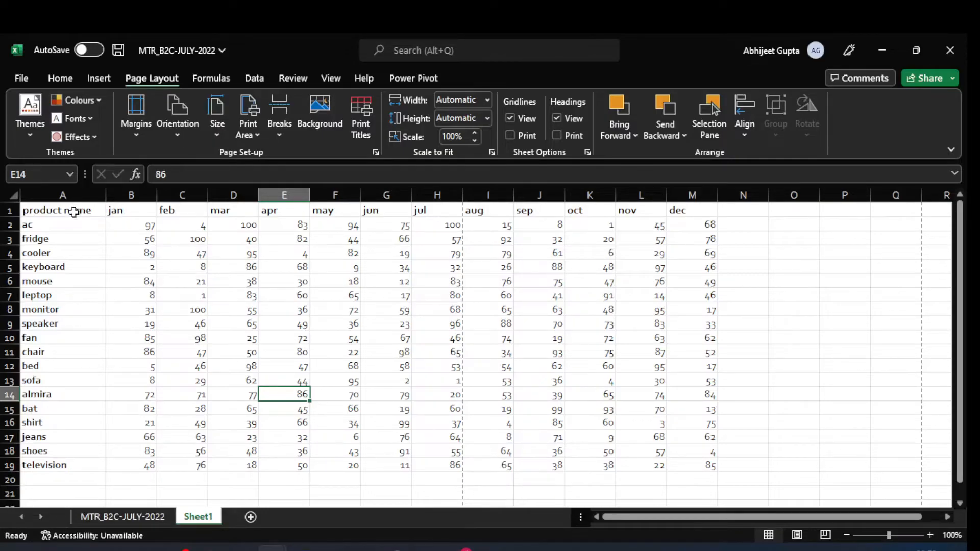
Step: Set the range F8:L15 in the middle of the table as the print area, preview the printout and return to the sheet
drag(334, 310, 664, 404)
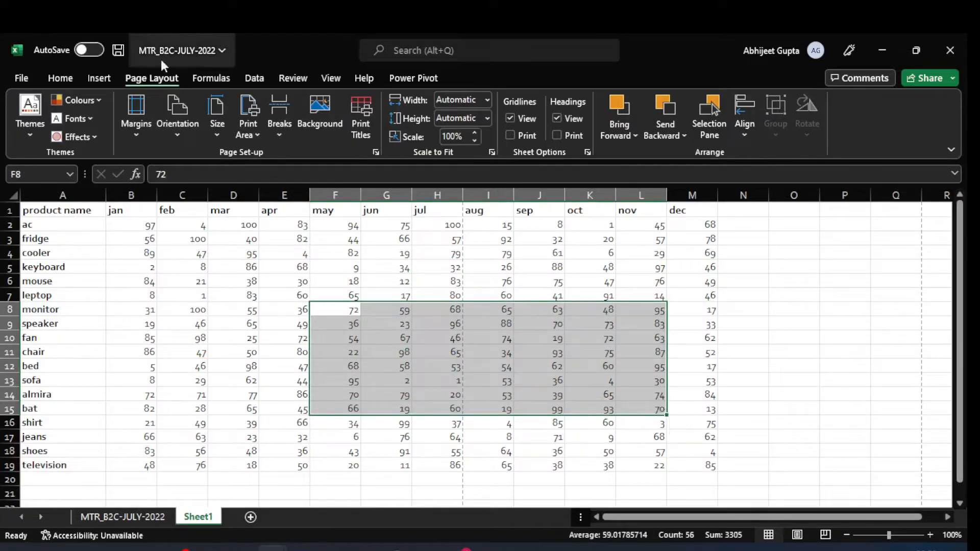
click(255, 135)
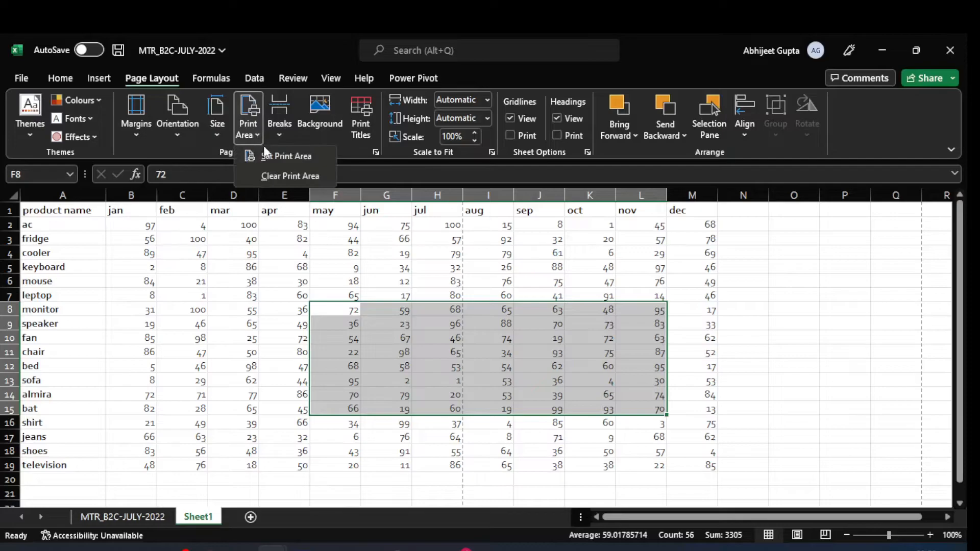
click(285, 157)
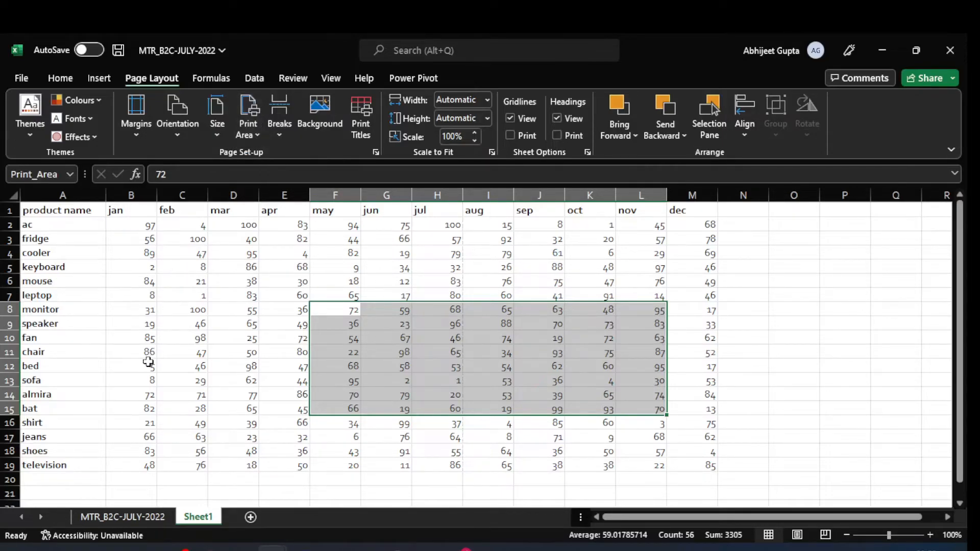
click(128, 389)
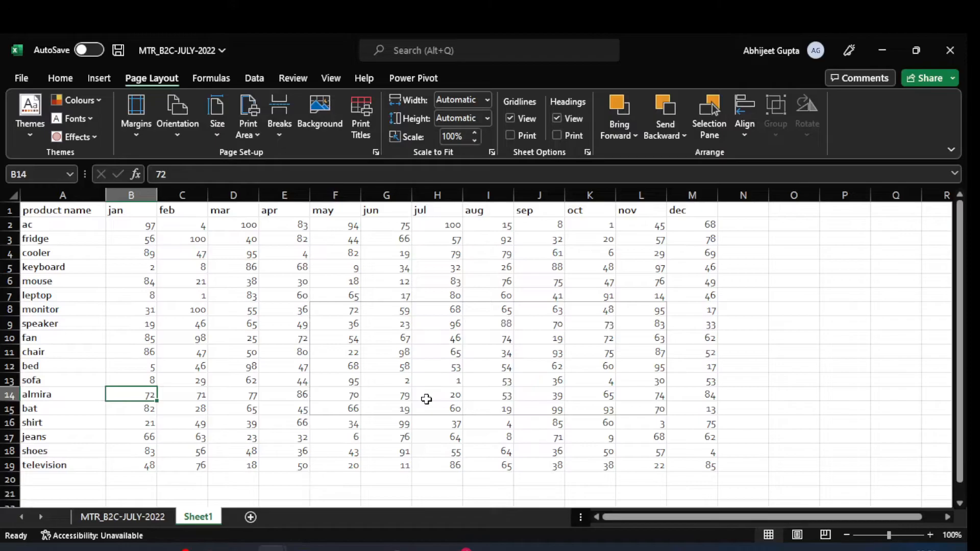
key(ctrl+p)
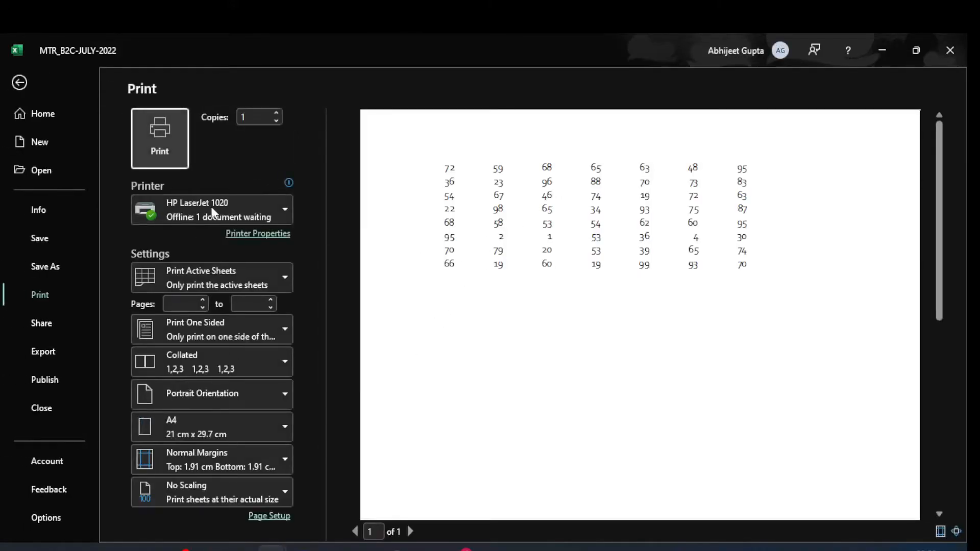
click(19, 83)
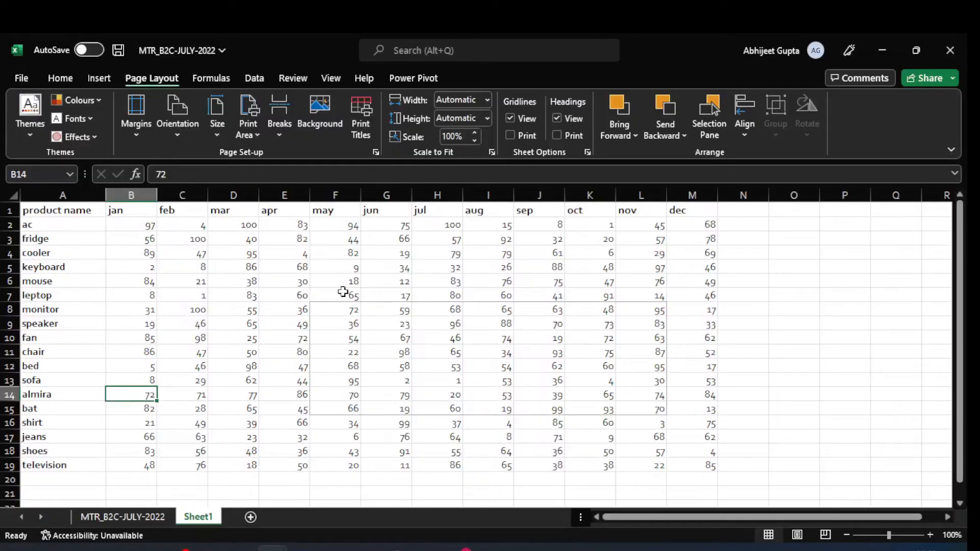
Step: Clear the print area around F8:L15 and select cell D9
click(349, 335)
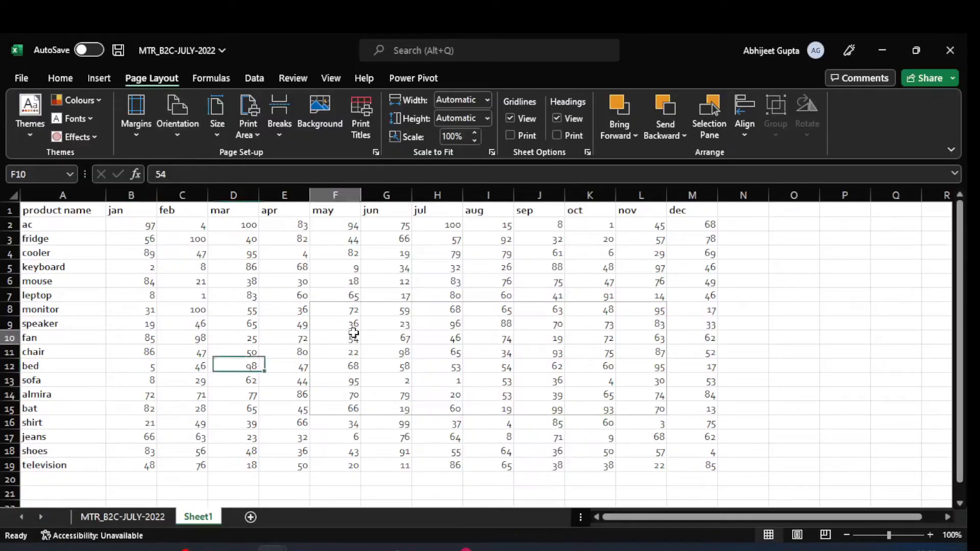
click(335, 311)
click(391, 310)
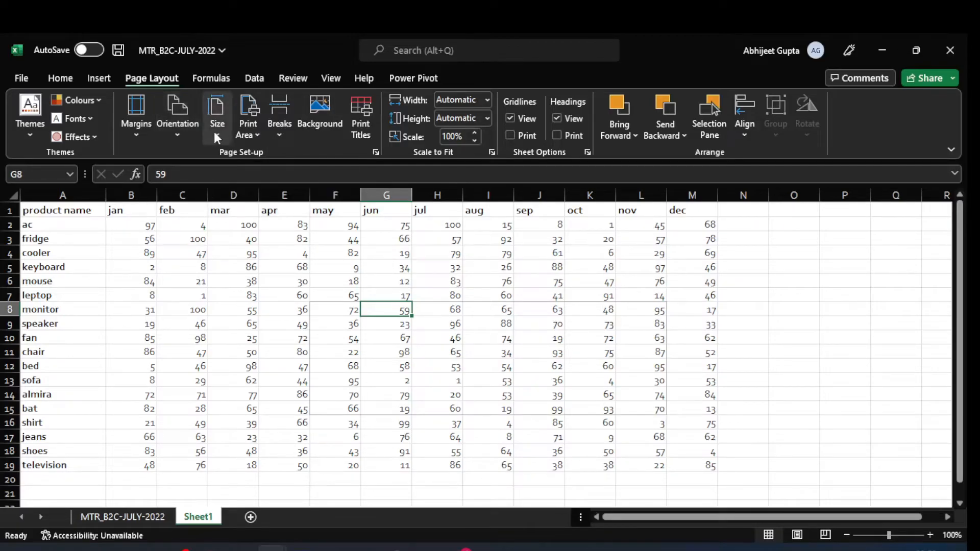
click(245, 137)
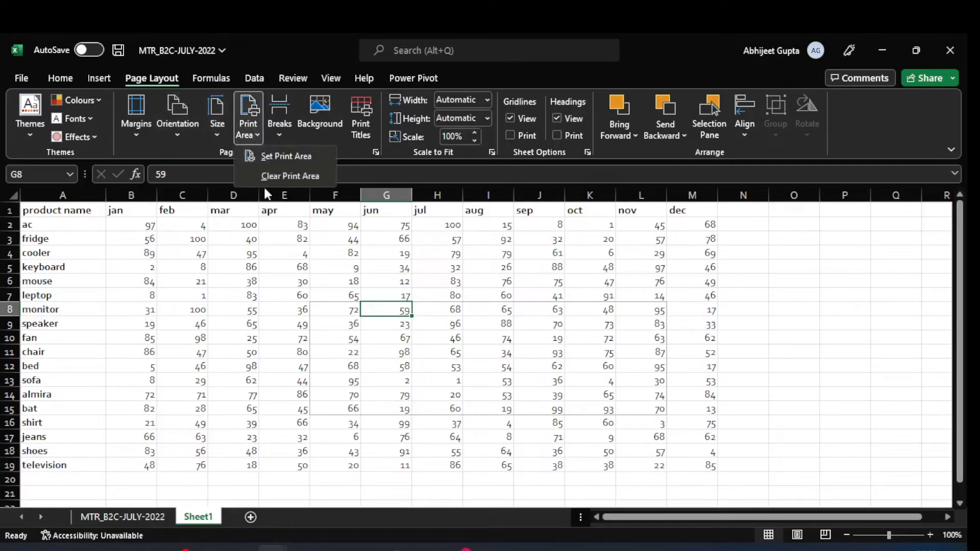
click(301, 176)
click(219, 320)
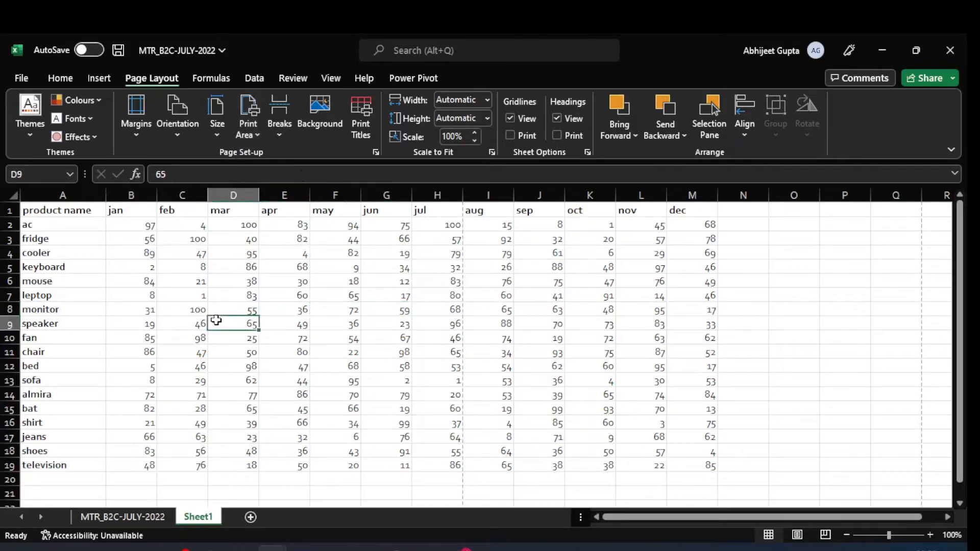
Step: Set the range A1:M4, from the header row through the cooler row, as the print area
click(82, 252)
drag(56, 210, 257, 242)
click(11, 437)
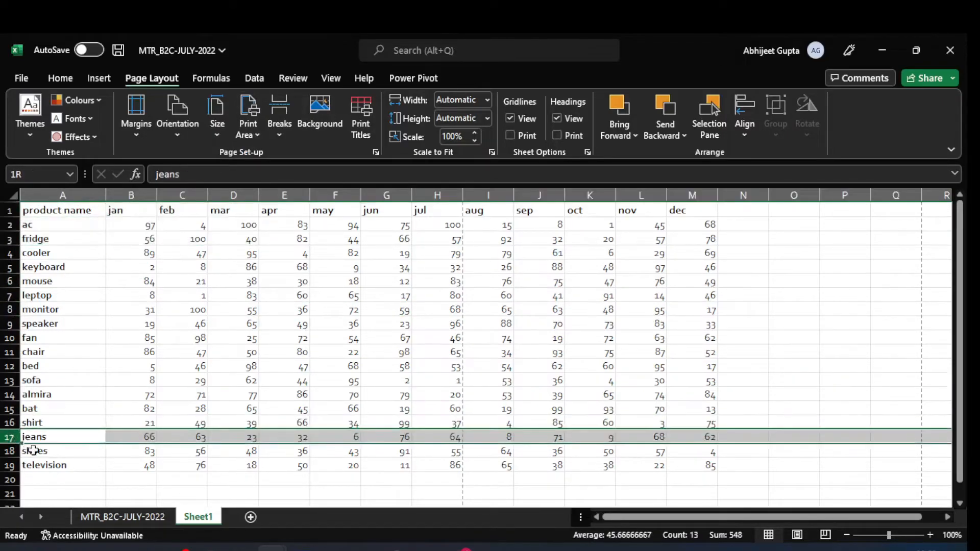
drag(31, 449, 87, 465)
click(33, 239)
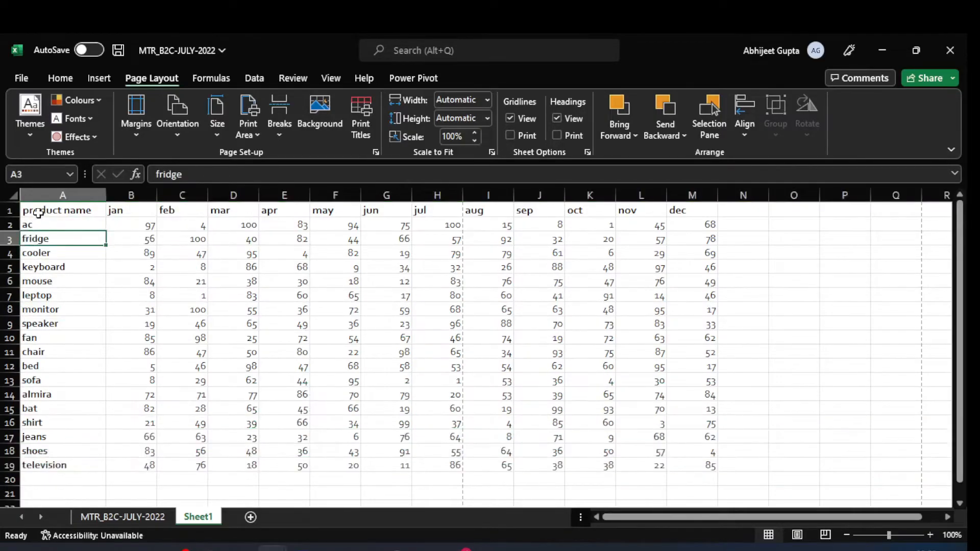
drag(44, 210, 674, 248)
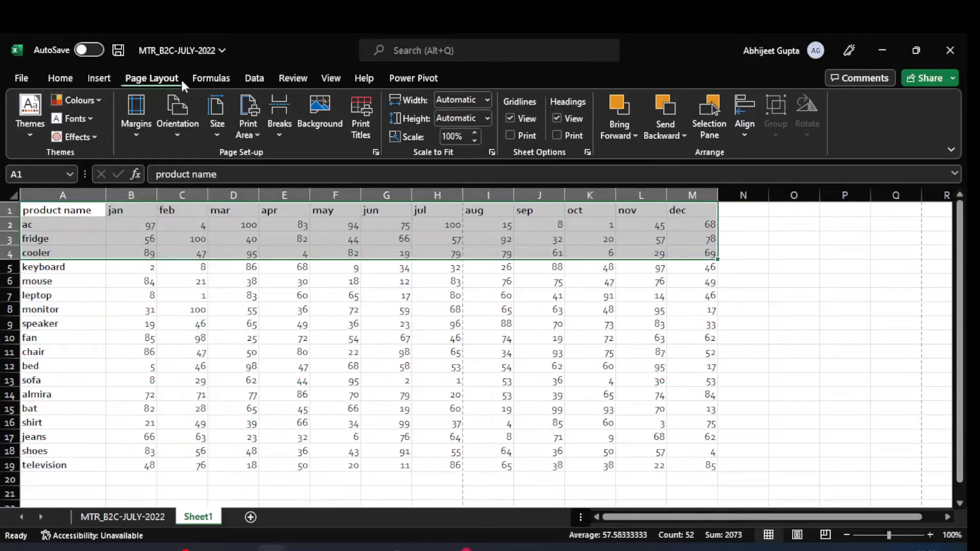
click(258, 134)
click(276, 154)
Step: Add the range A16:M19, from the shirt row through the television row, to the existing print area
drag(50, 422, 712, 464)
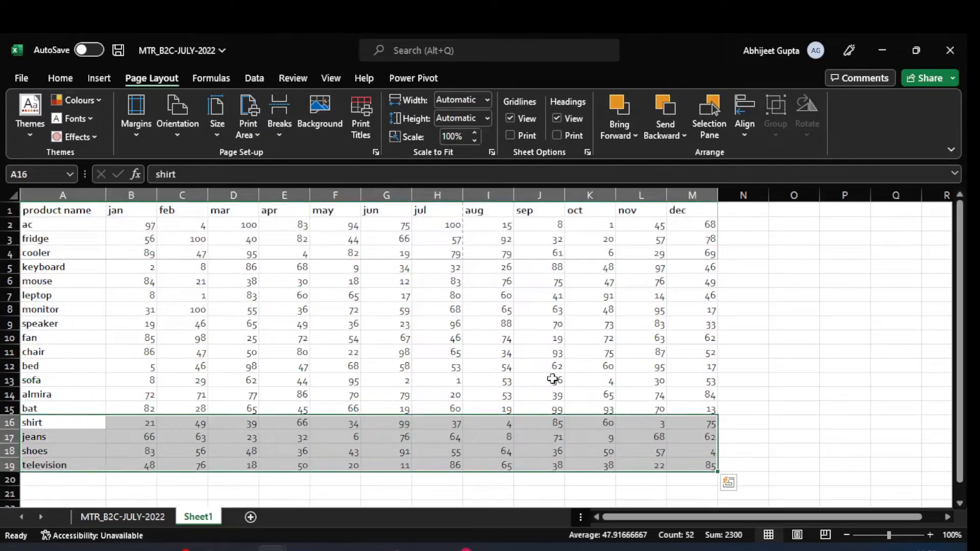
click(255, 135)
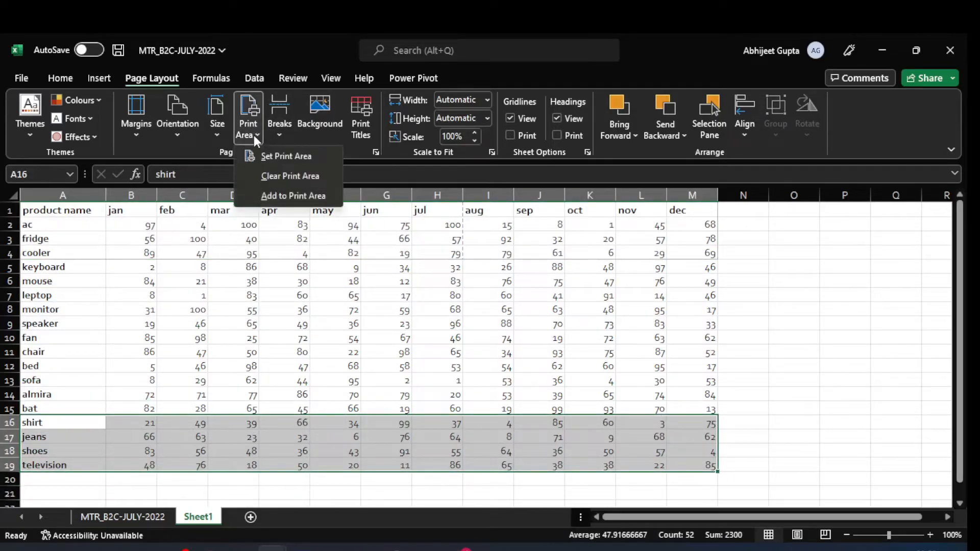
click(305, 196)
click(337, 375)
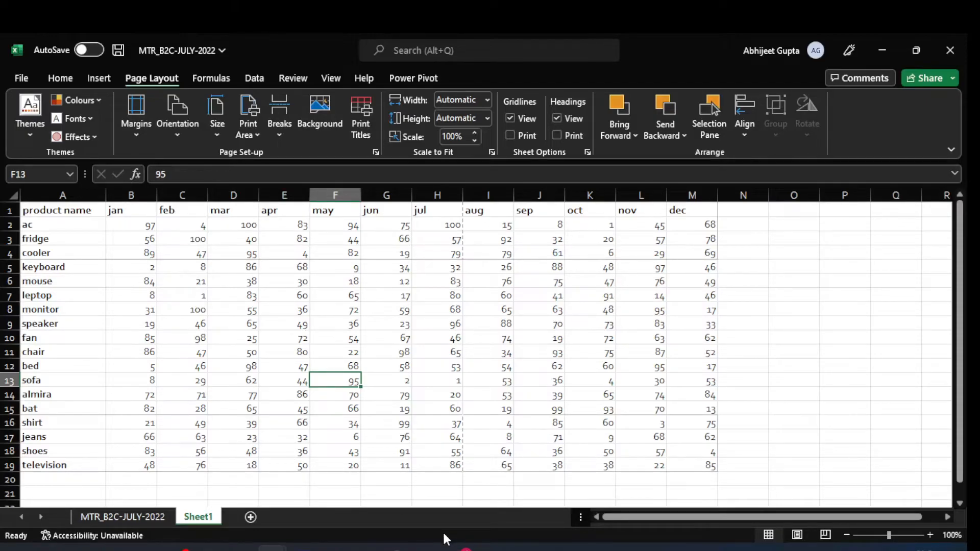
Step: Preview the printout of both print areas, page through all its pages and return to the sheet without closing the workbook
key(ctrl+p)
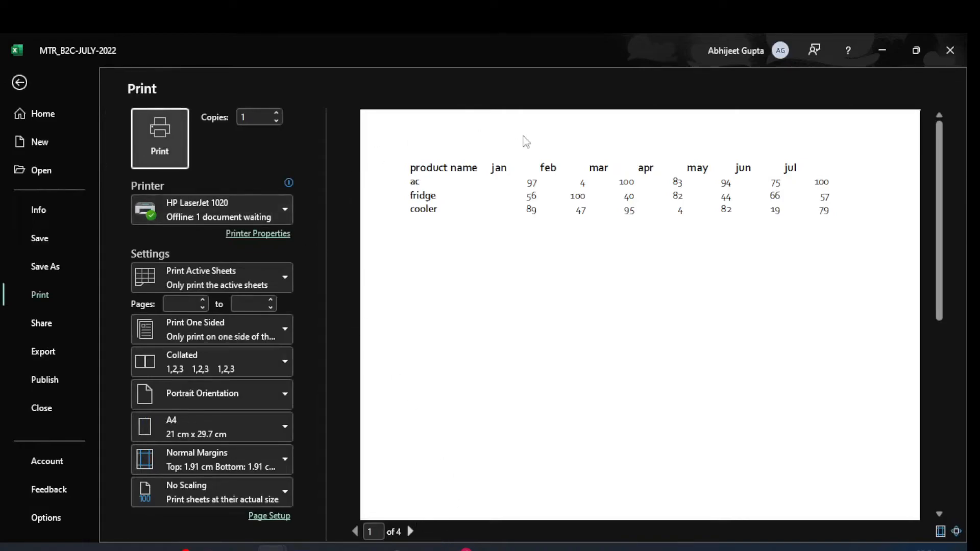
click(410, 531)
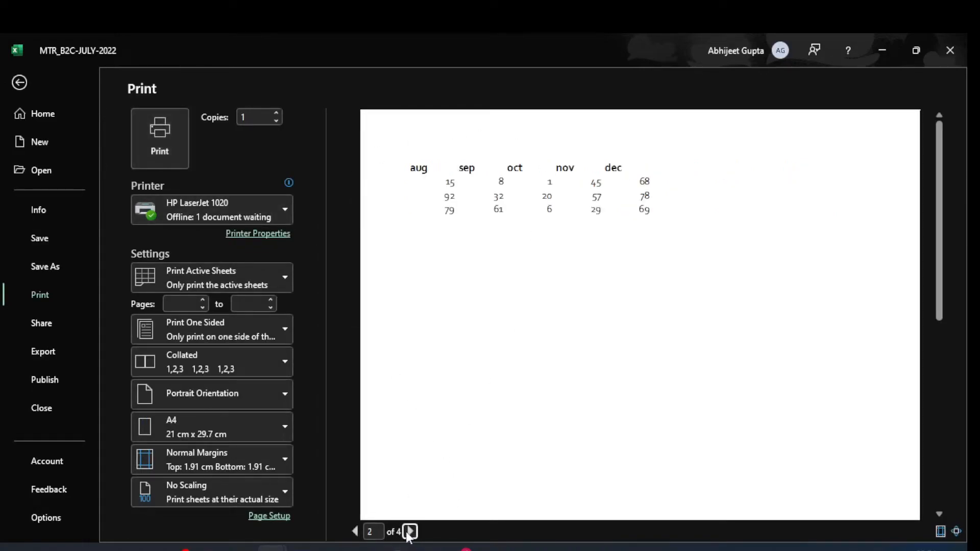
click(354, 531)
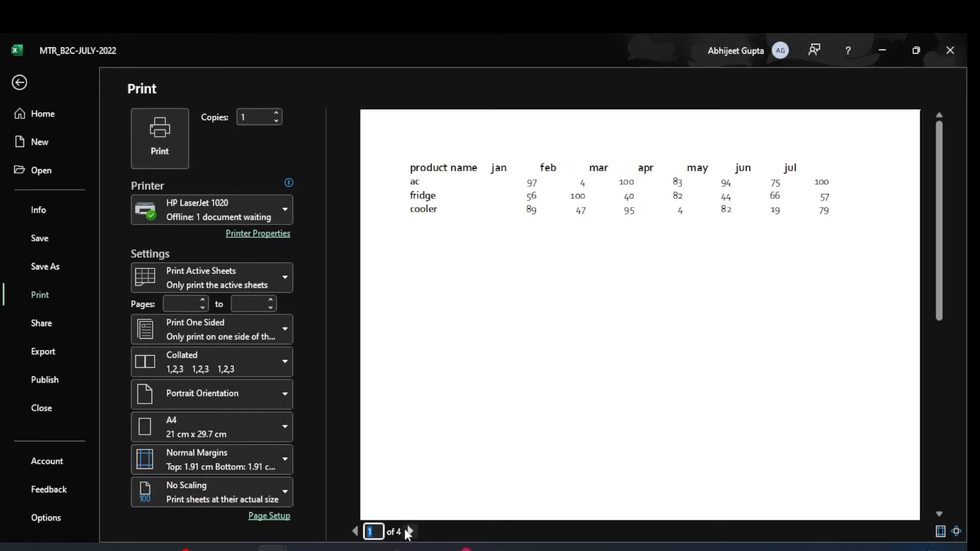
click(409, 531)
click(410, 531)
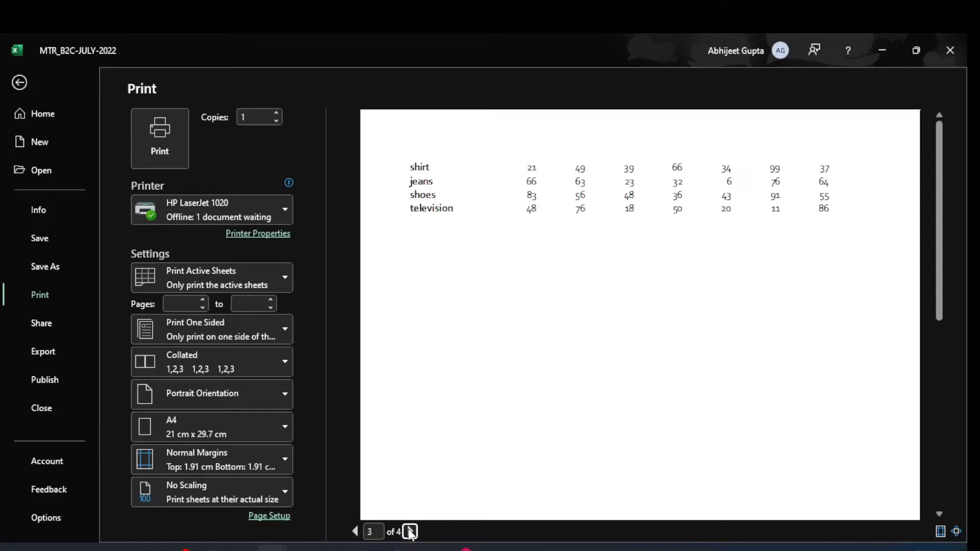
click(410, 531)
click(355, 531)
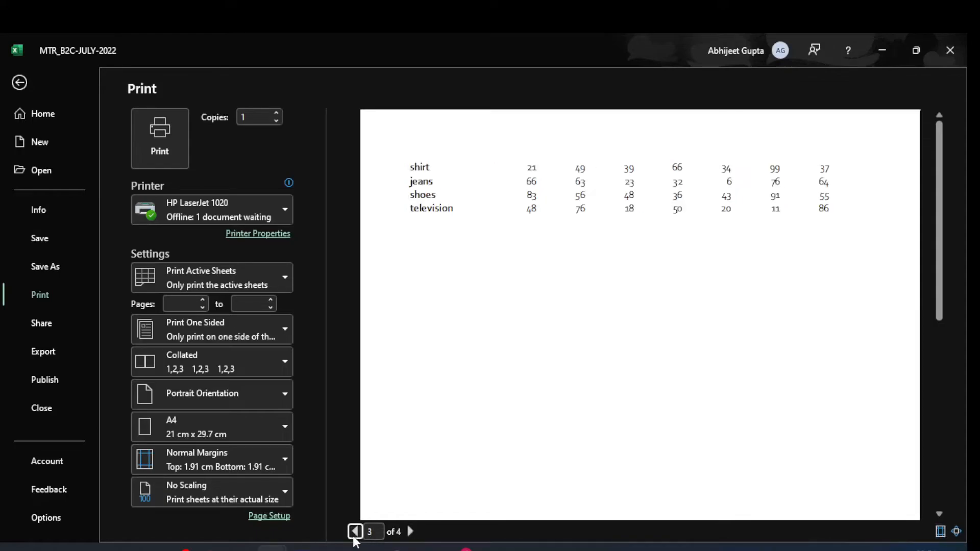
click(950, 50)
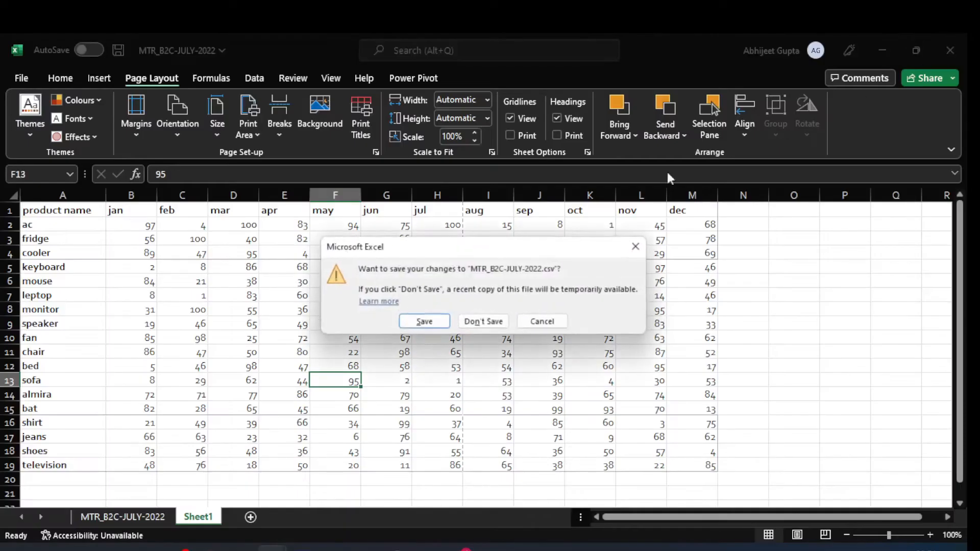
click(541, 322)
click(482, 380)
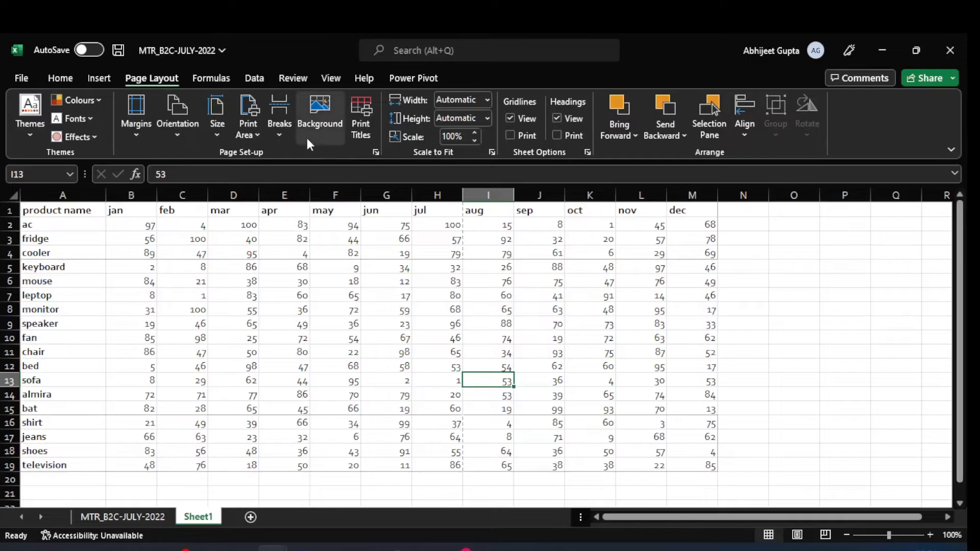
Step: Clear the print areas from the product table sheet and select cell G12
click(255, 131)
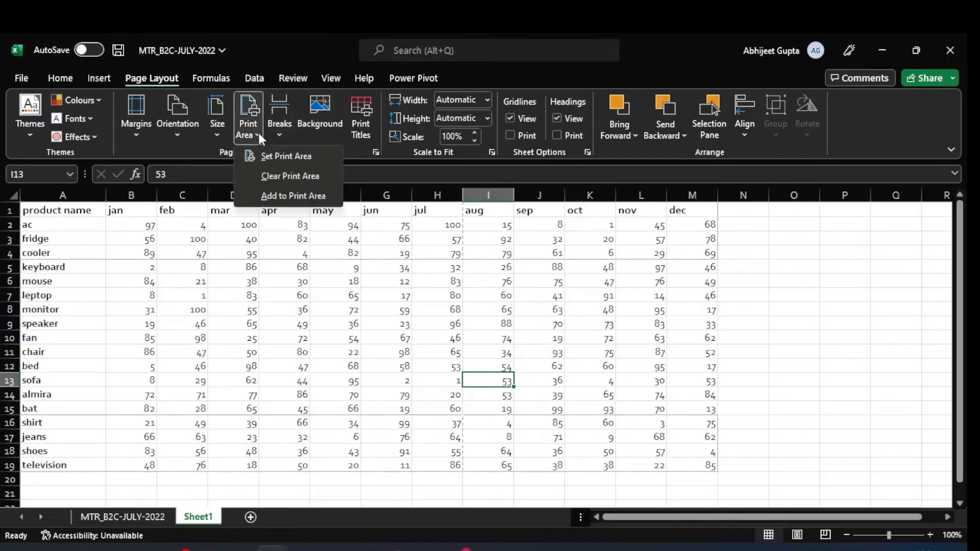
click(296, 175)
click(335, 295)
click(369, 361)
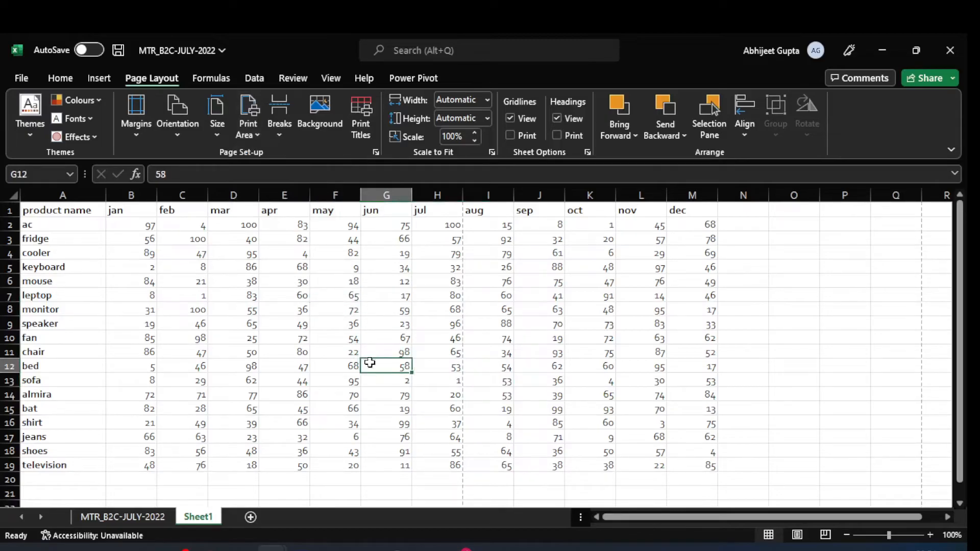
Step: Preview the printout of the full table, page forward and back through it, and return to the sheet
key(ctrl+p)
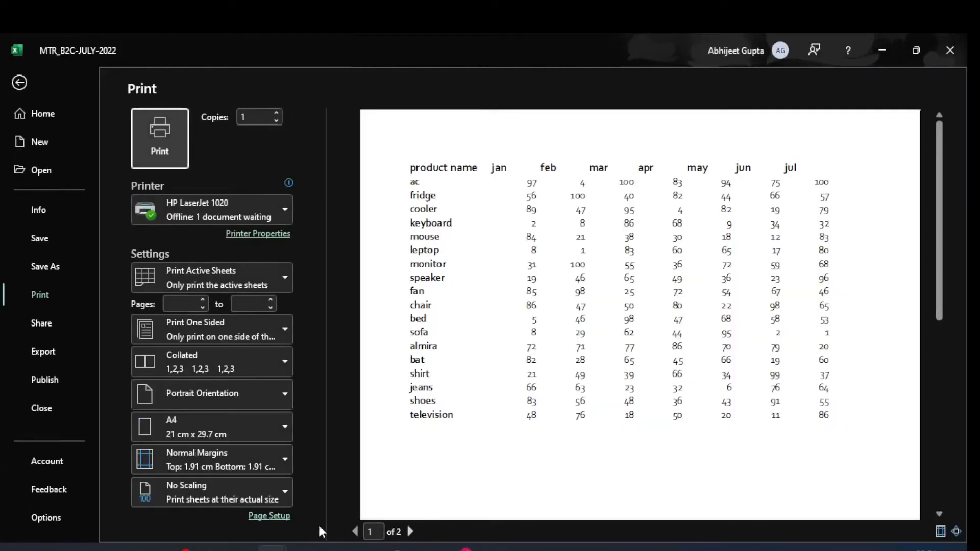
click(409, 531)
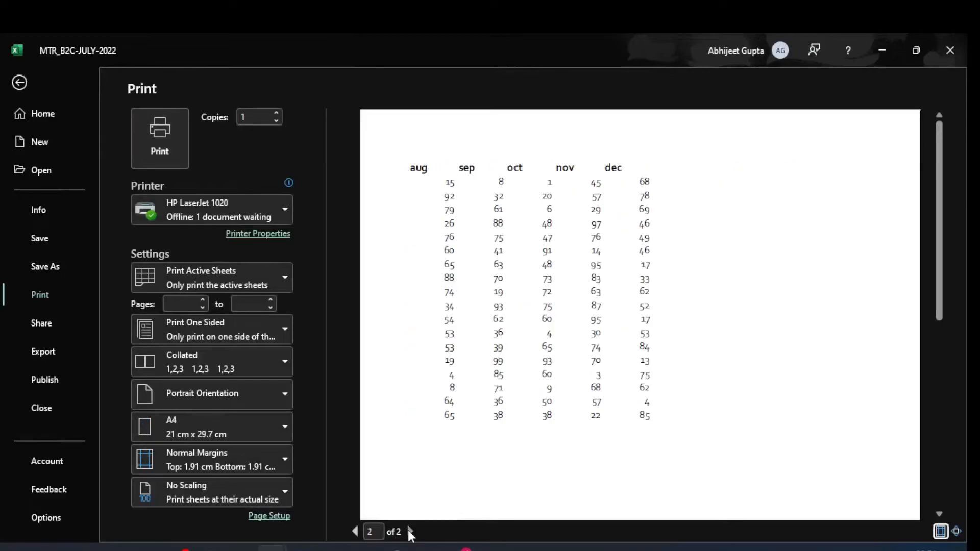
key(Tab)
click(354, 531)
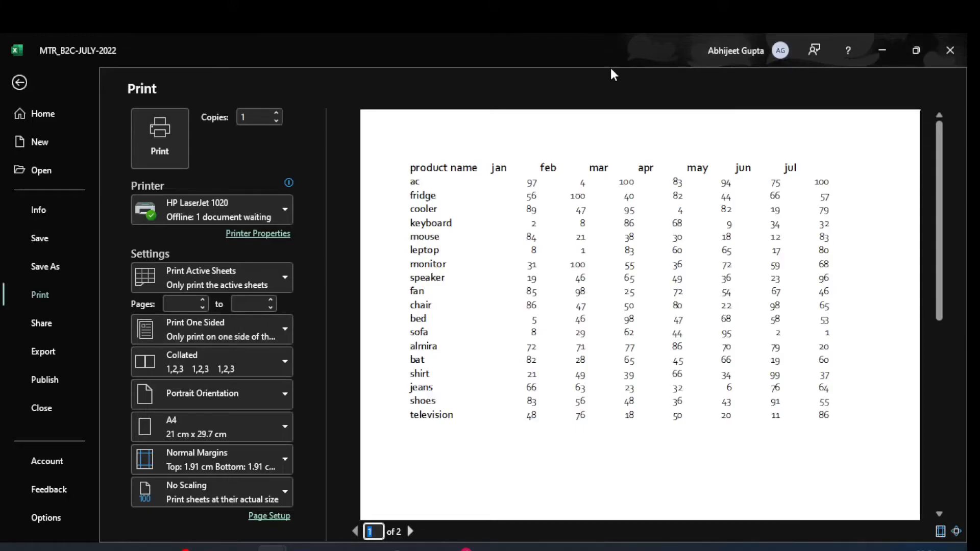
key(Escape)
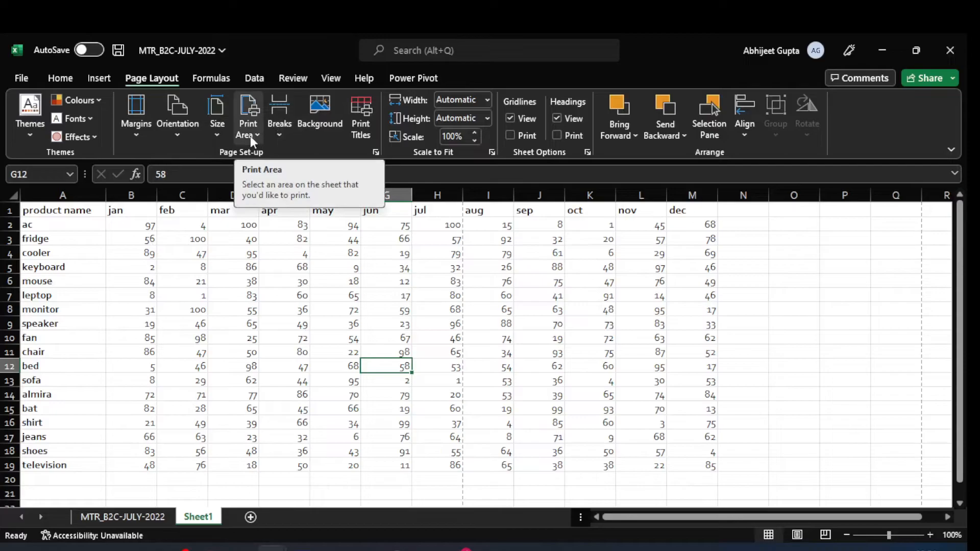
click(280, 137)
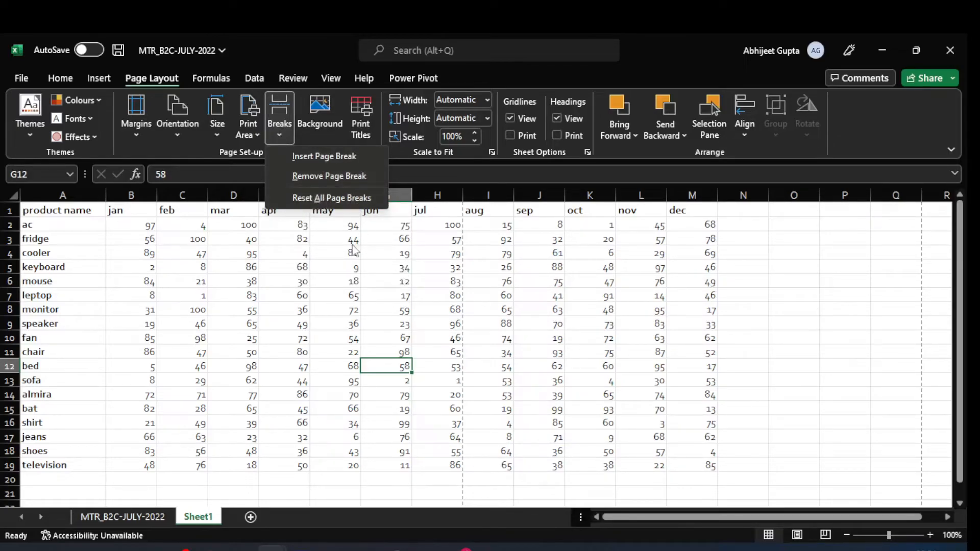
click(298, 176)
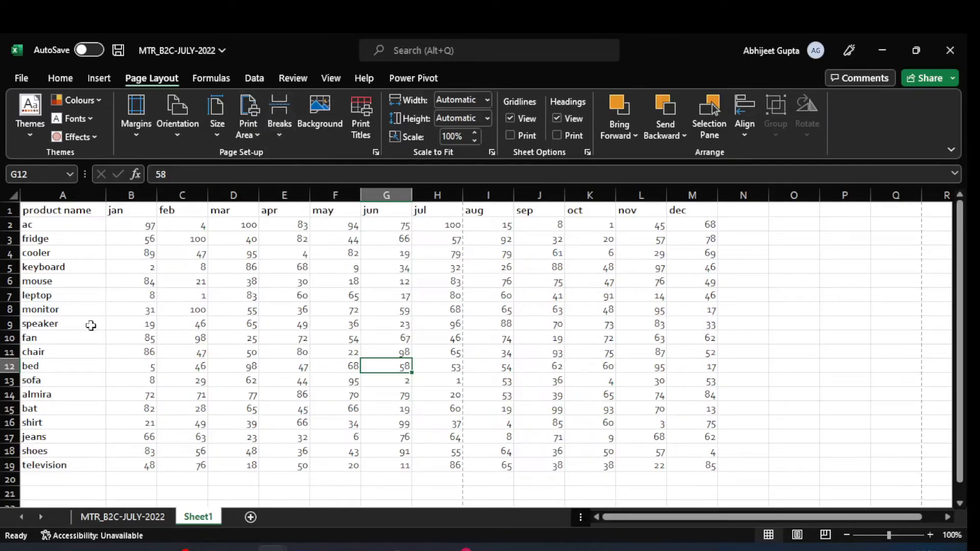
click(10, 326)
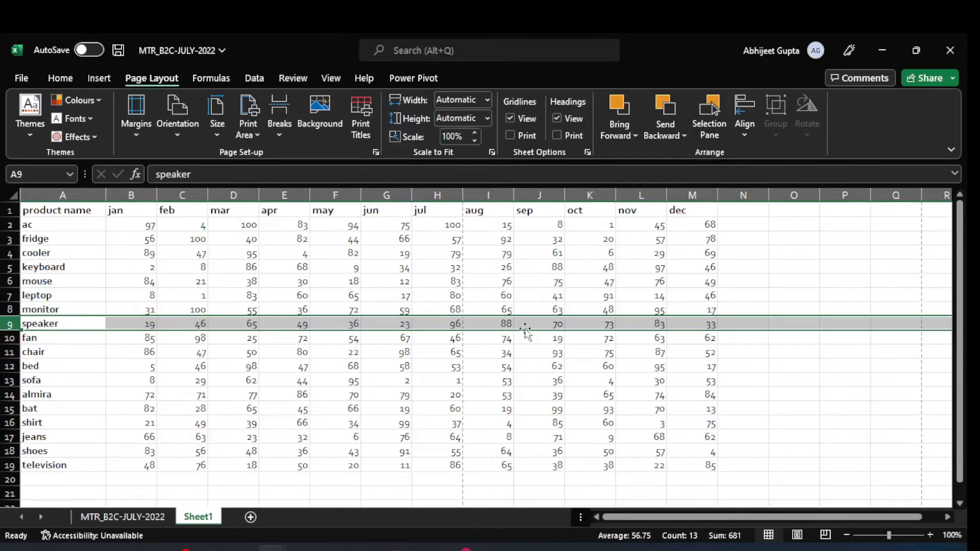
click(422, 389)
click(488, 269)
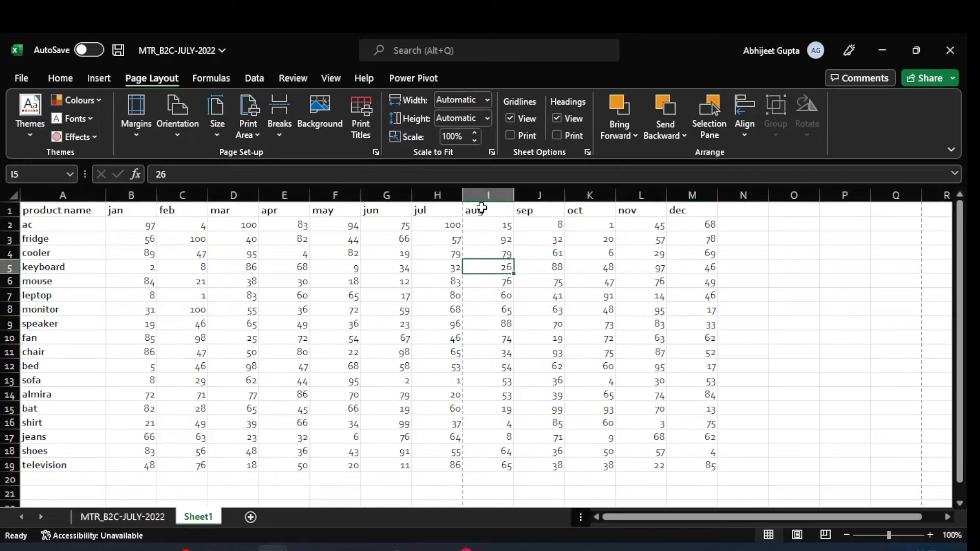
click(478, 211)
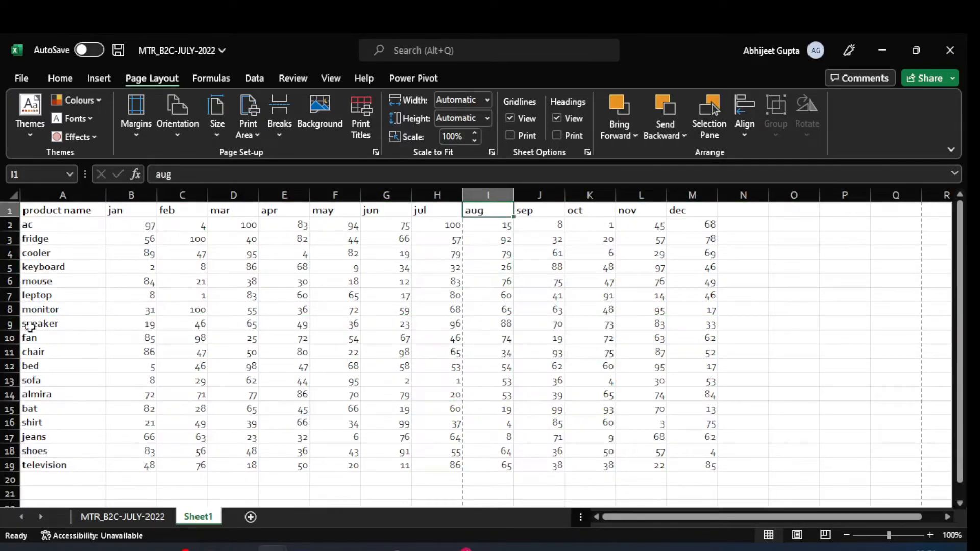
Step: Insert a page break above row 9, the speaker row, and select cell D12
click(5, 324)
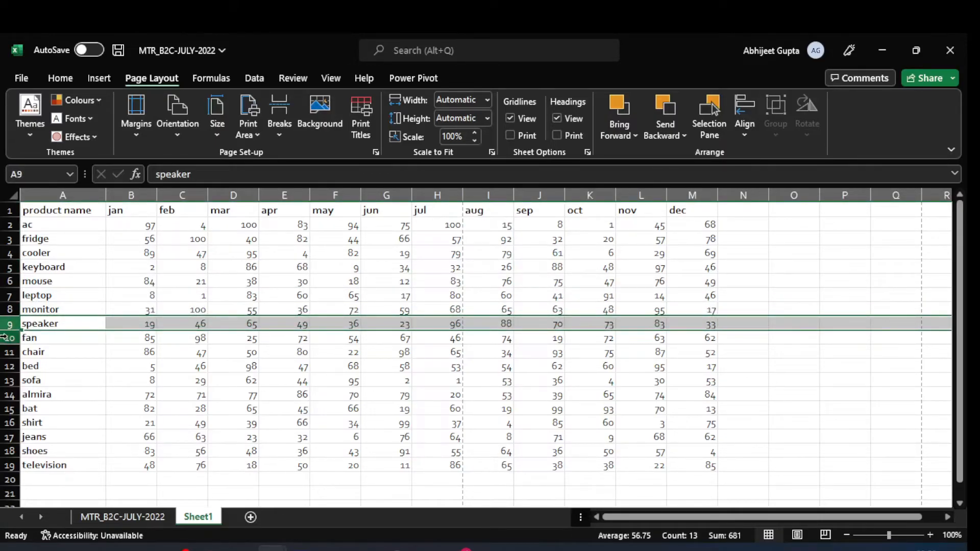
click(6, 337)
click(5, 324)
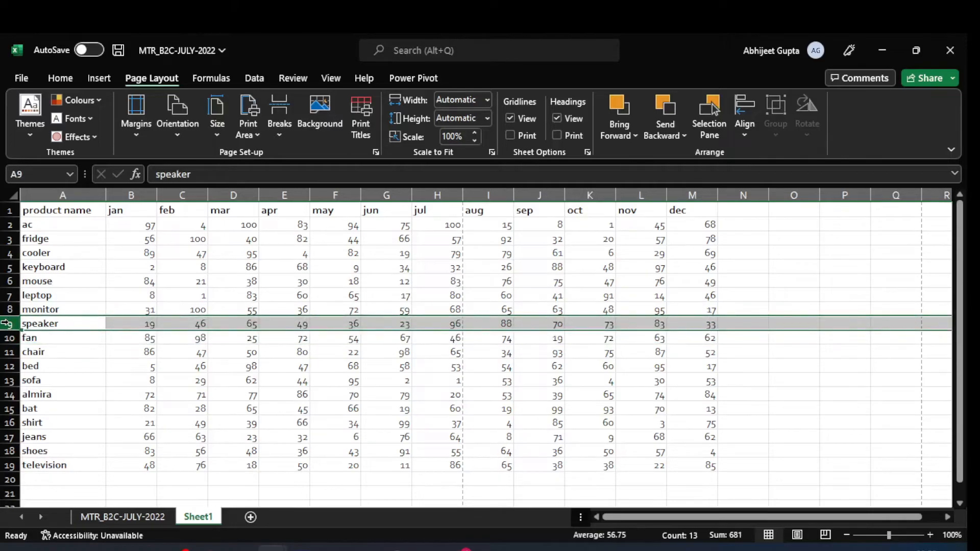
click(282, 134)
click(320, 157)
click(212, 365)
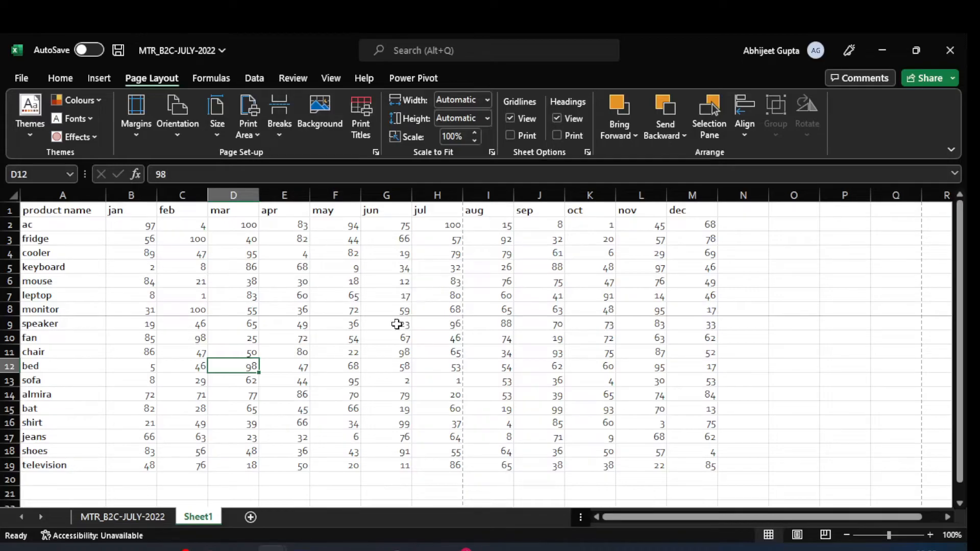
Step: Highlight each page's block of the table in turn: A1:H8, A9:H20, I1:O8 and I9:O19
click(332, 250)
drag(71, 210, 454, 309)
click(370, 364)
drag(60, 324, 459, 482)
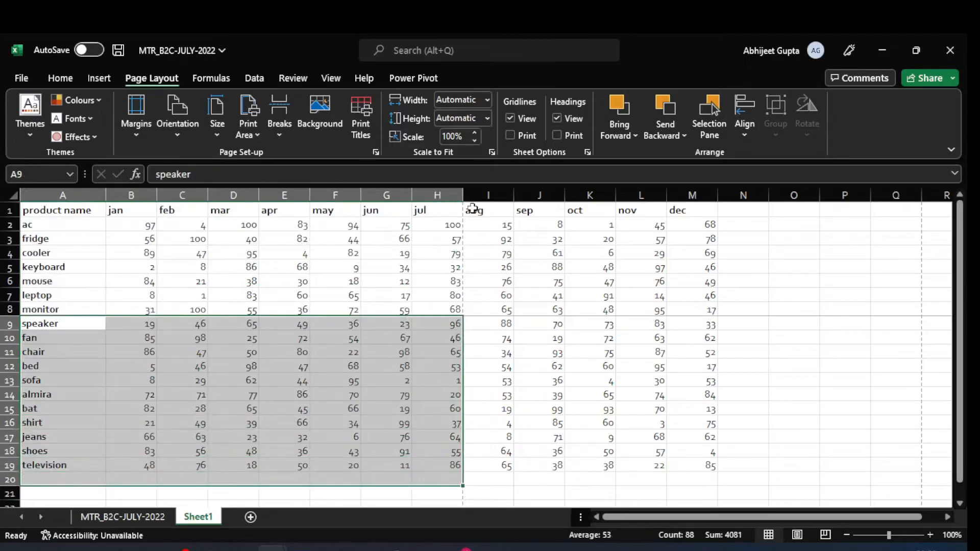
drag(472, 208, 796, 309)
drag(484, 324, 796, 466)
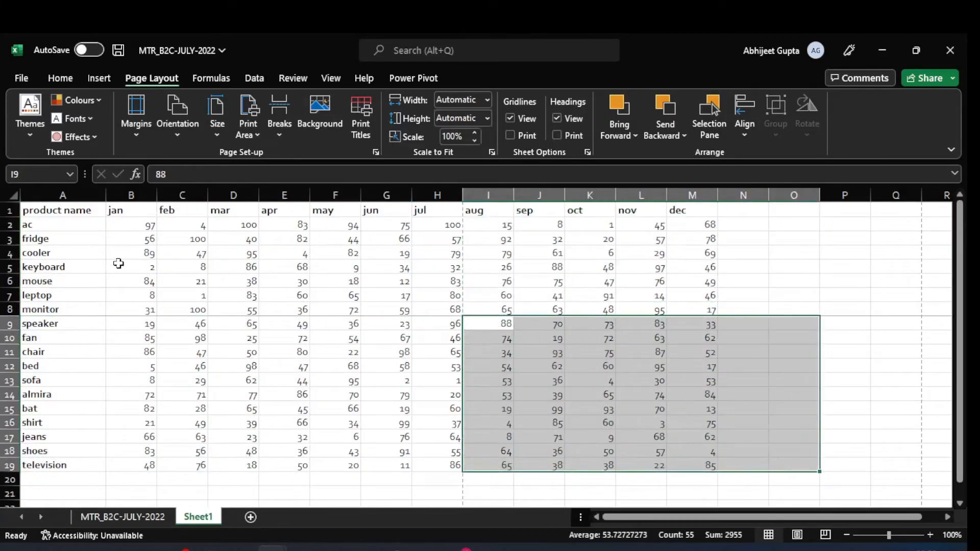
click(295, 294)
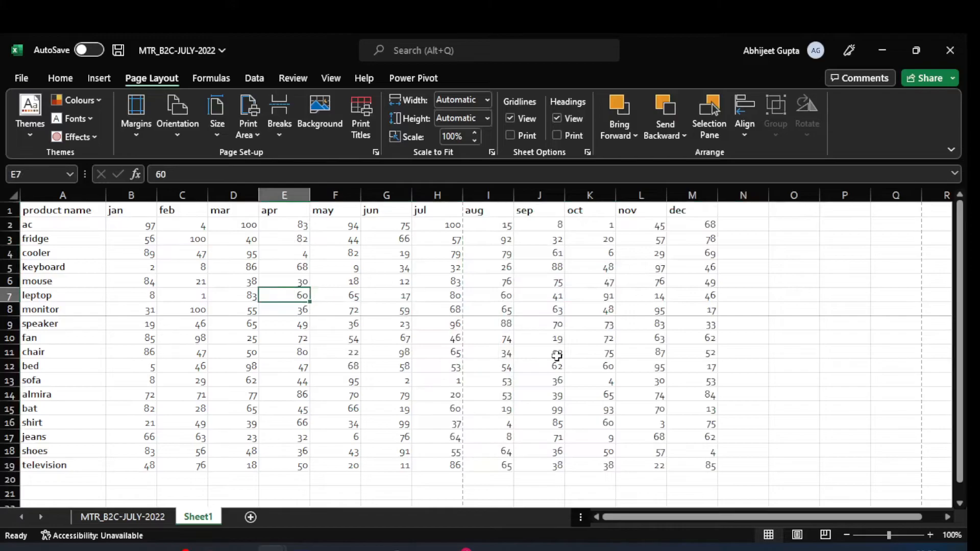
Step: Preview the printout with the break above the speaker row, page through to the last page and return to the sheet
key(ctrl+p)
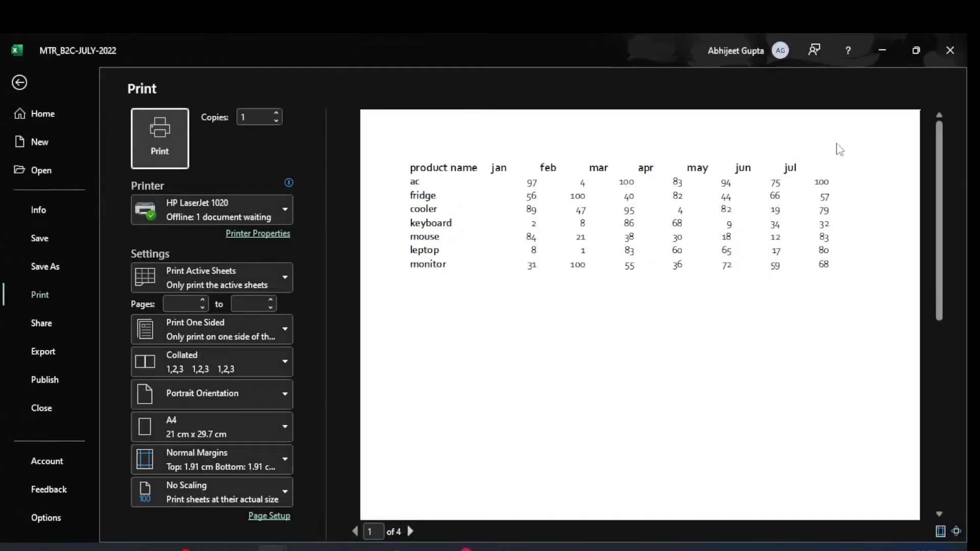
click(411, 531)
click(410, 532)
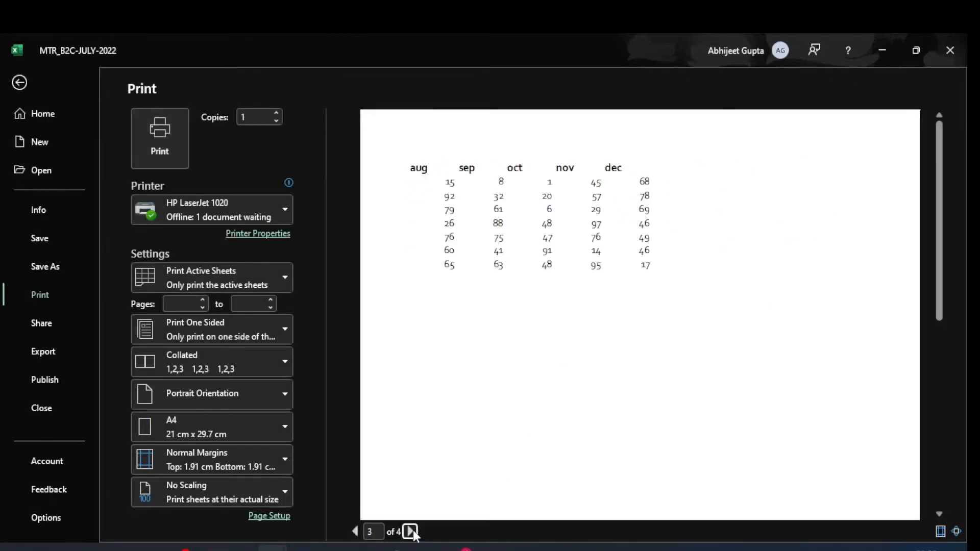
click(411, 531)
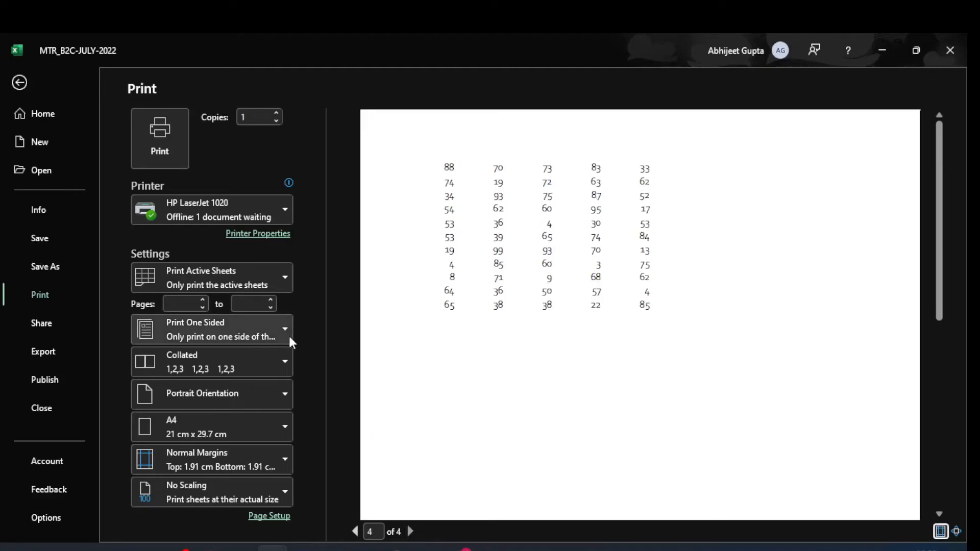
key(Escape)
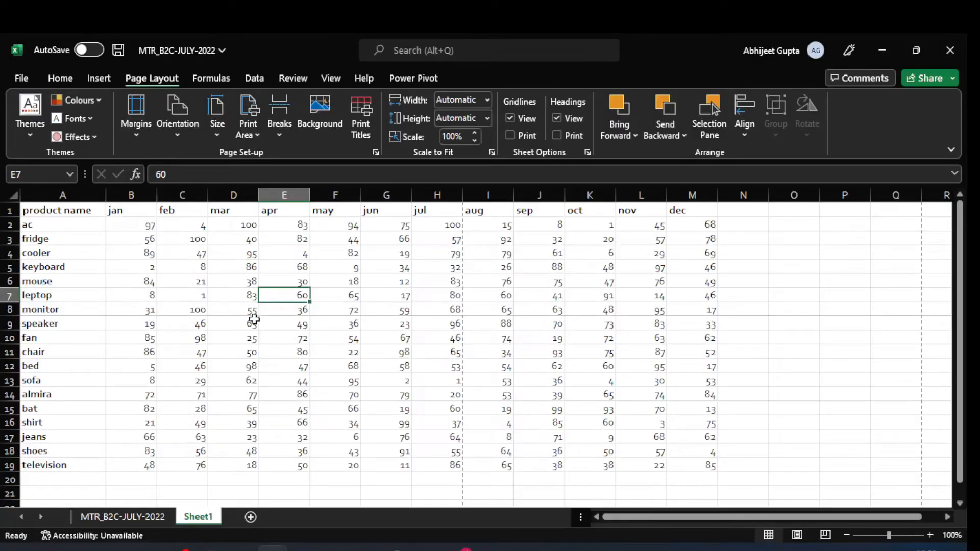
Step: Insert another page break above row 14, the almira row, and select cell C17
click(7, 396)
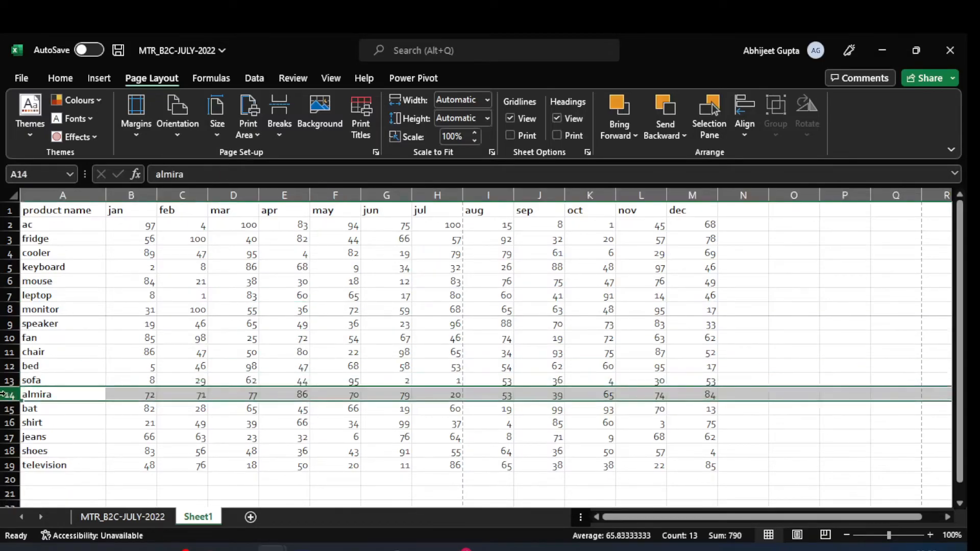
click(286, 135)
click(314, 158)
click(254, 312)
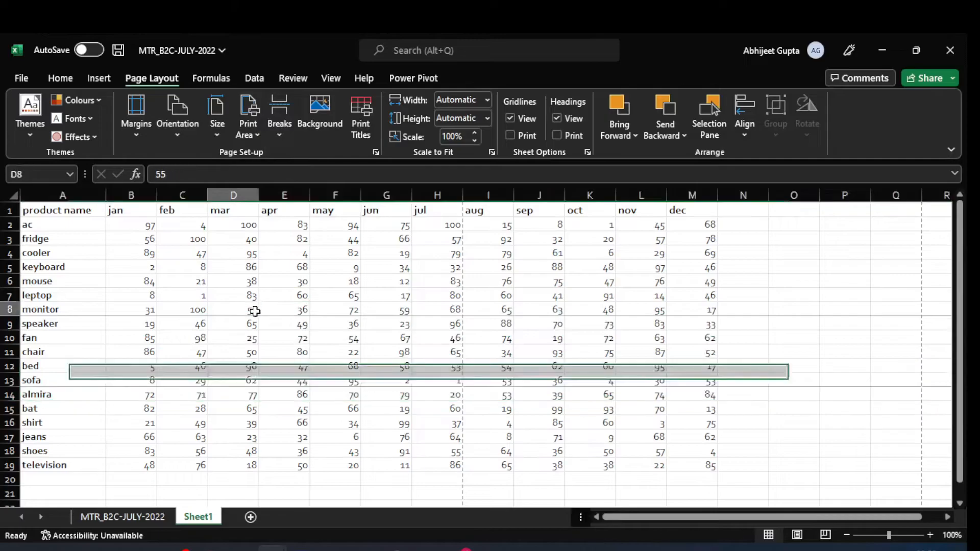
click(173, 375)
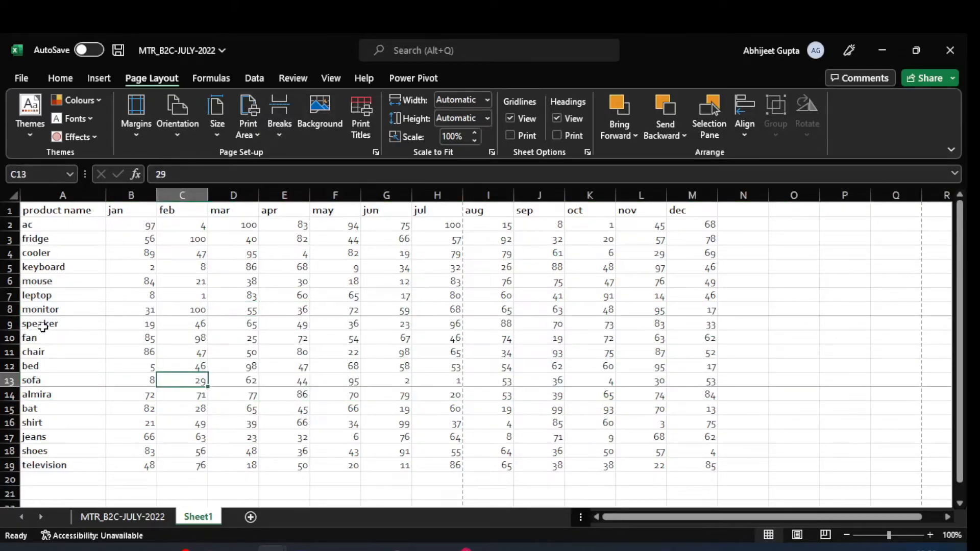
click(84, 264)
click(181, 363)
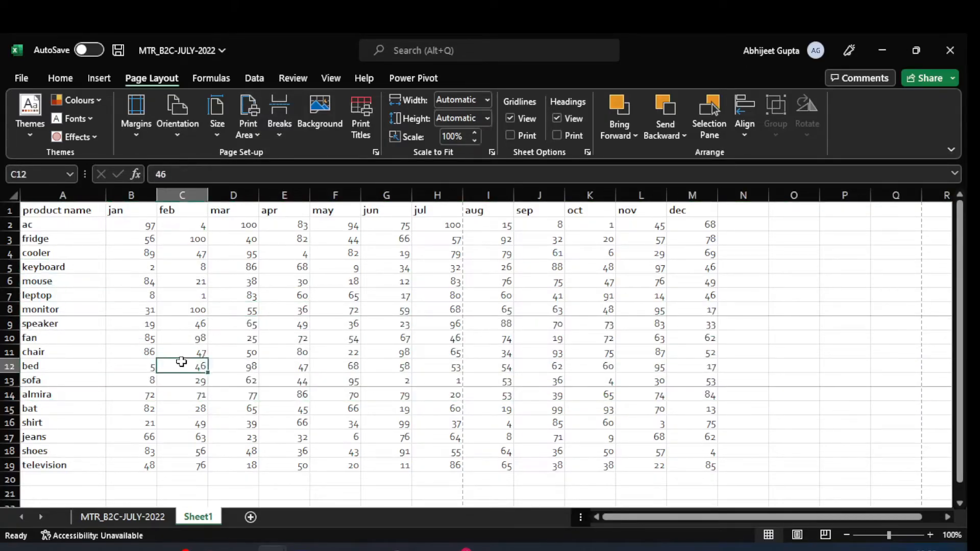
click(205, 437)
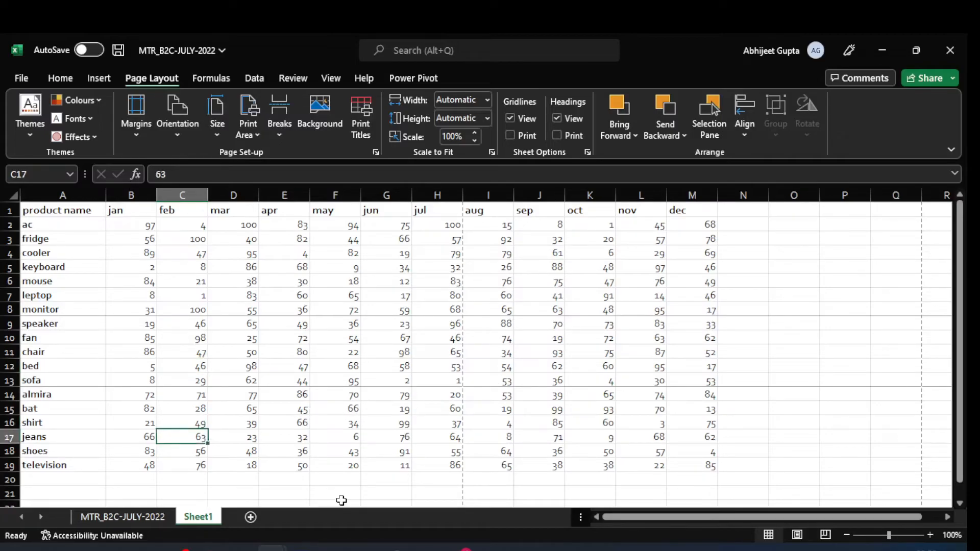
Step: Preview the printout with both row breaks, page forward to page 4 and return to the sheet
key(ctrl+p)
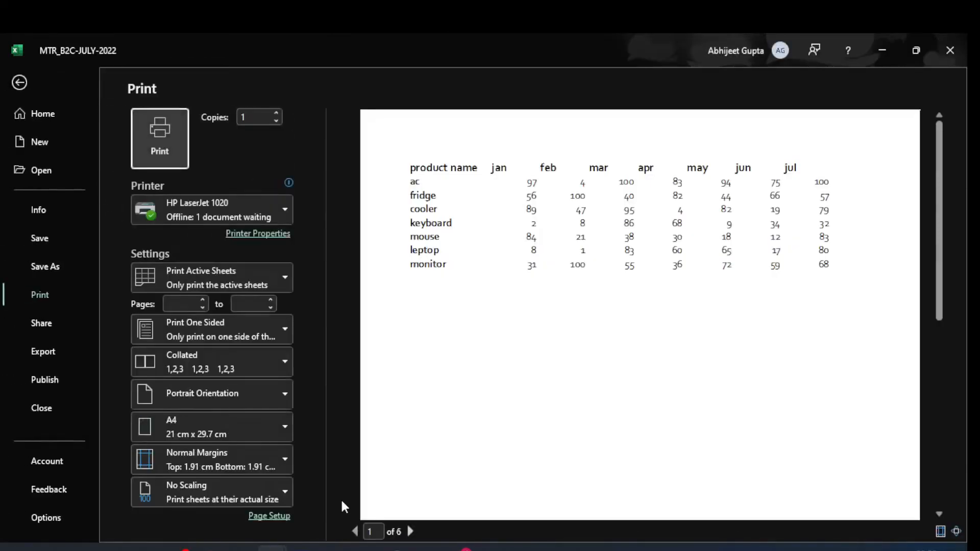
click(411, 533)
click(410, 532)
click(411, 532)
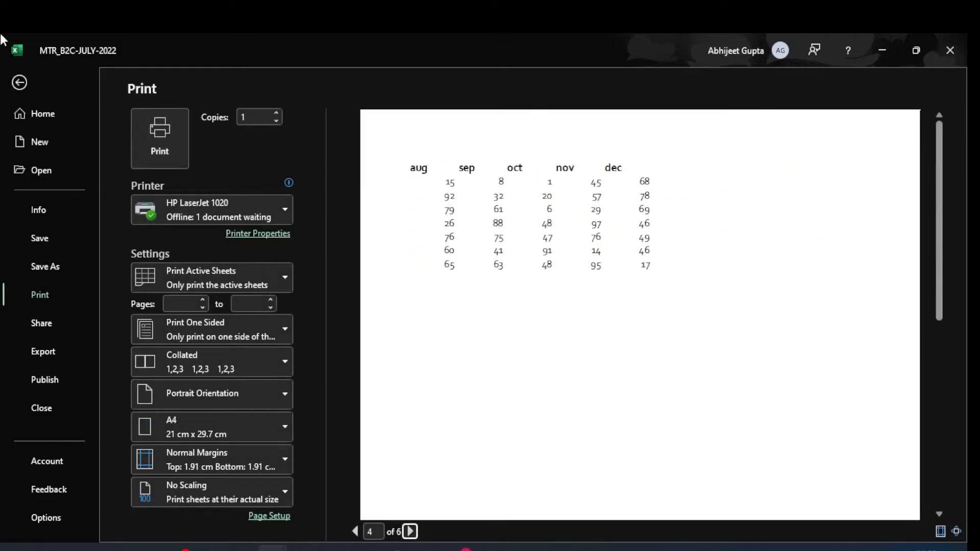
click(19, 82)
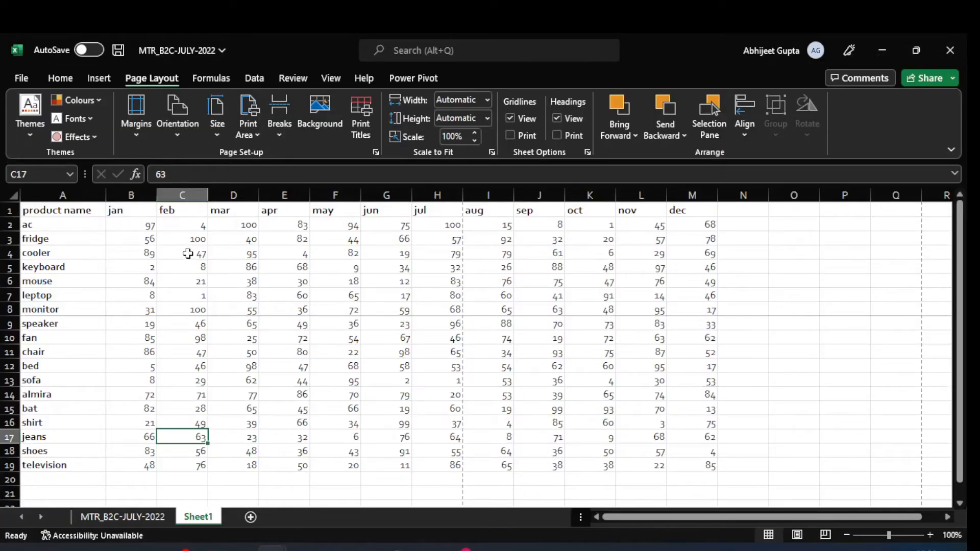
Step: Reset all page breaks on the sheet and select cell E14
click(282, 134)
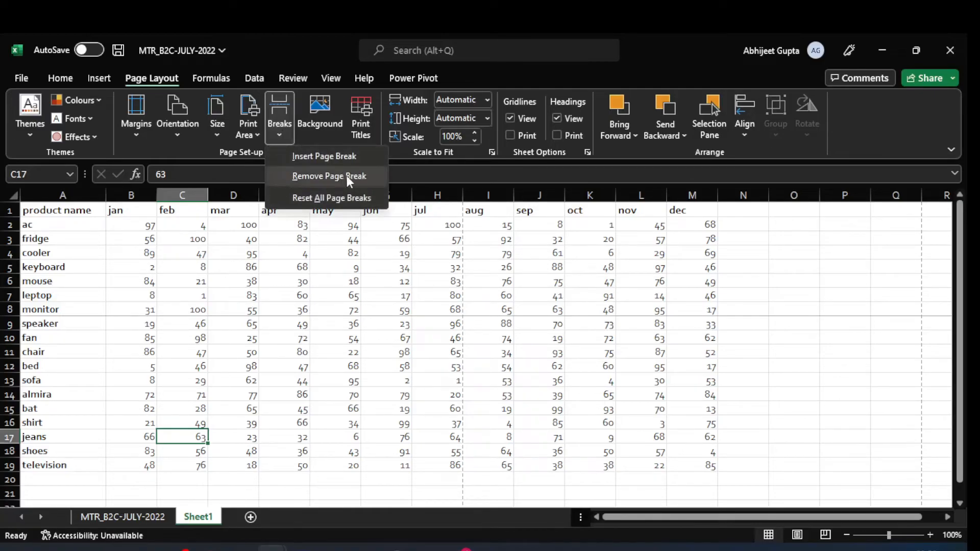
click(336, 204)
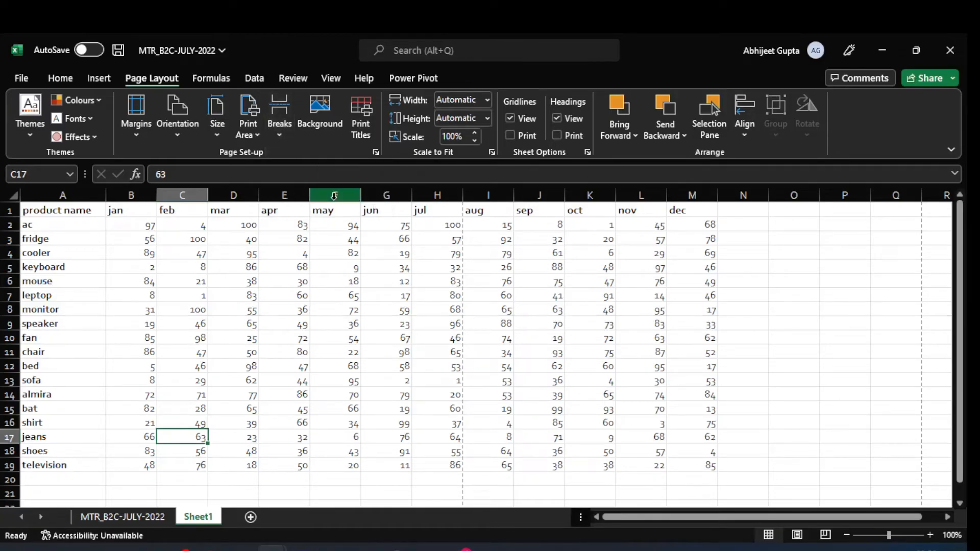
click(295, 394)
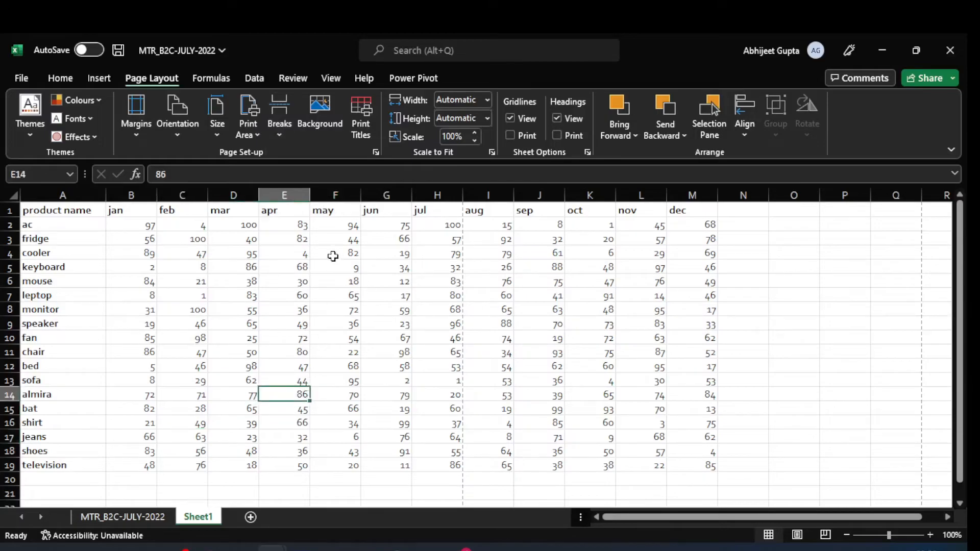
click(279, 130)
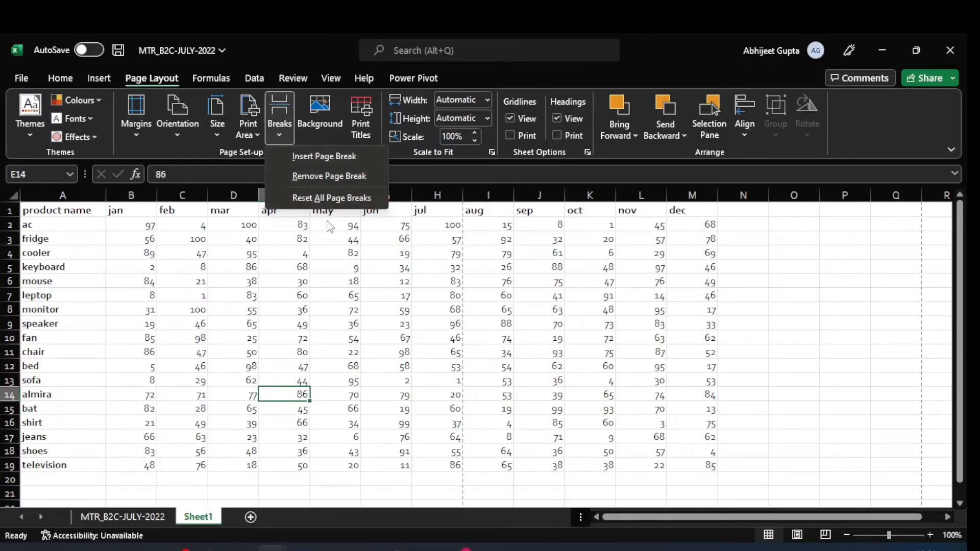
click(324, 278)
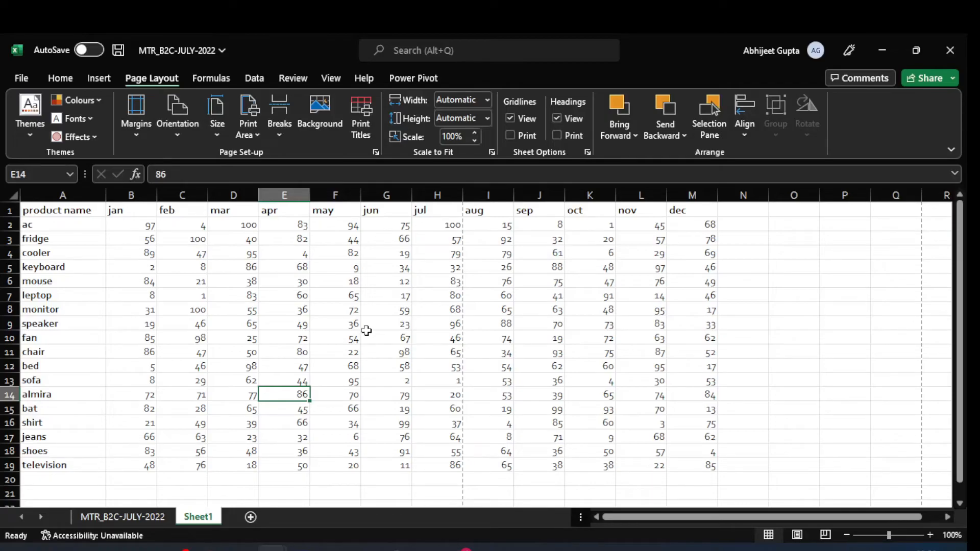
Step: Set the mountain lake picture 15f6a3aac562ee0fadbbad3d4cdf47bc from the Pictures folder as the sheet background
click(330, 109)
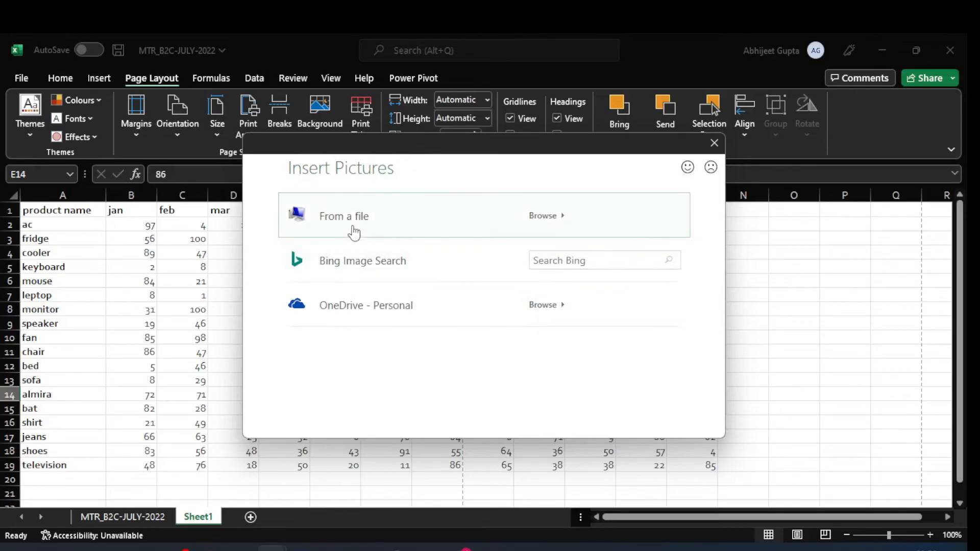
click(352, 225)
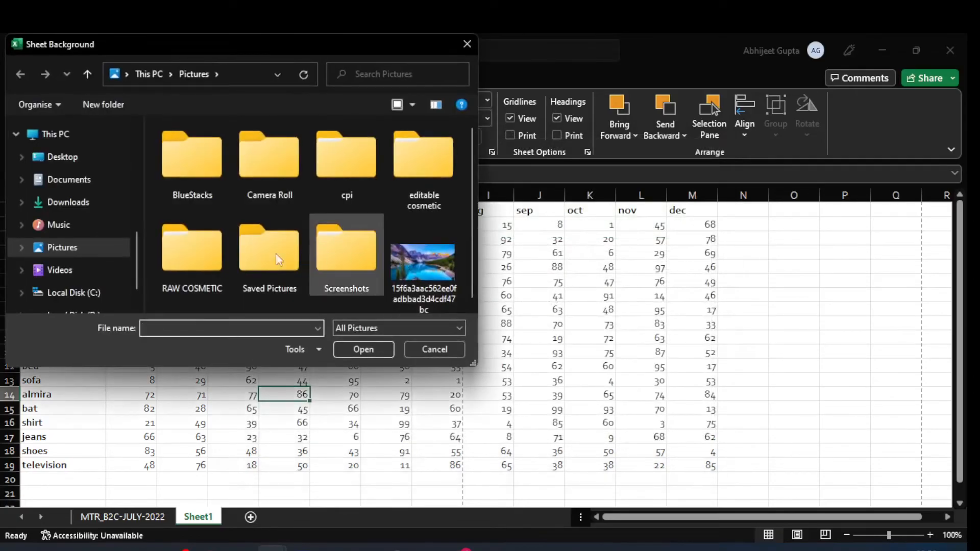
double_click(266, 248)
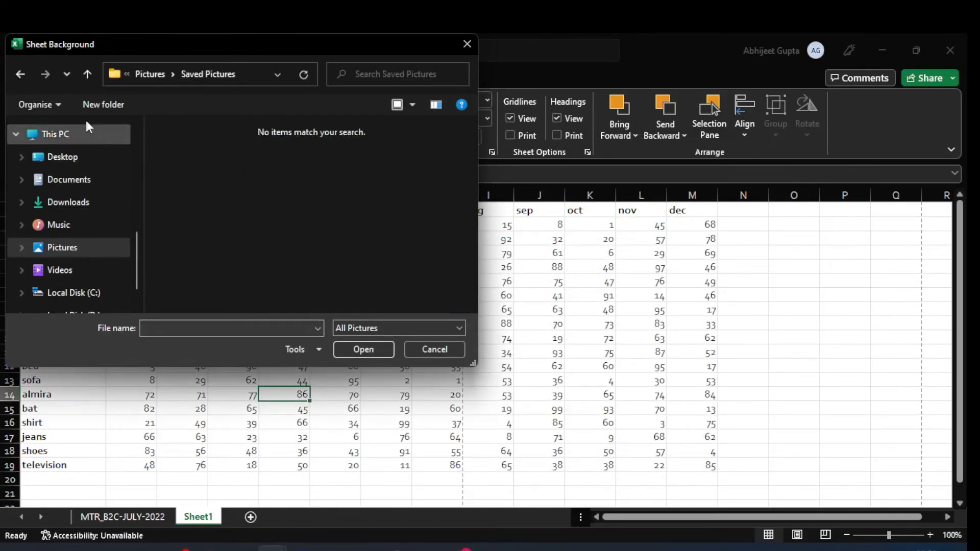
click(19, 75)
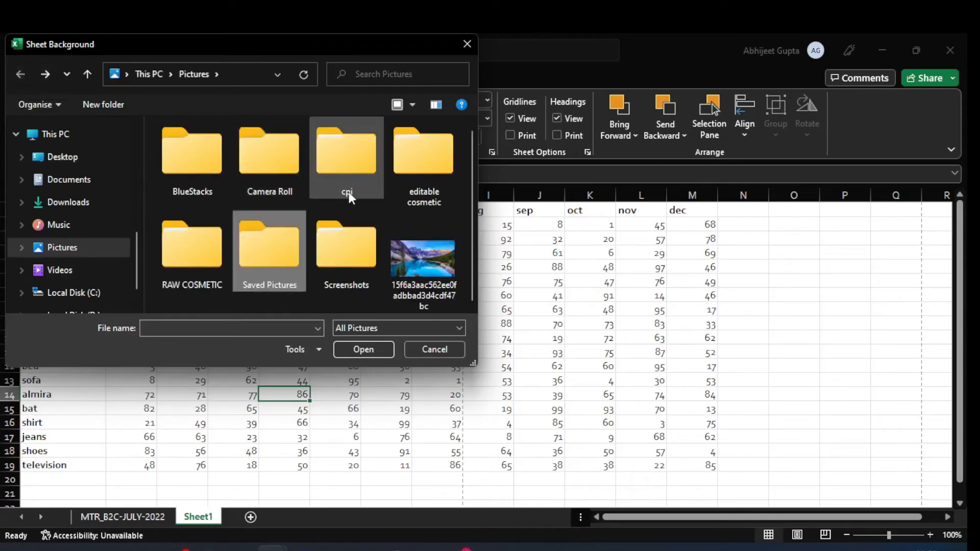
click(440, 268)
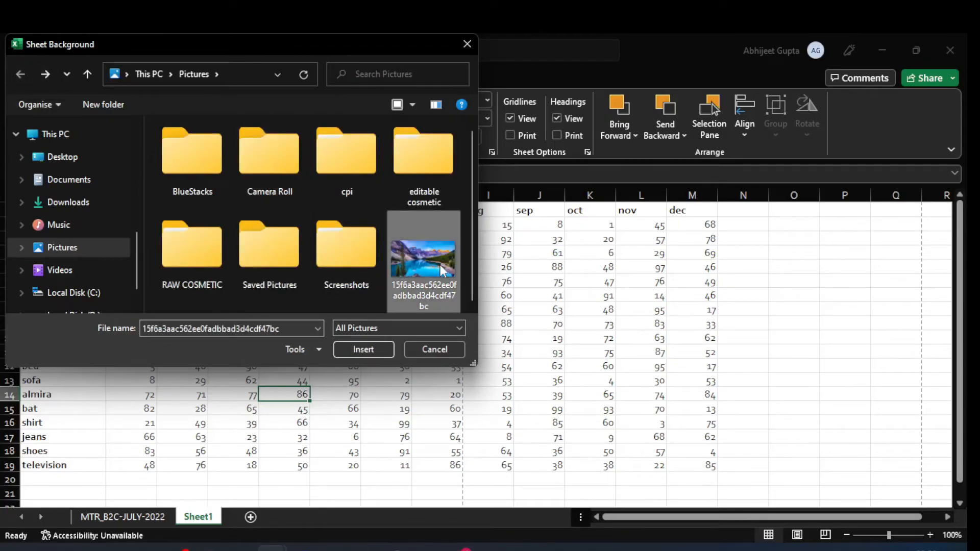
click(360, 352)
Step: Inspect the picture behind the table at different zoom levels, delete the sheet background and select cell F9
scroll(362, 351, down, 6)
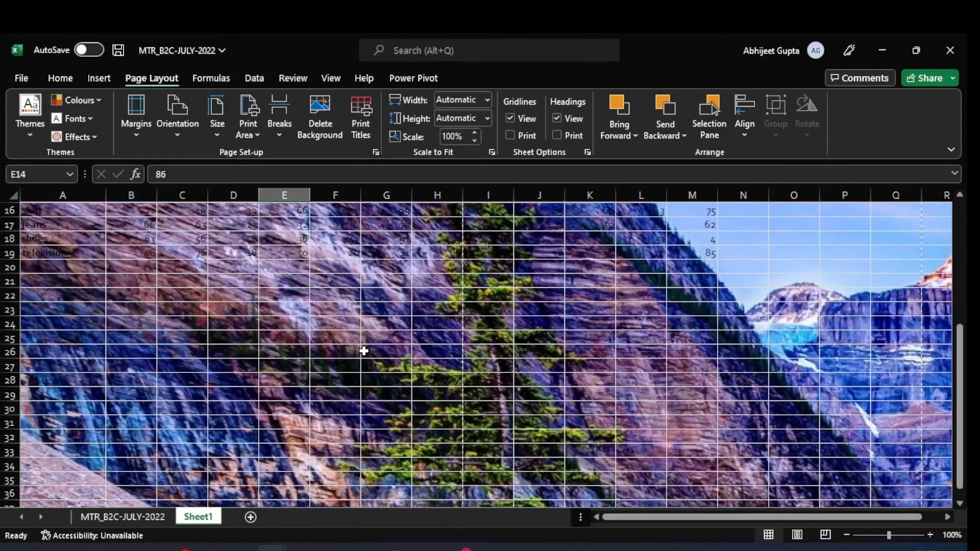
ctrl+scroll(365, 345, down, 6)
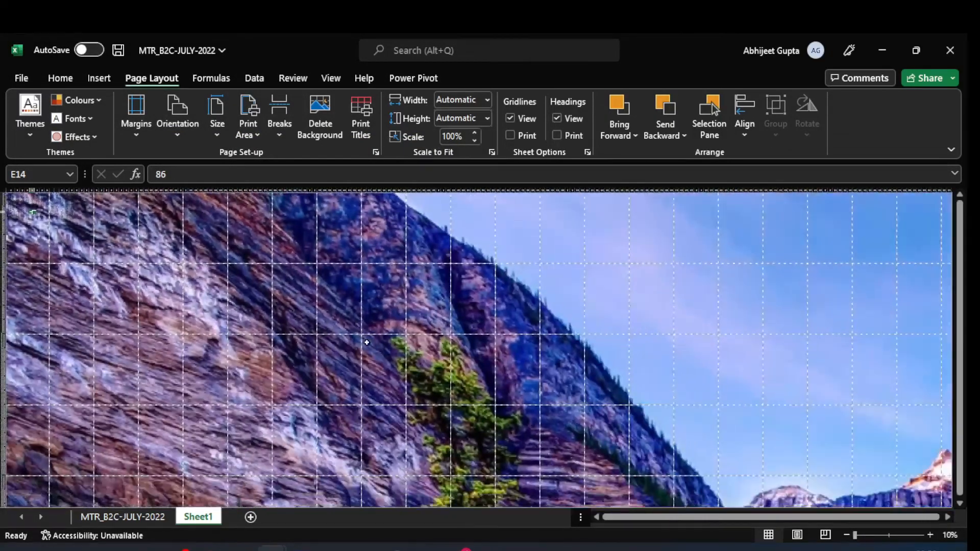
ctrl+scroll(365, 341, up, 8)
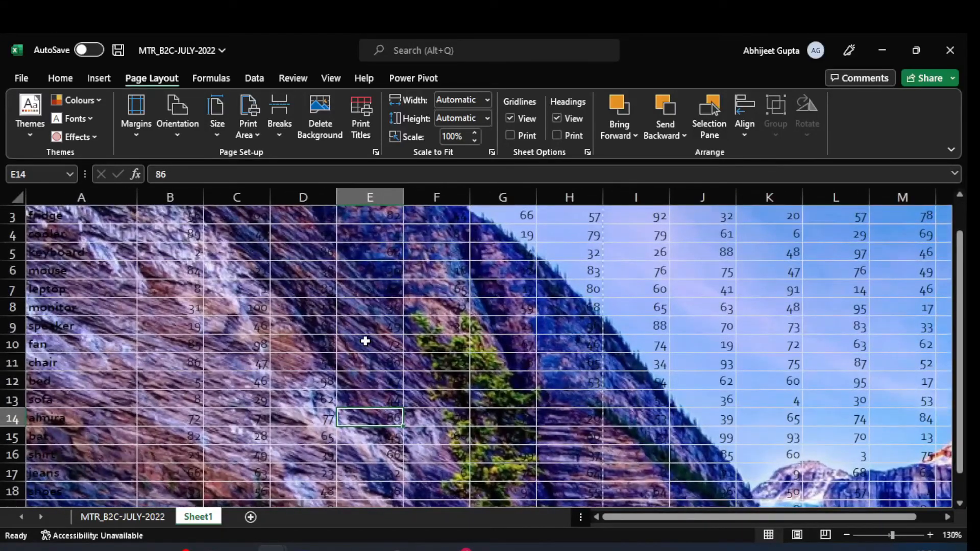
click(365, 341)
click(390, 310)
ctrl+scroll(389, 311, down, 1)
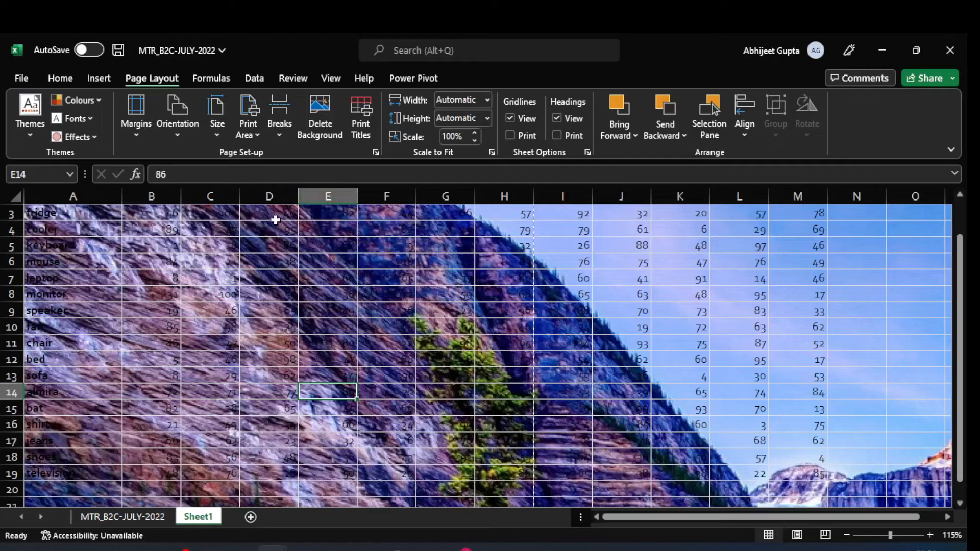
click(320, 133)
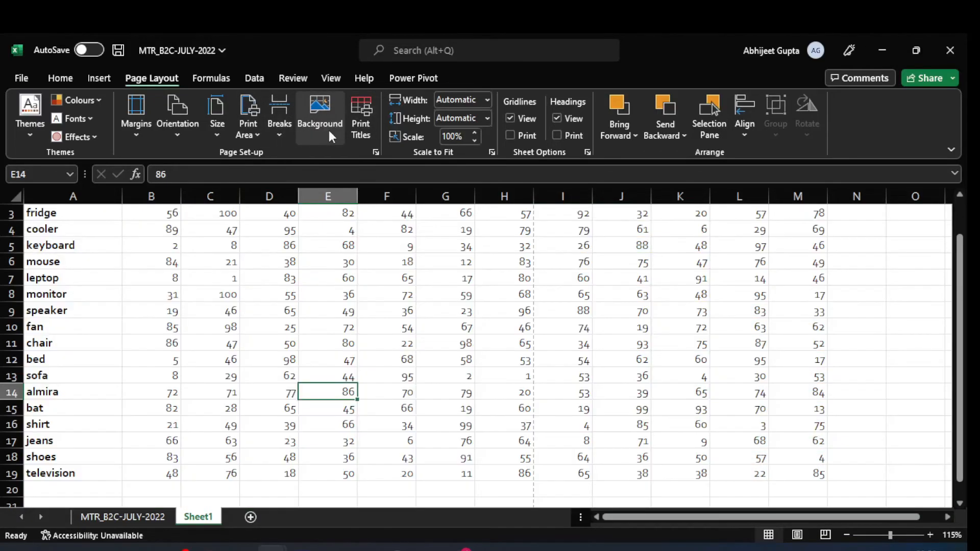
scroll(368, 332, up, 1)
click(373, 337)
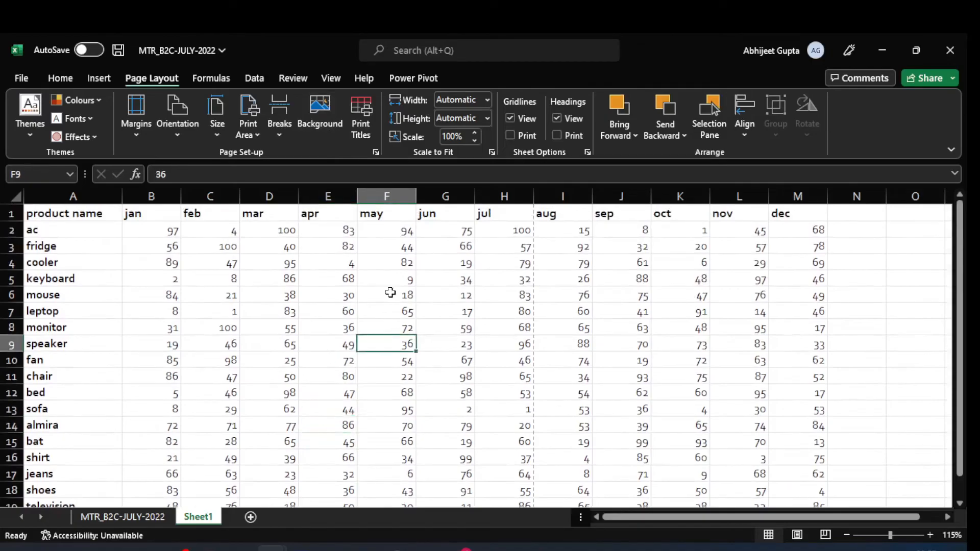
Step: Set the picture maxresdefault (2) from the Downloads folder as the sheet background
click(320, 115)
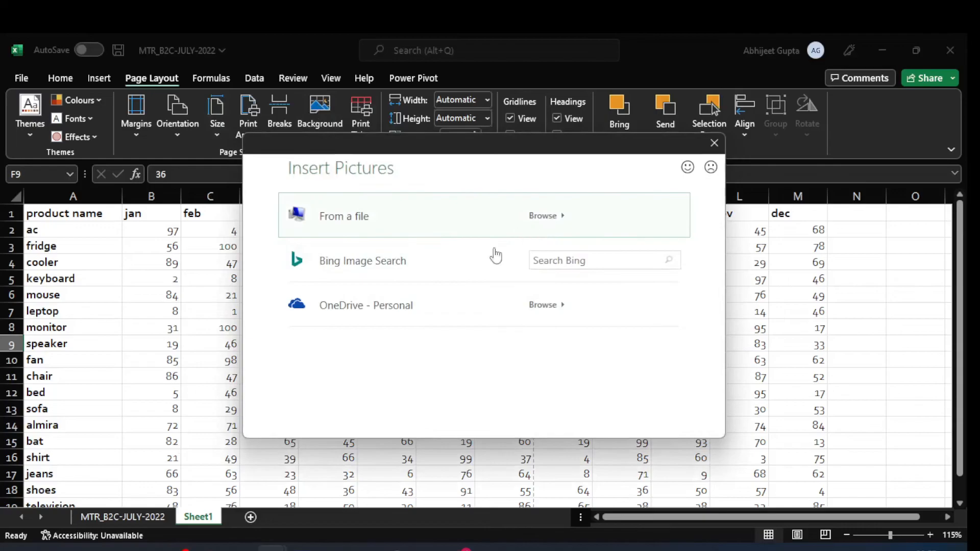
click(542, 217)
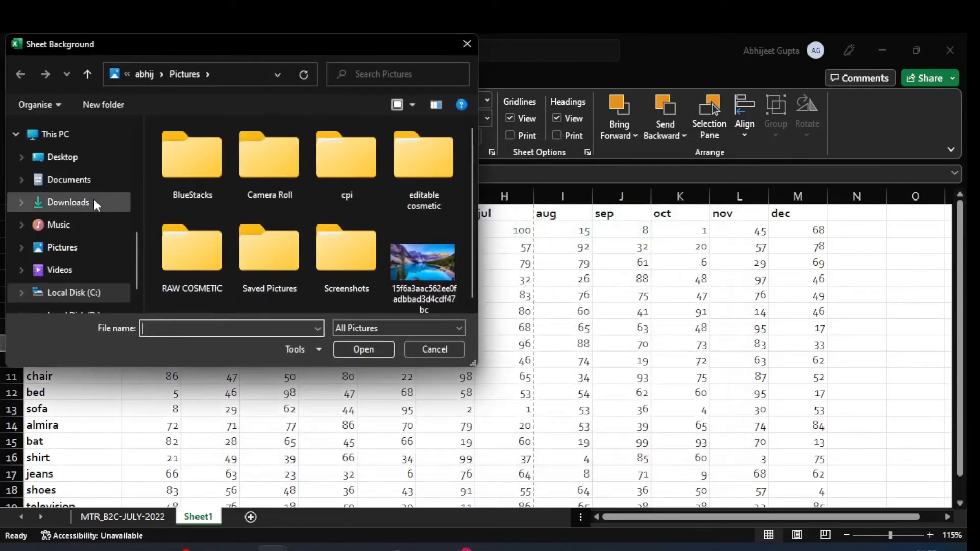
click(83, 187)
click(79, 201)
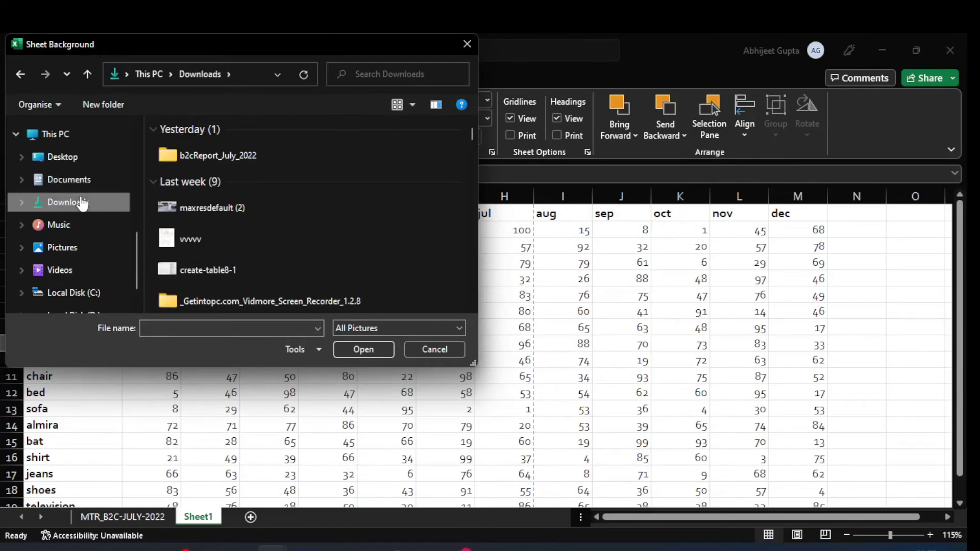
click(234, 210)
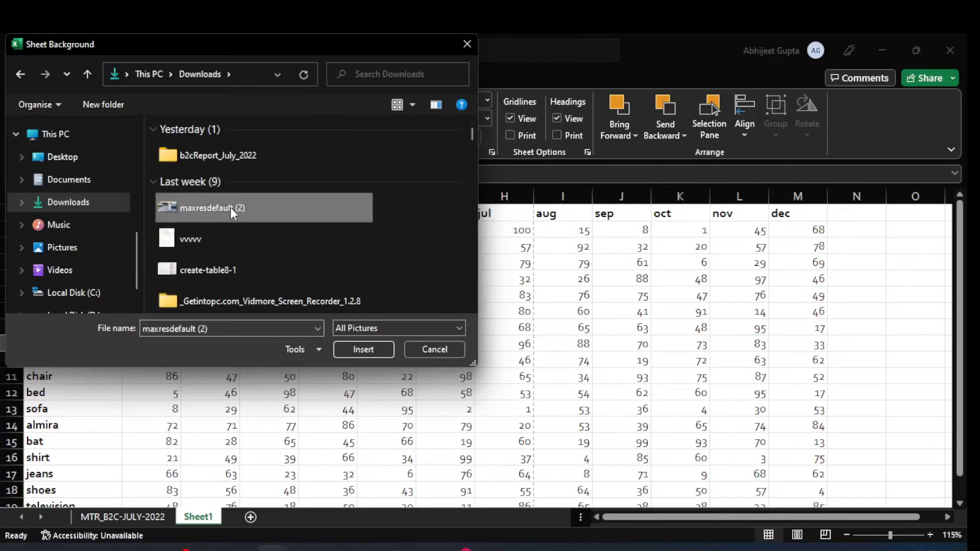
click(371, 352)
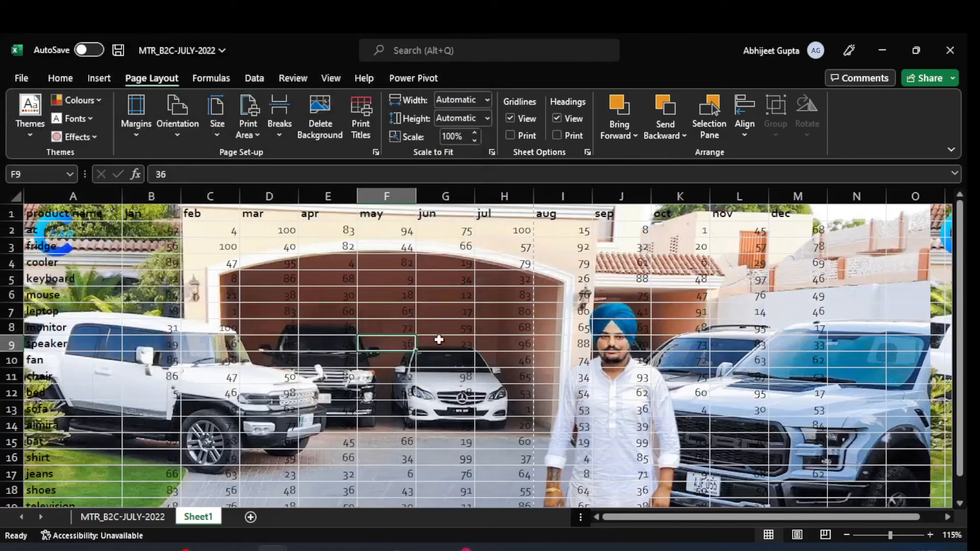
Step: Examine how the table reads over the background picture by moving through cells in the may and jun columns
scroll(562, 334, down, 4)
scroll(561, 334, up, 4)
click(396, 311)
click(372, 394)
key(Down)
key(Down)
key(Down)
key(Down)
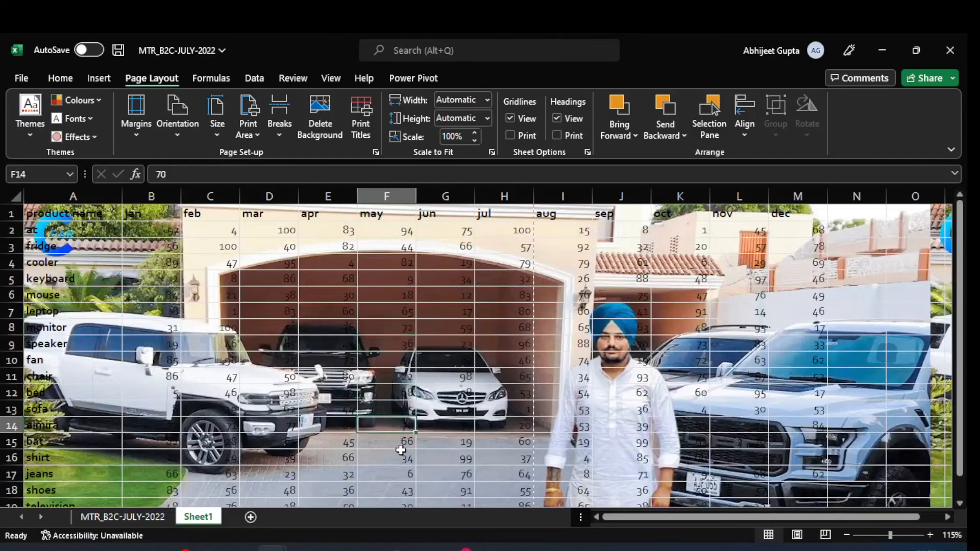
key(Right)
key(Up)
key(Up)
key(Up)
key(Up)
key(Up)
key(Up)
key(Up)
key(Up)
key(Up)
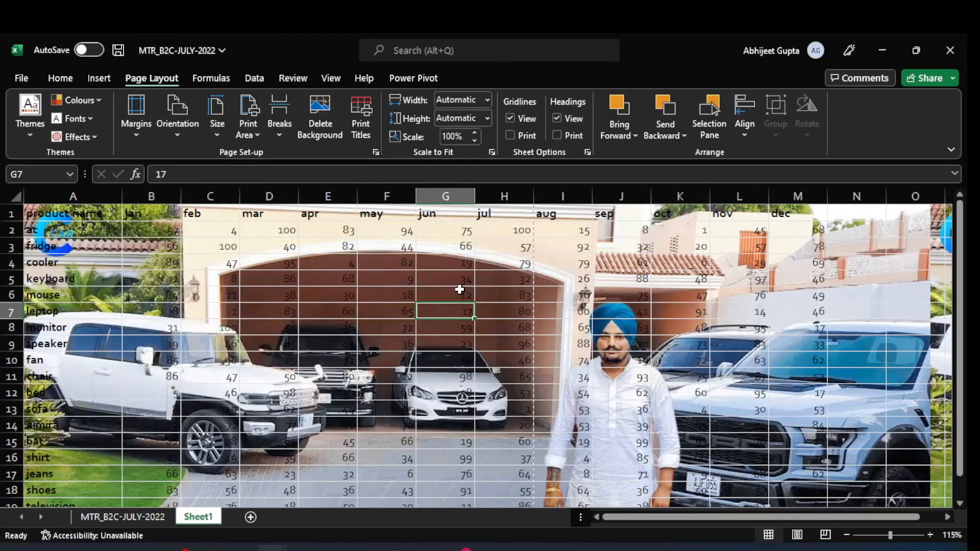
Step: Preview the printout of the sheet with the background picture, return to the sheet and select cell H9
key(ctrl+p)
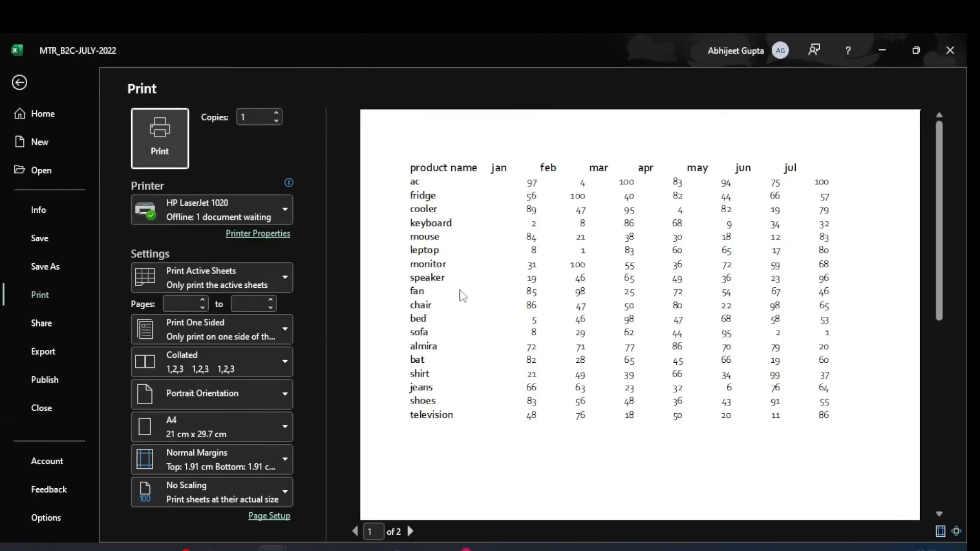
key(Escape)
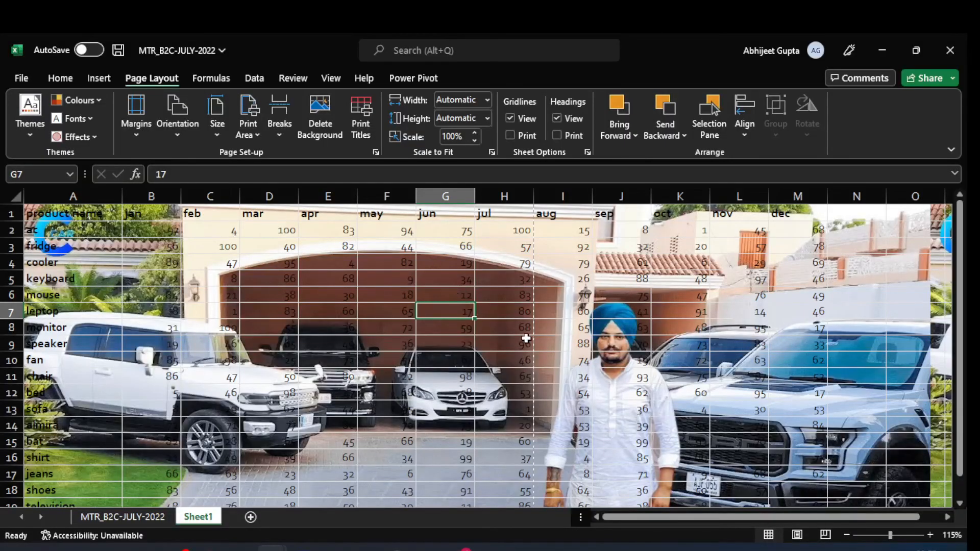
click(498, 337)
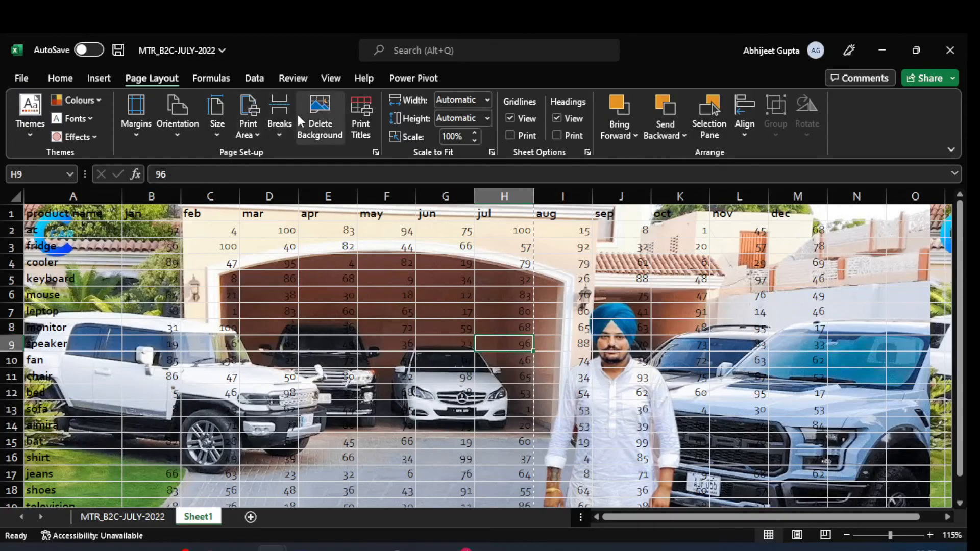
Step: Delete the car picture background from the sheet and select cell E7
click(322, 130)
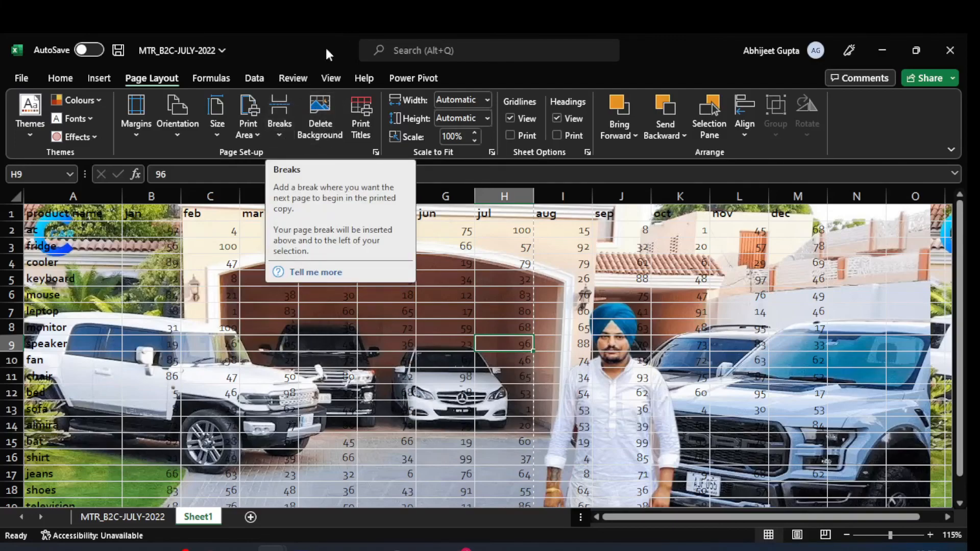
click(320, 118)
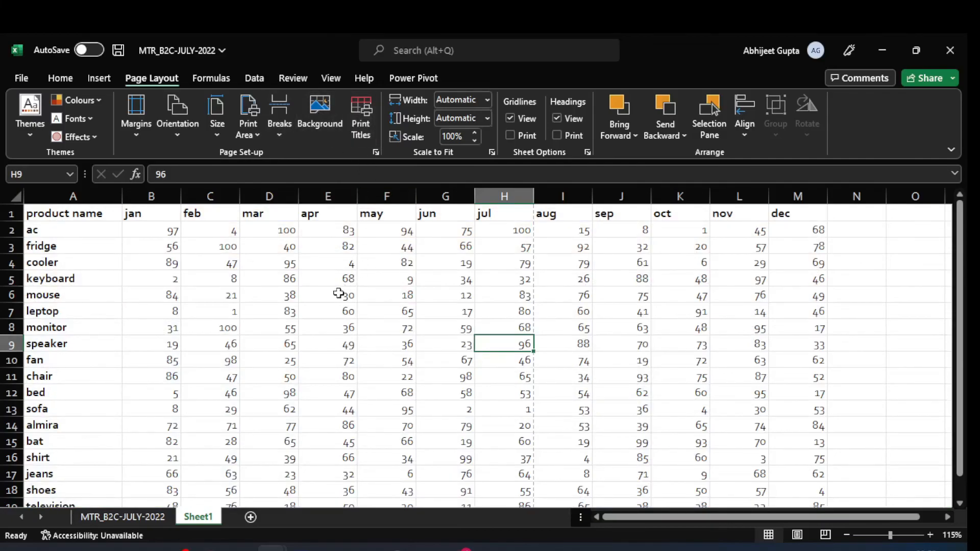
click(313, 310)
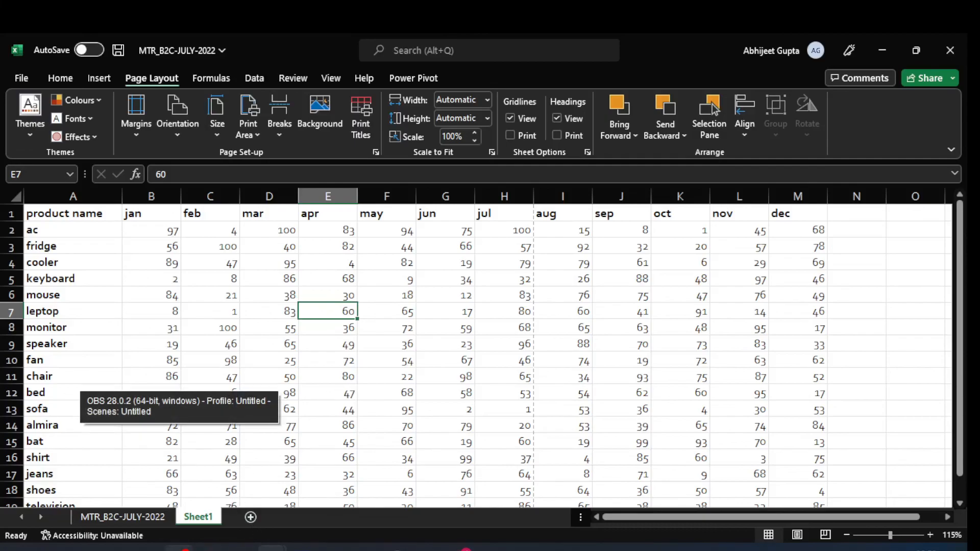
click(179, 547)
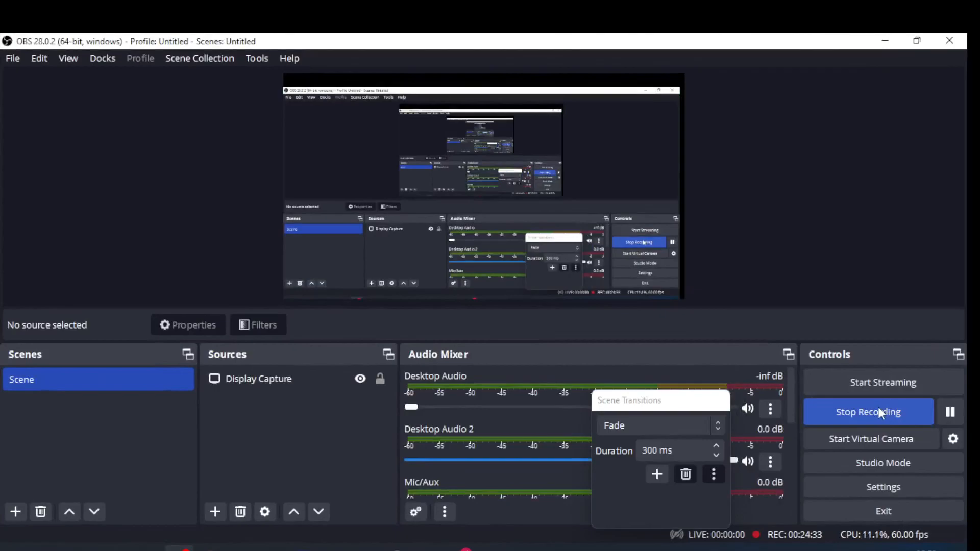